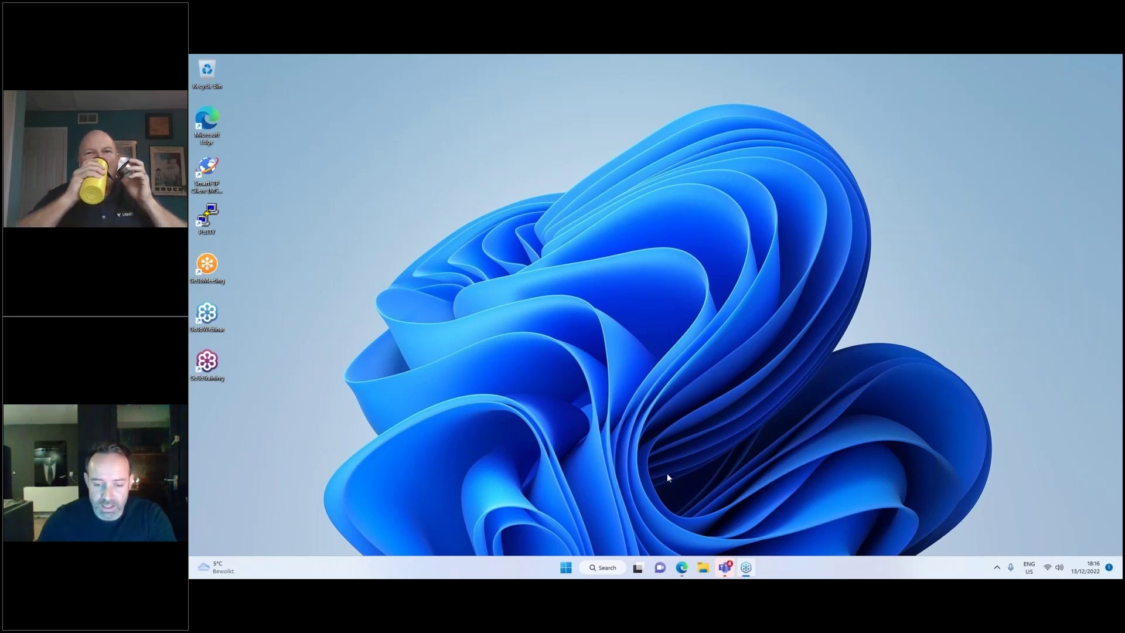
- Bring up the browser, close the GoTo Webinar event page and show the Demo.liquit.com workspace
click(681, 567)
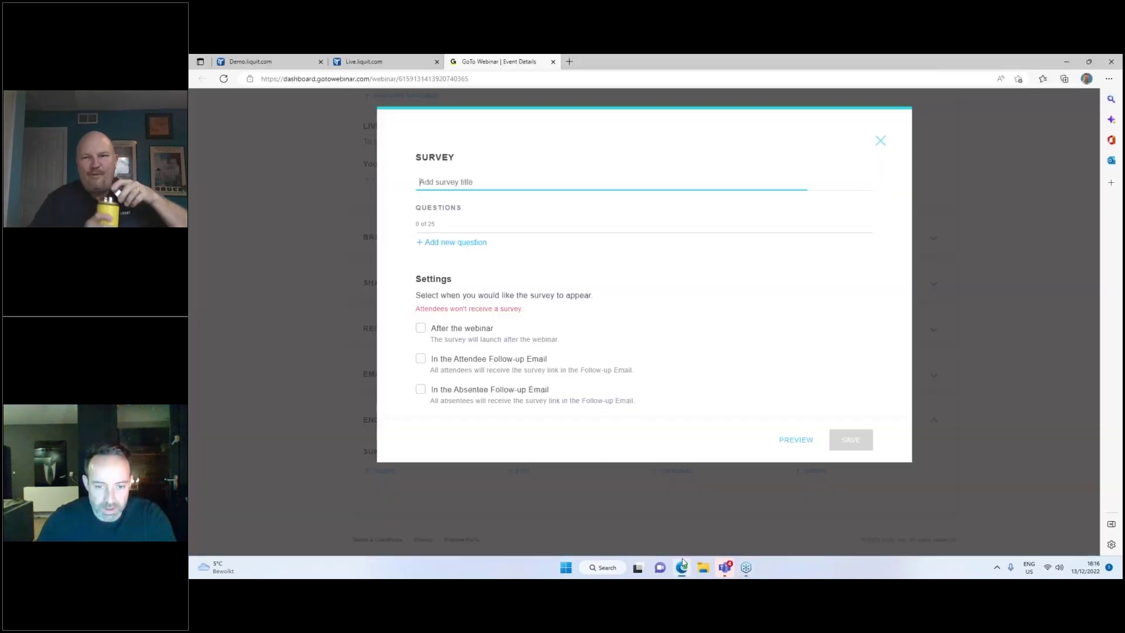
click(553, 61)
key(ctrl+shift+Tab)
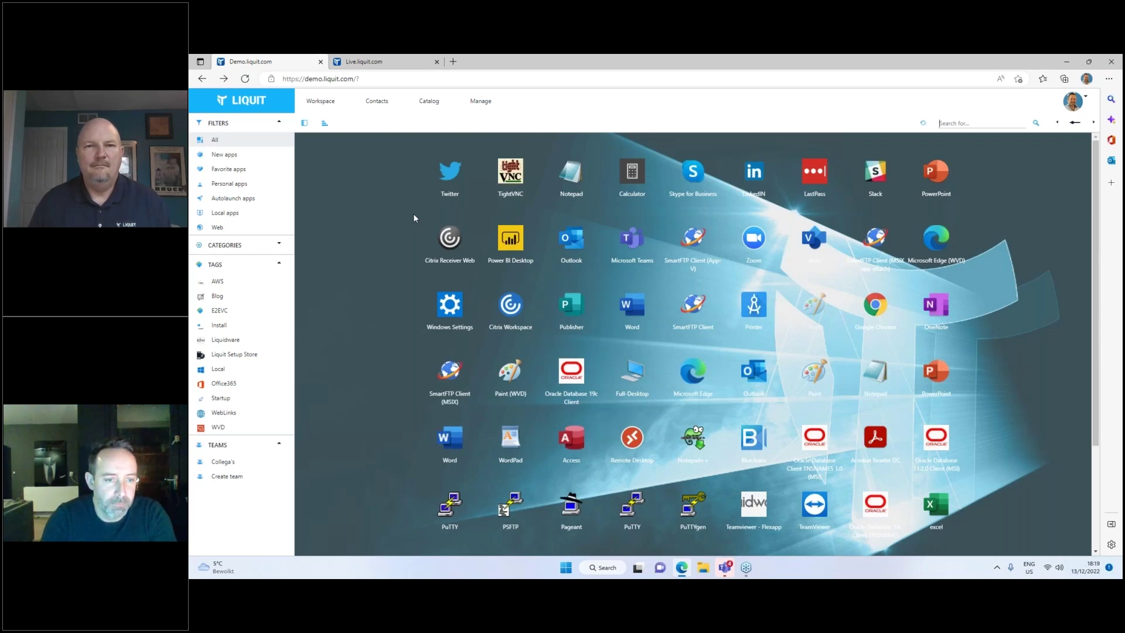
- View the Live.liquit.com workspace and its address, and return to the Demo.liquit.com workspace
click(379, 73)
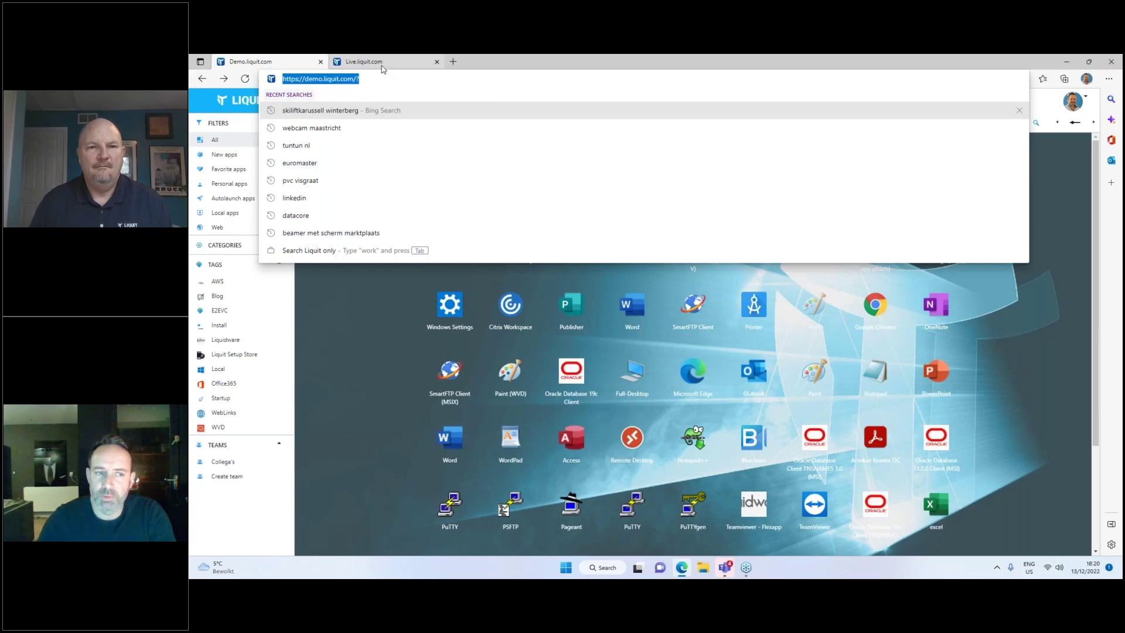
click(382, 63)
click(264, 76)
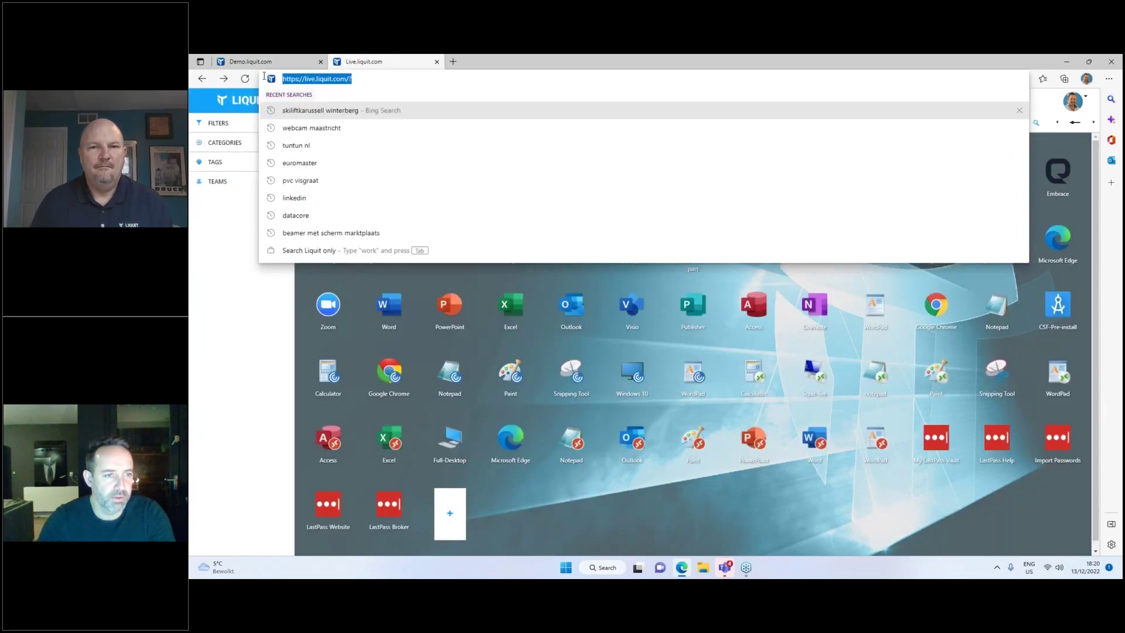
click(252, 61)
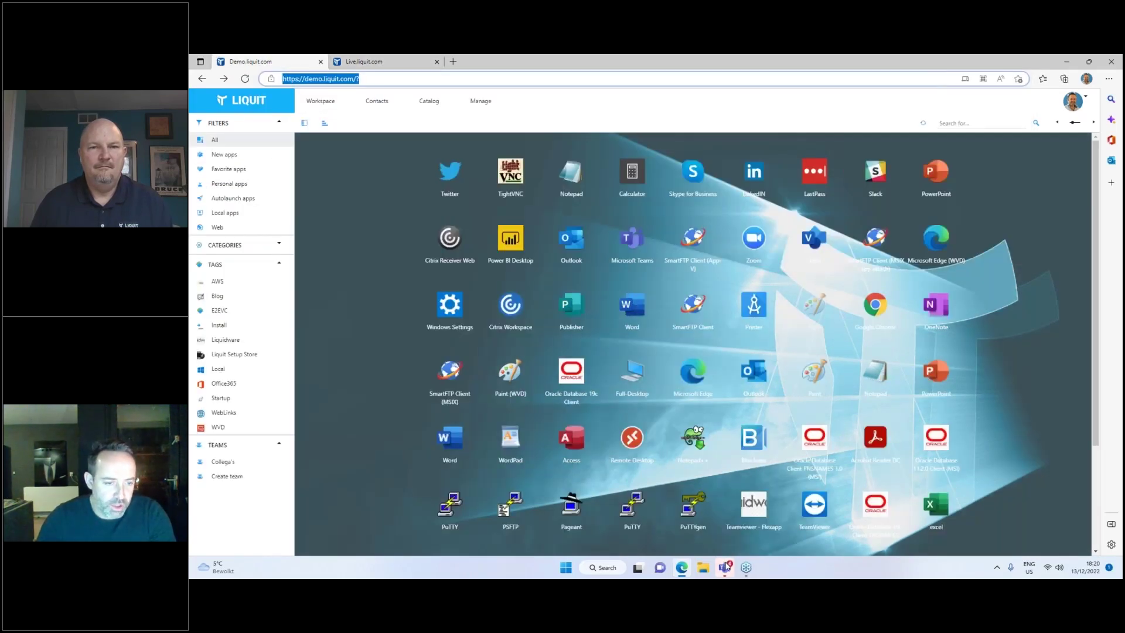
- Switch to Microsoft Teams and show the Liquit Workspace Apps in the Ichicraft app
click(727, 567)
click(343, 390)
click(380, 334)
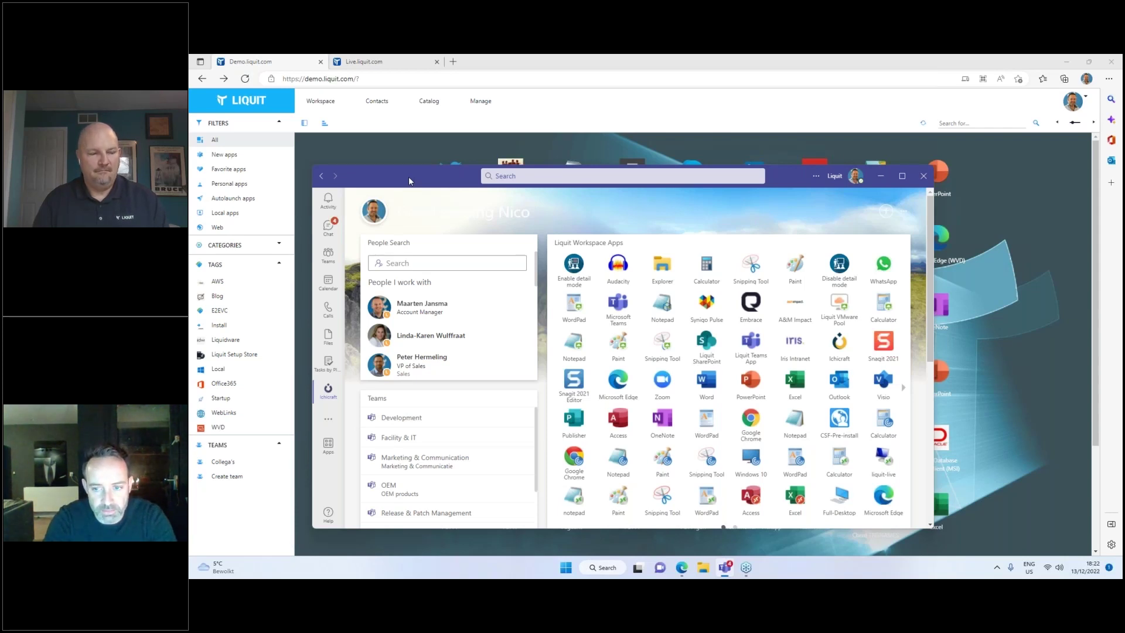
- Open the portal.synigopulse.com site in a new browser tab
click(454, 63)
click(447, 80)
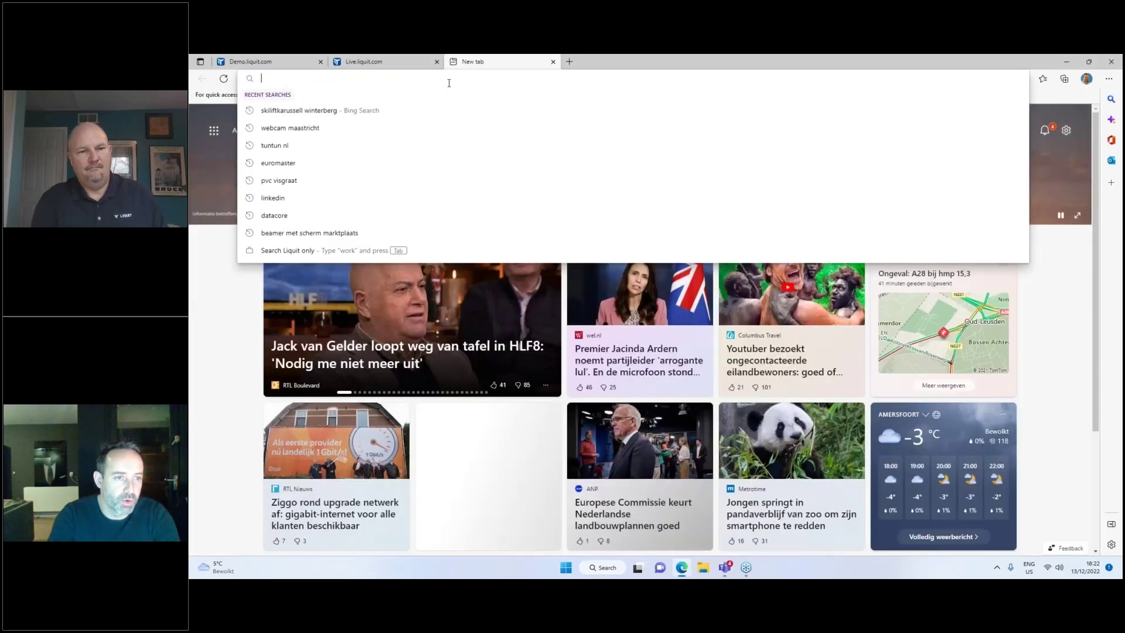
text(port)
key(Return)
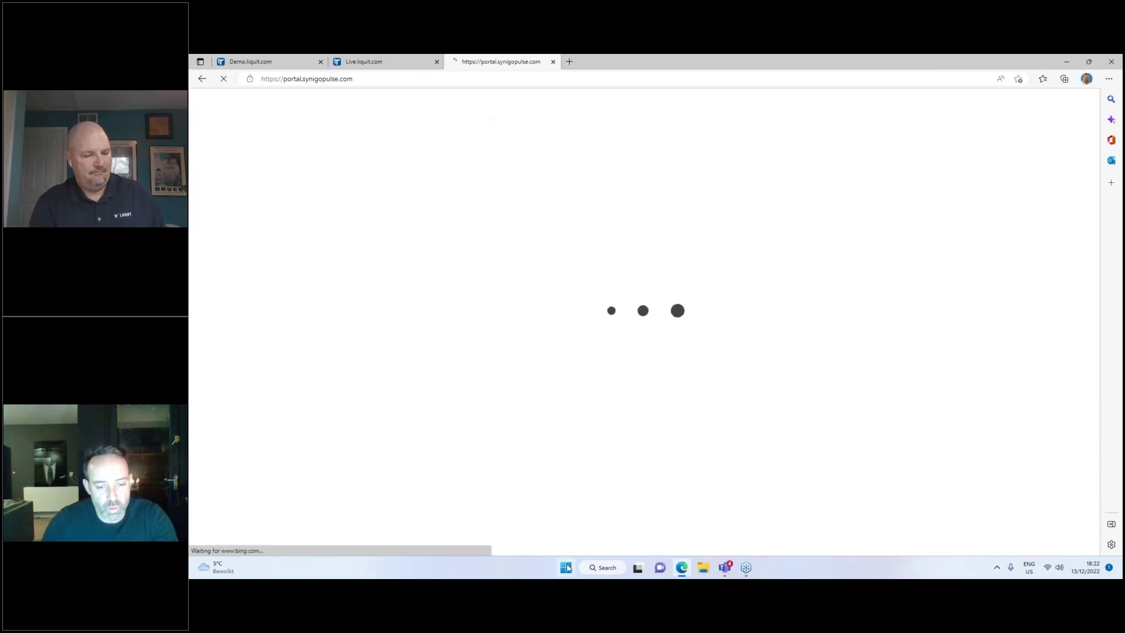
- Look through the pinned apps in the Windows Start menu and return to the Liquit Apps on the Pulse portal
click(566, 567)
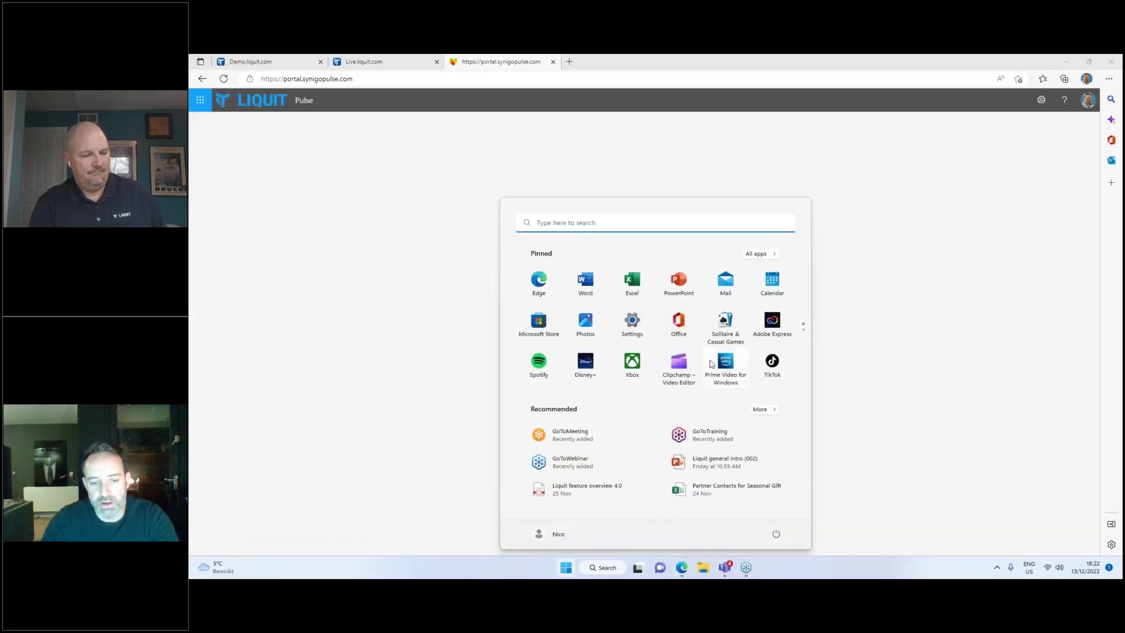
scroll(702, 368, down, 1)
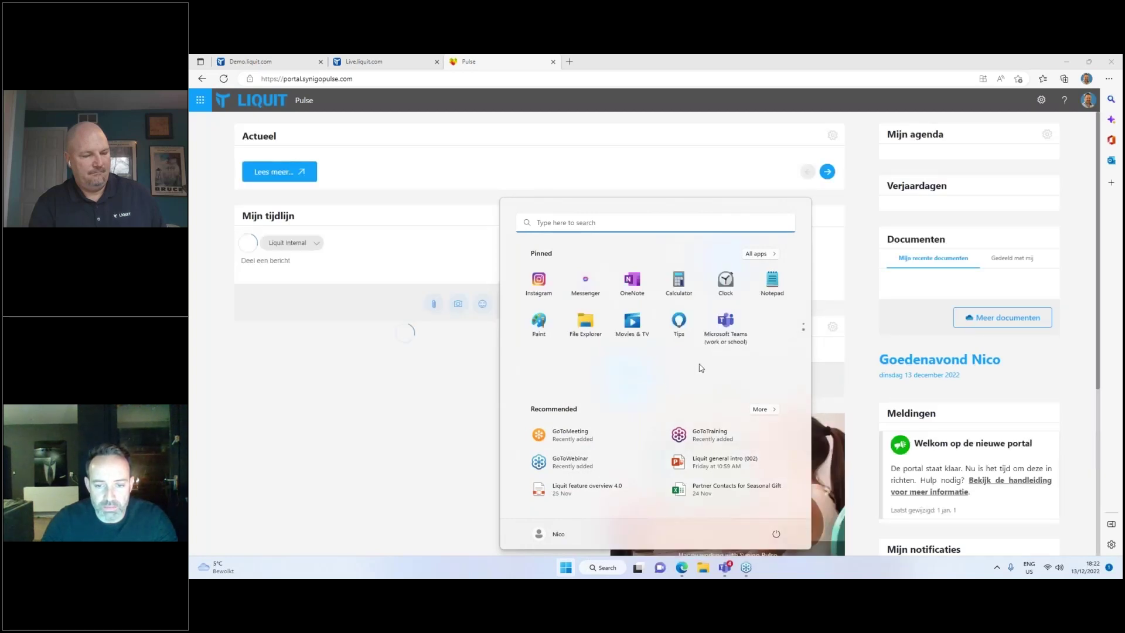
scroll(702, 368, up, 1)
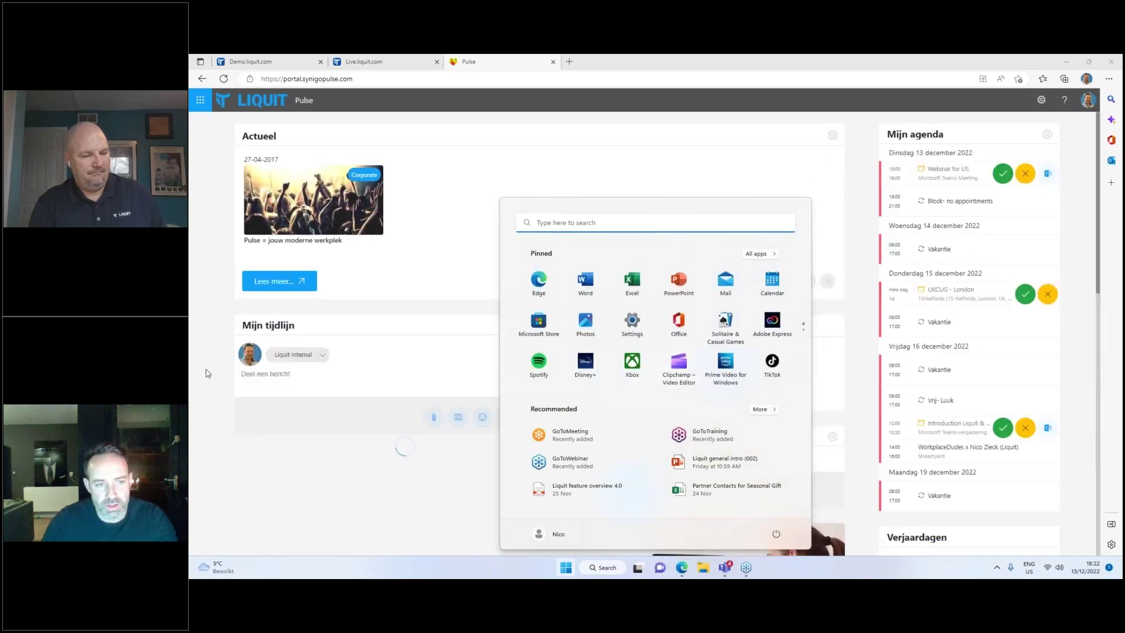
key(Escape)
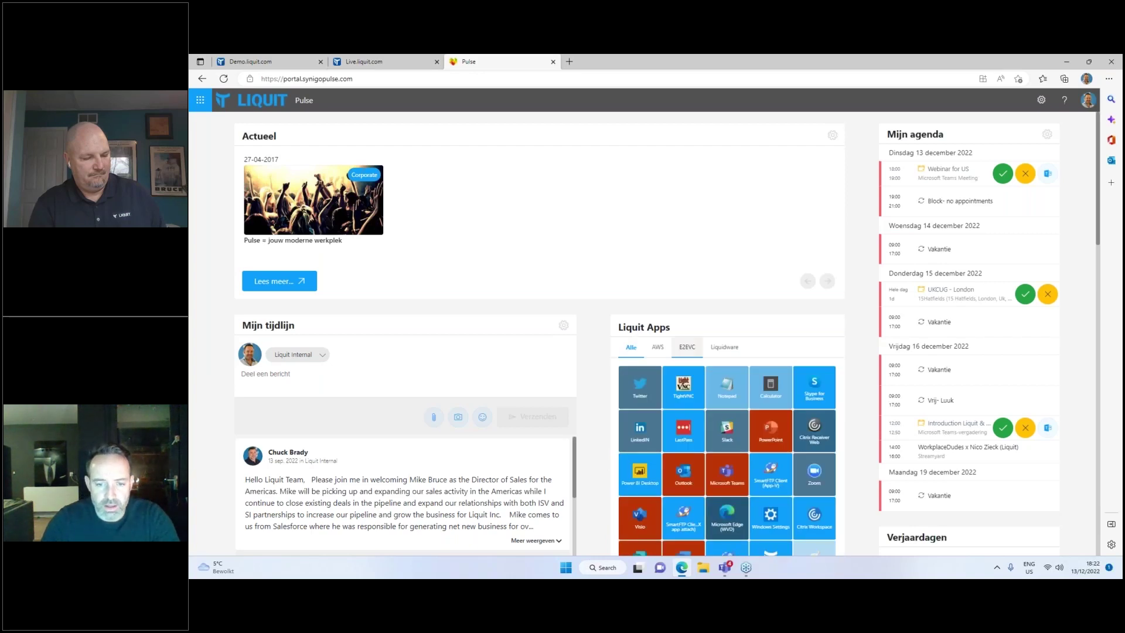
click(693, 370)
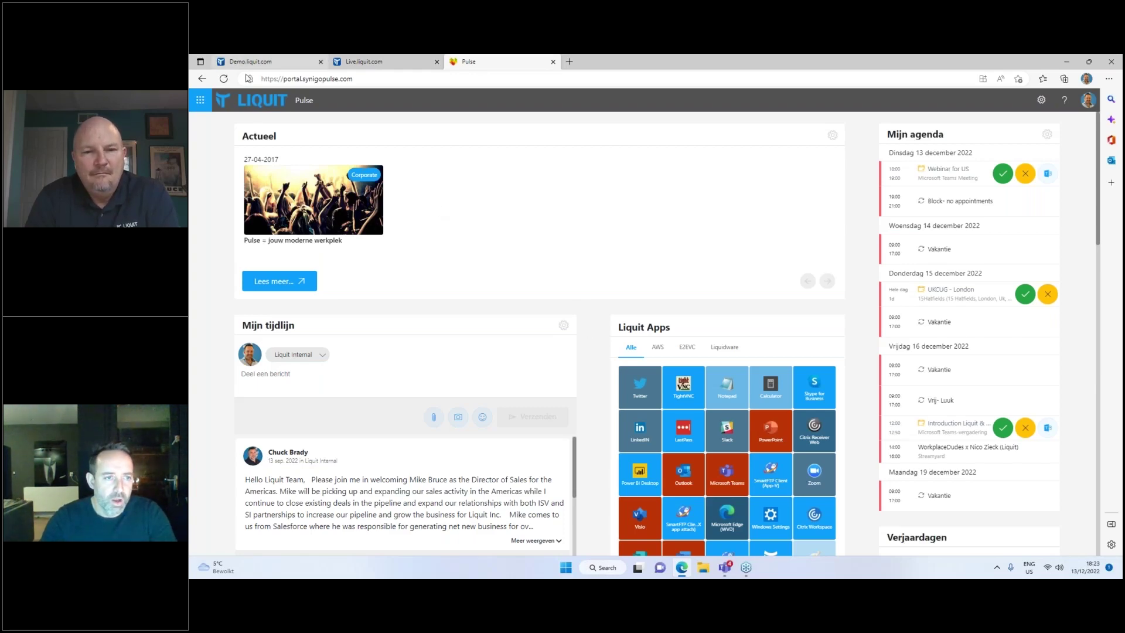
- View a colleague's contact details among the contacts on Demo.liquit.com and close the card
click(252, 61)
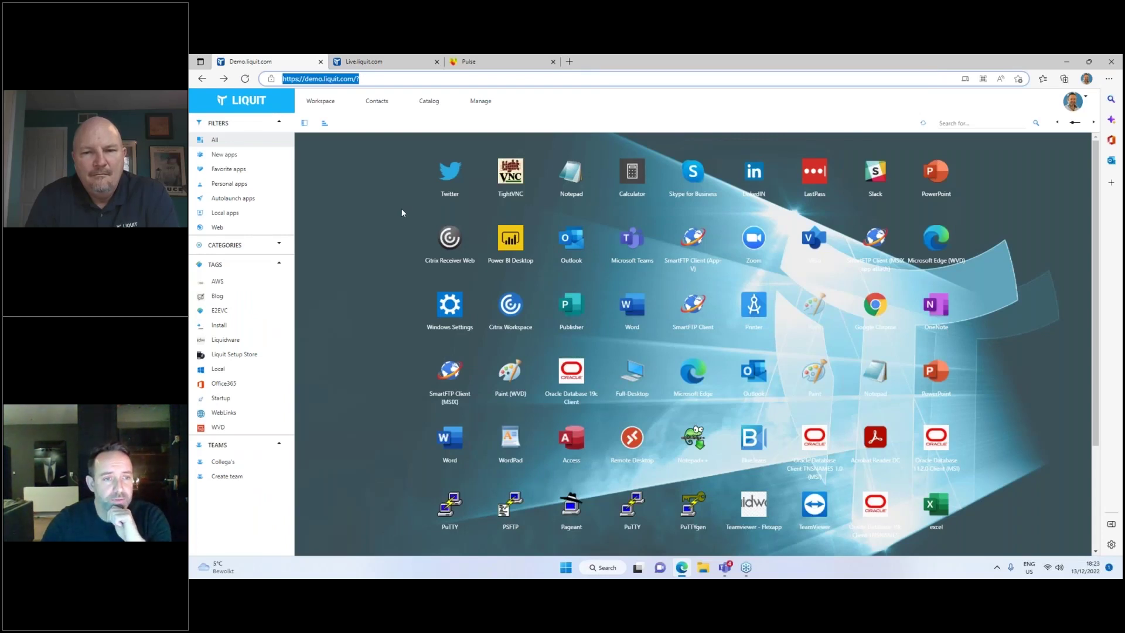
click(375, 101)
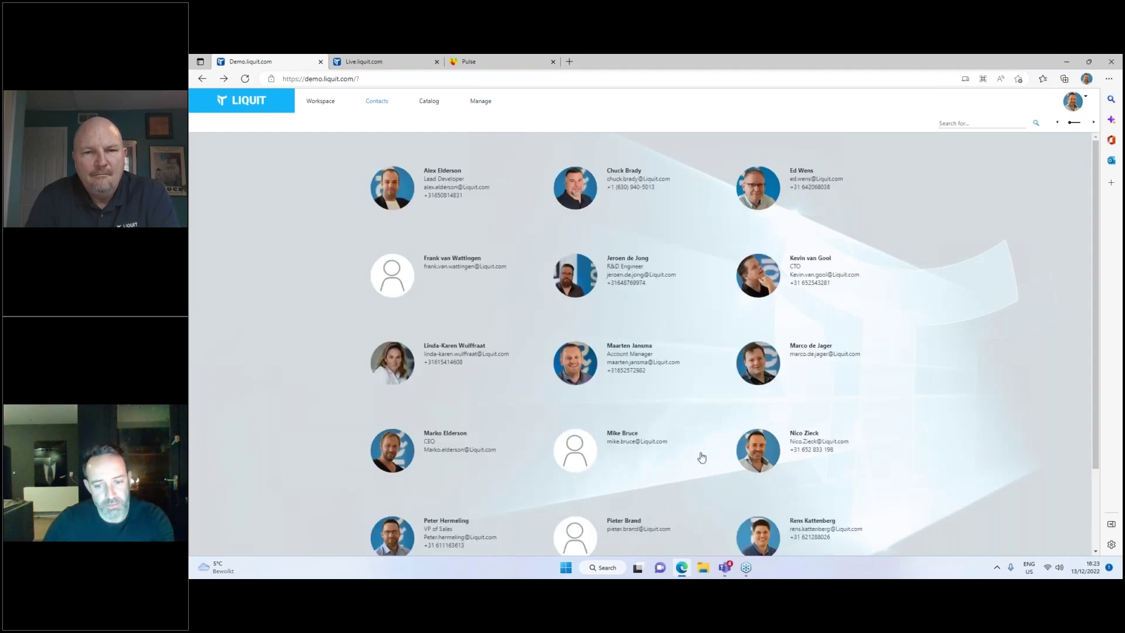
click(737, 454)
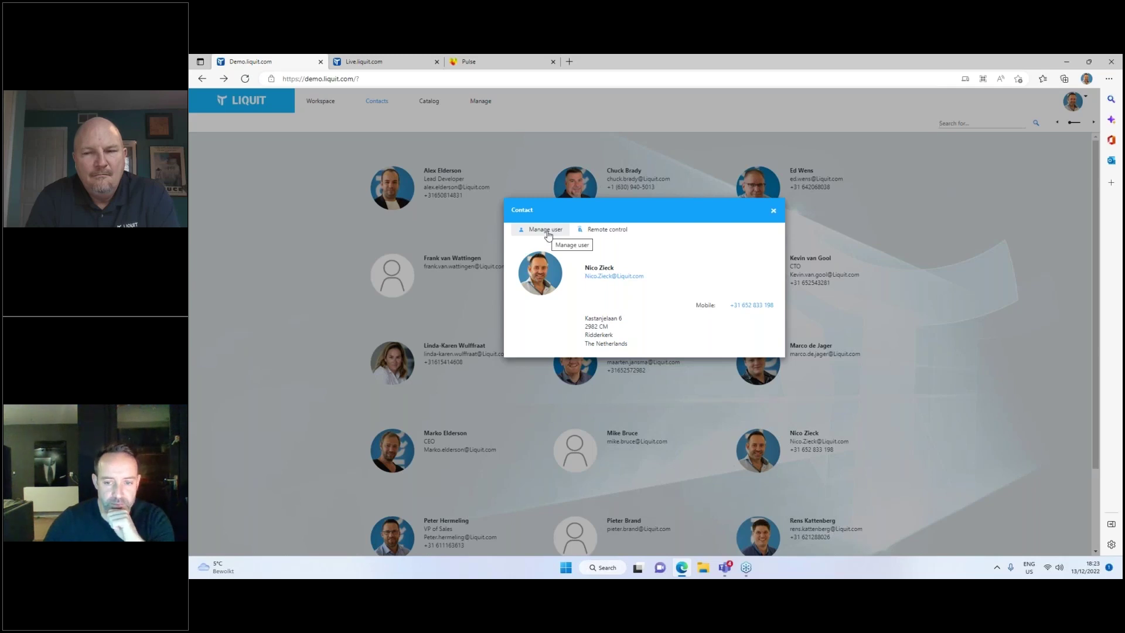
click(773, 213)
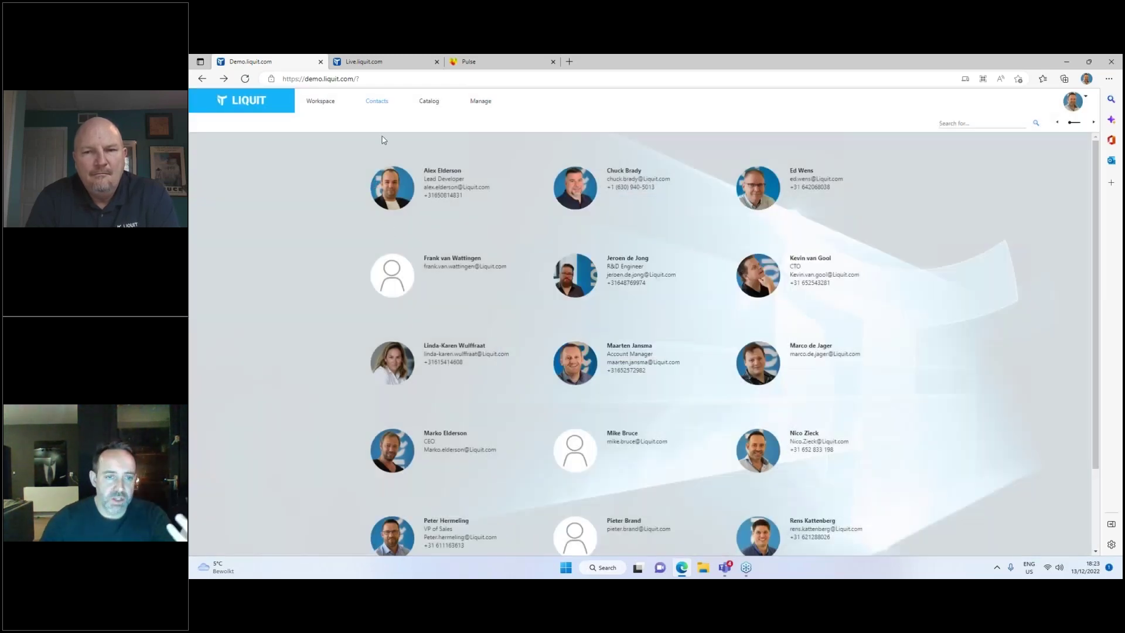
- Browse the catalog, check the pending approvals, and select the Chrome for Business 32-bit request among the approvals
click(423, 105)
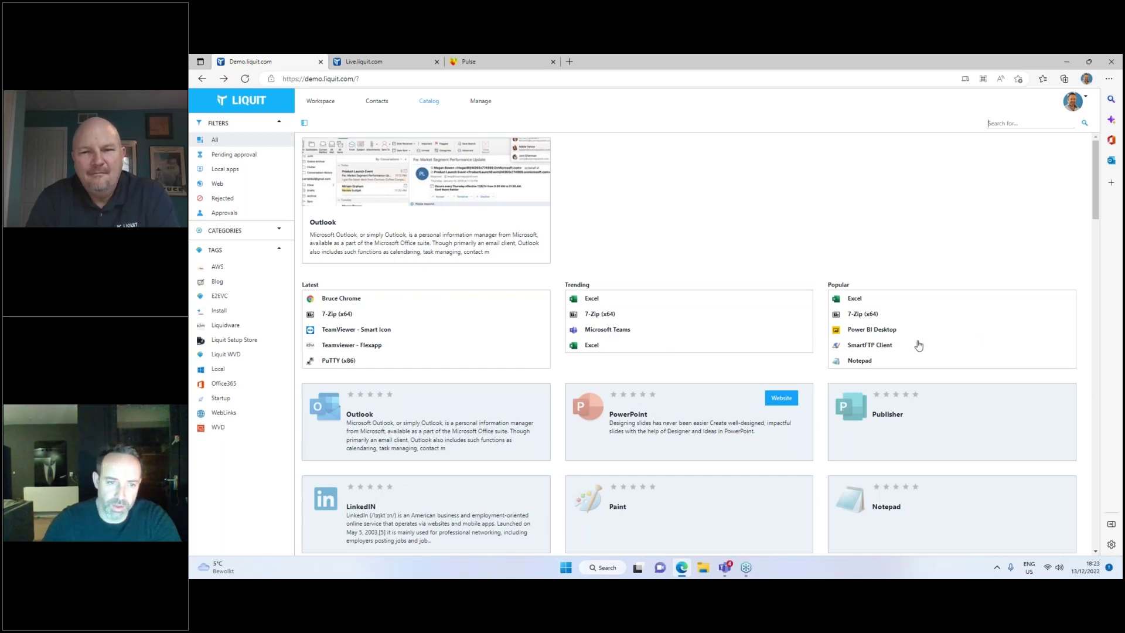
scroll(918, 345, down, 10)
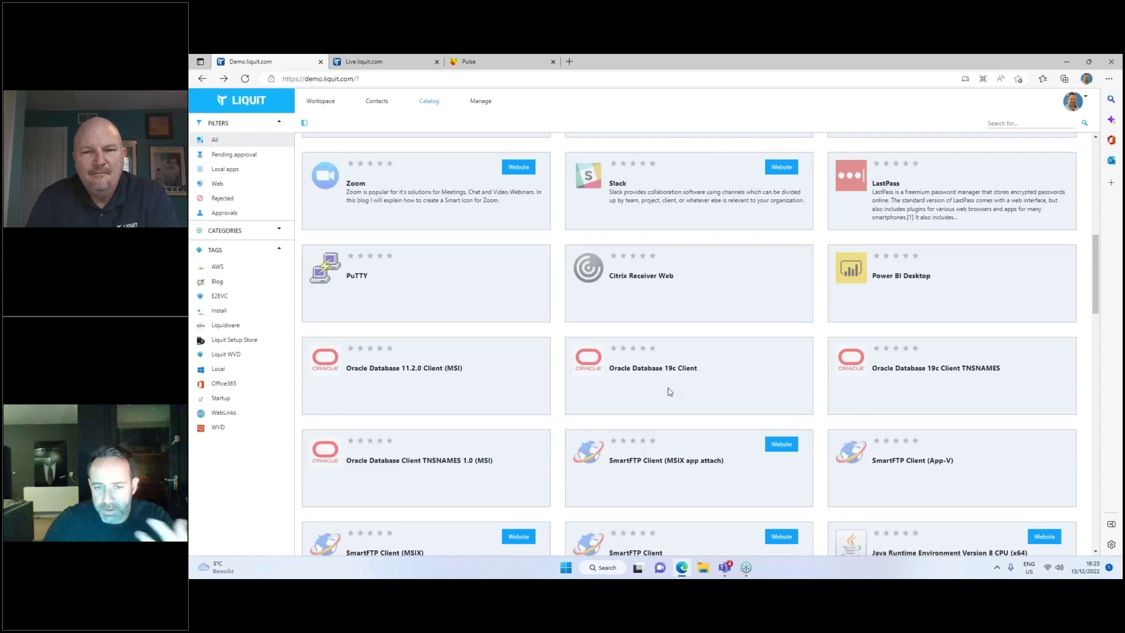
click(234, 155)
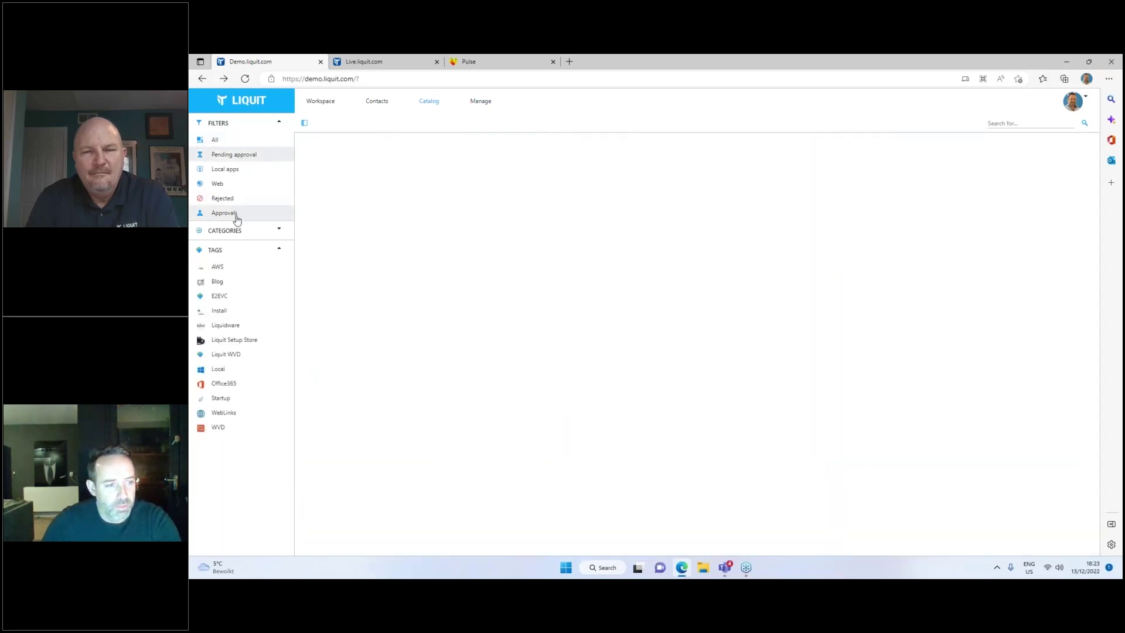
click(237, 216)
click(354, 183)
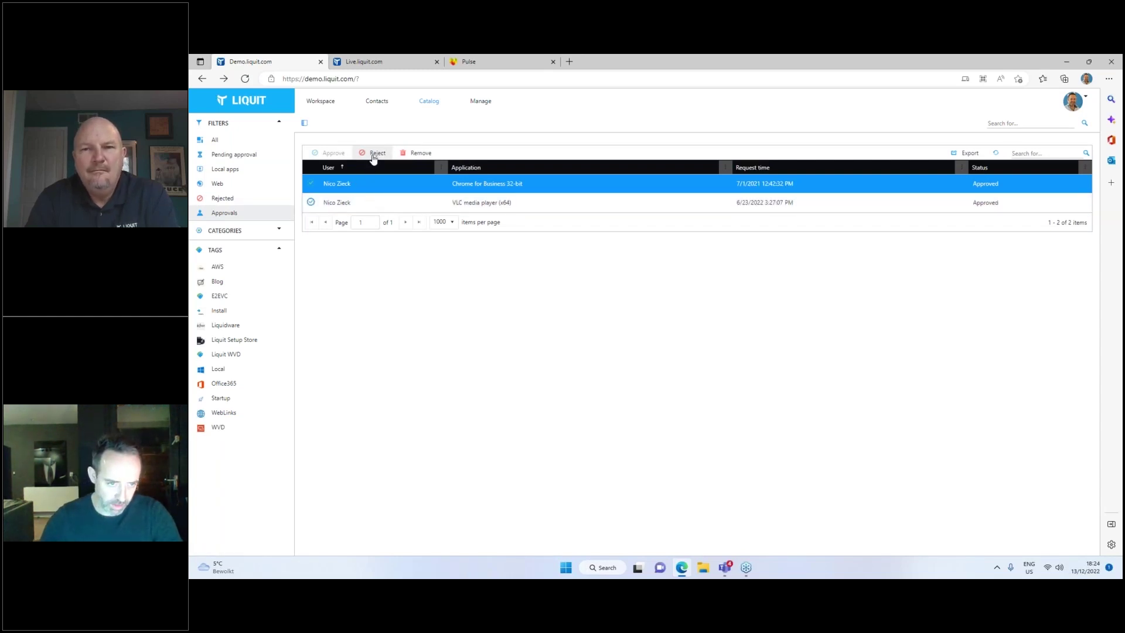
- Show all catalog apps again, look through the list and place the cursor in the catalog search
click(223, 139)
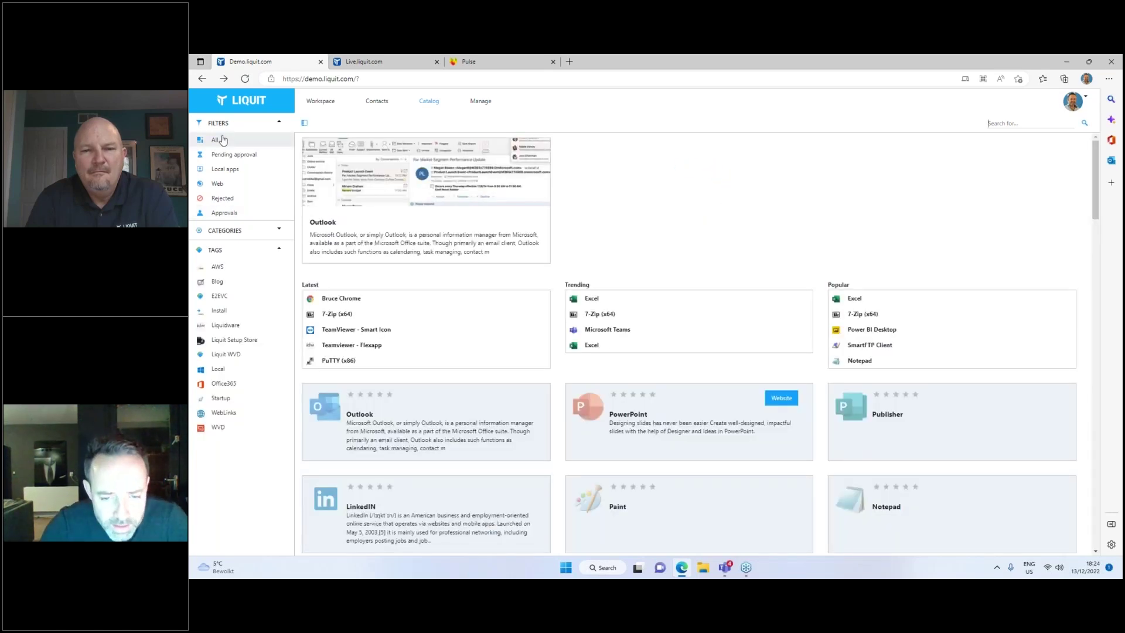
scroll(484, 321, down, 2)
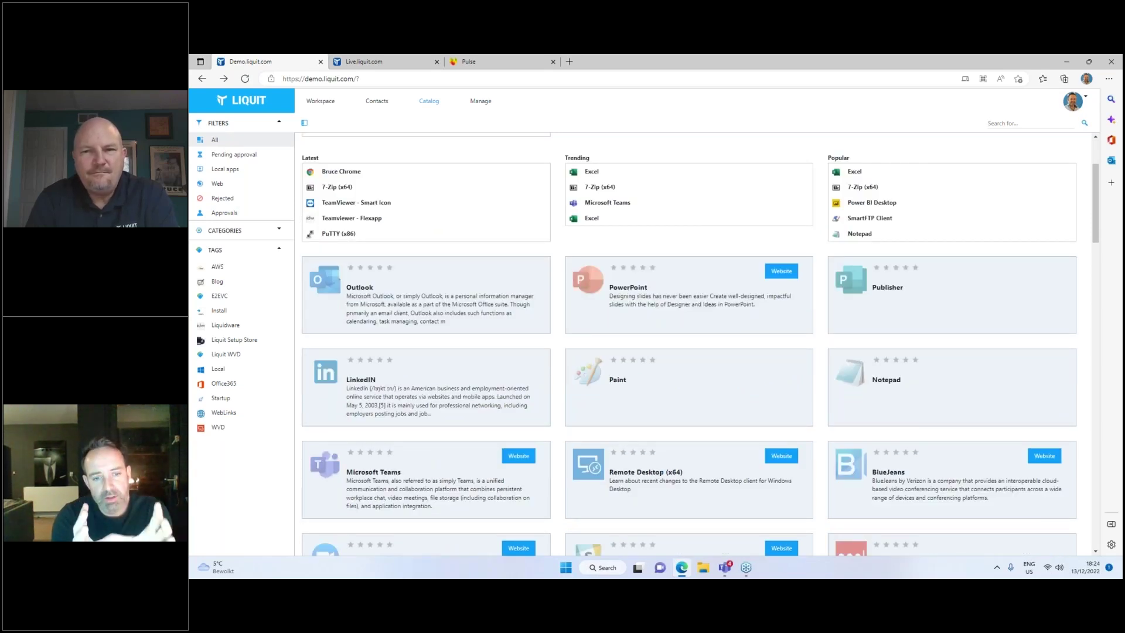
click(1002, 123)
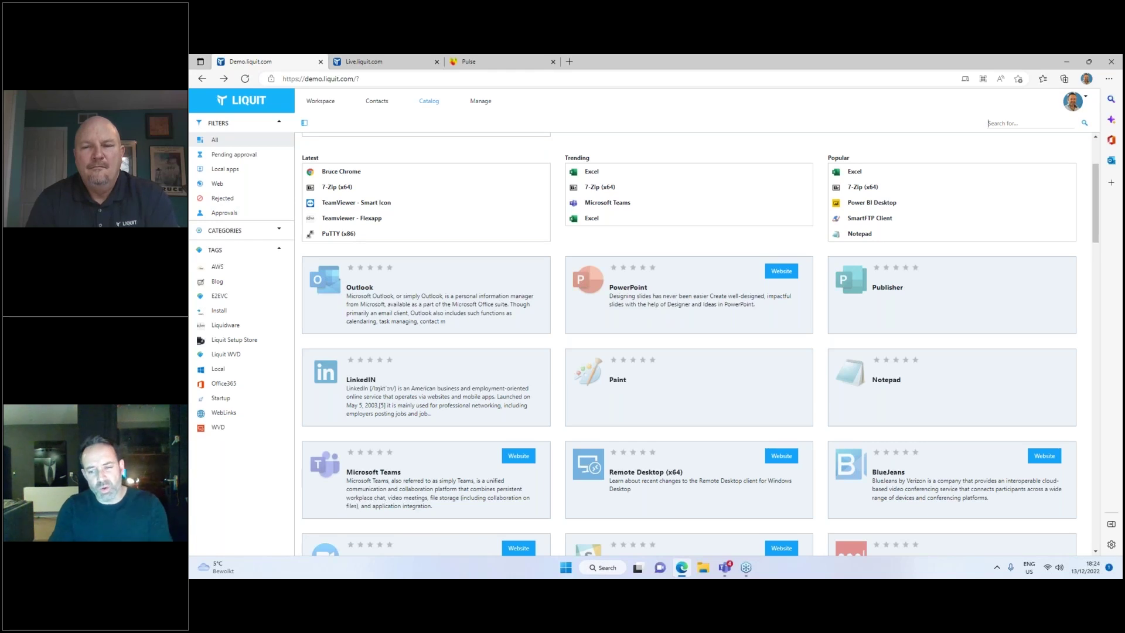
click(1001, 123)
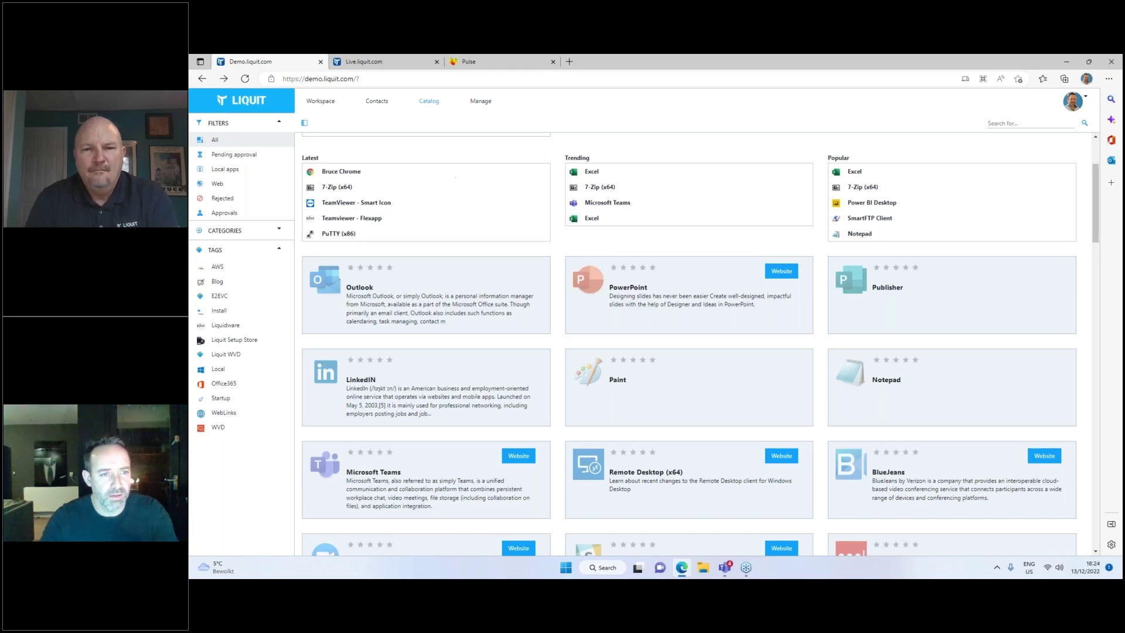
- Refresh the workspace and remove the 7-Zip File Manager shortcut from it
click(330, 103)
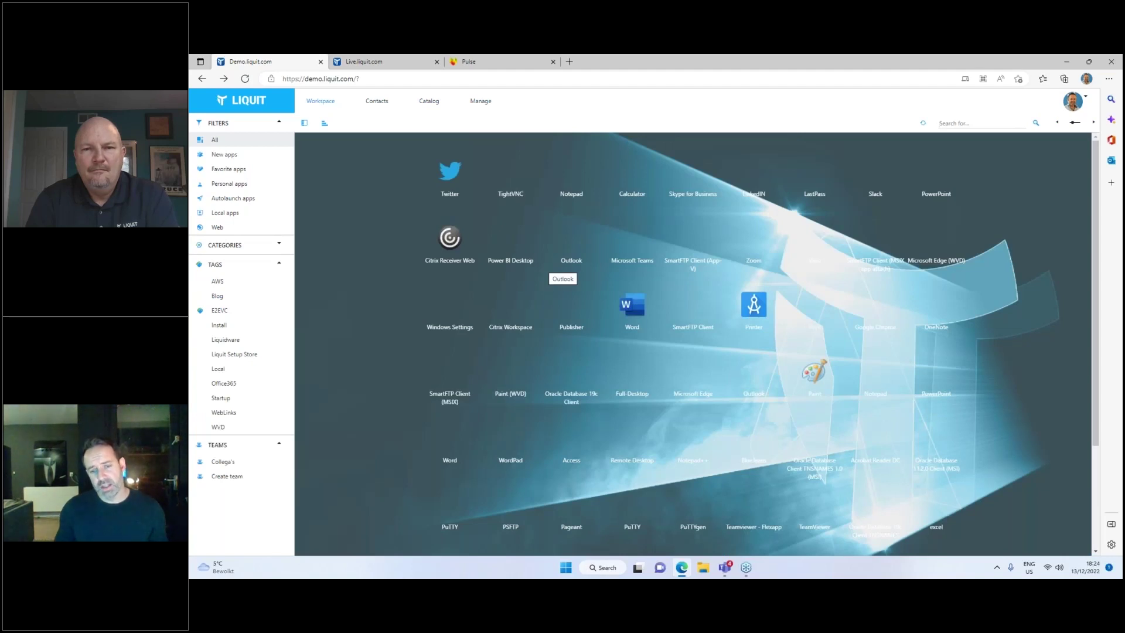
click(922, 123)
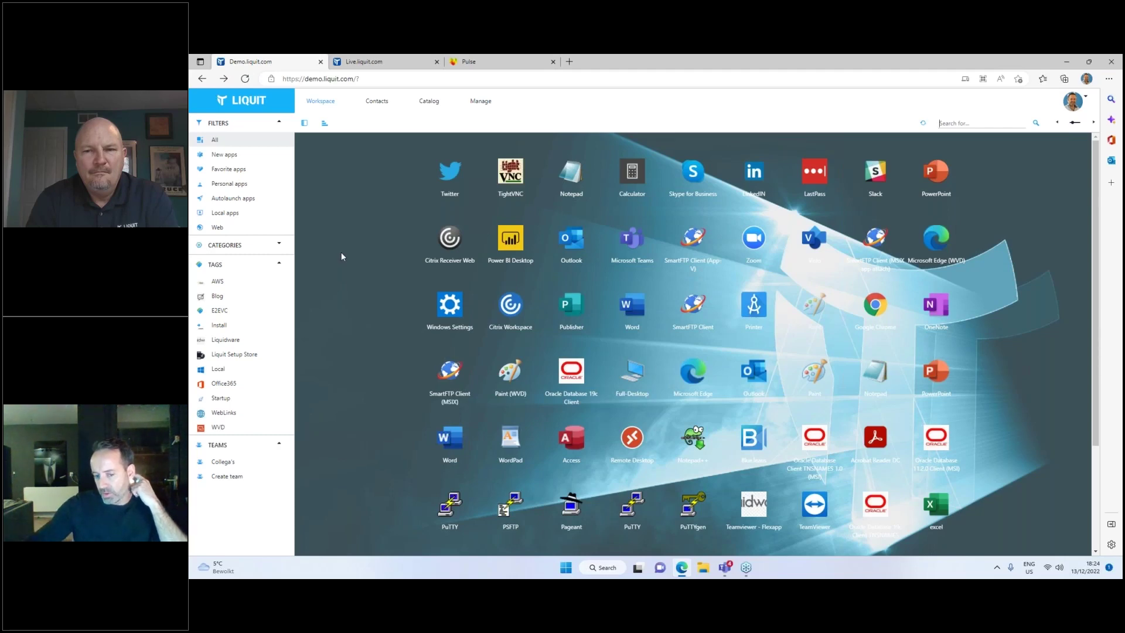
scroll(405, 285, down, 3)
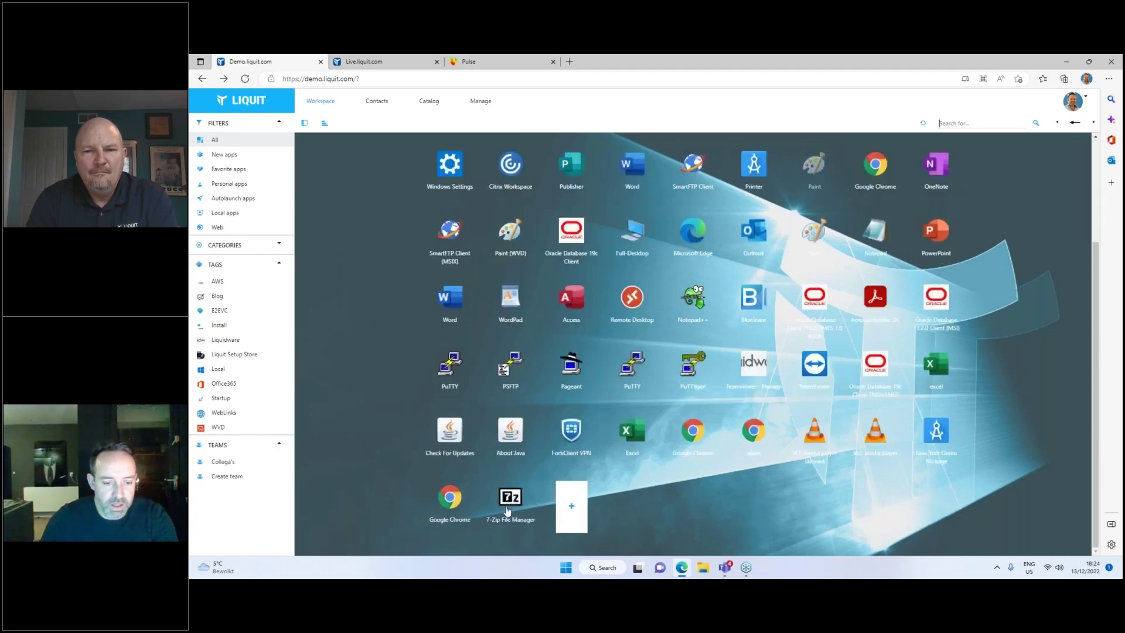
right_click(506, 498)
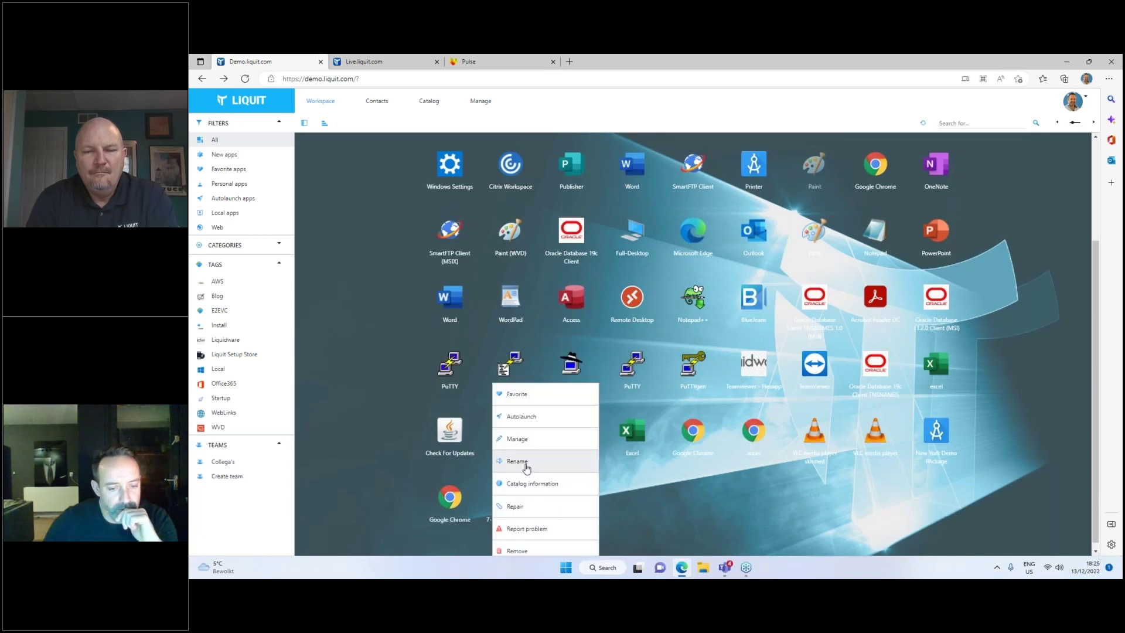
click(531, 551)
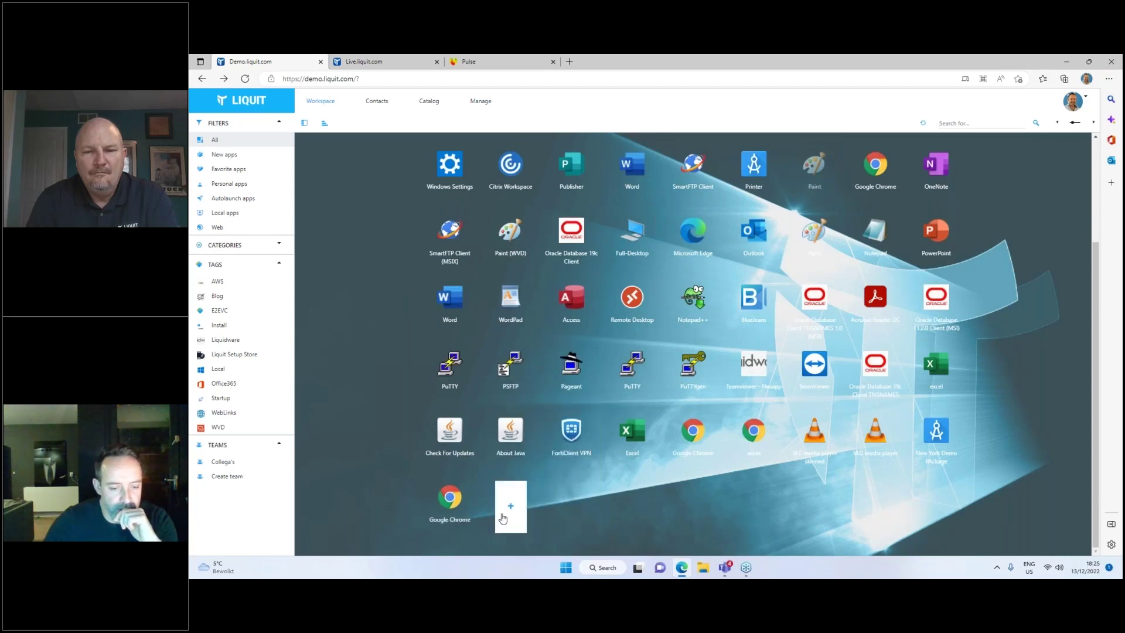
- Uninstall 7-Zip 21.07 (x64 edition) from the installed Windows apps and return to the Liquit workspace
click(608, 571)
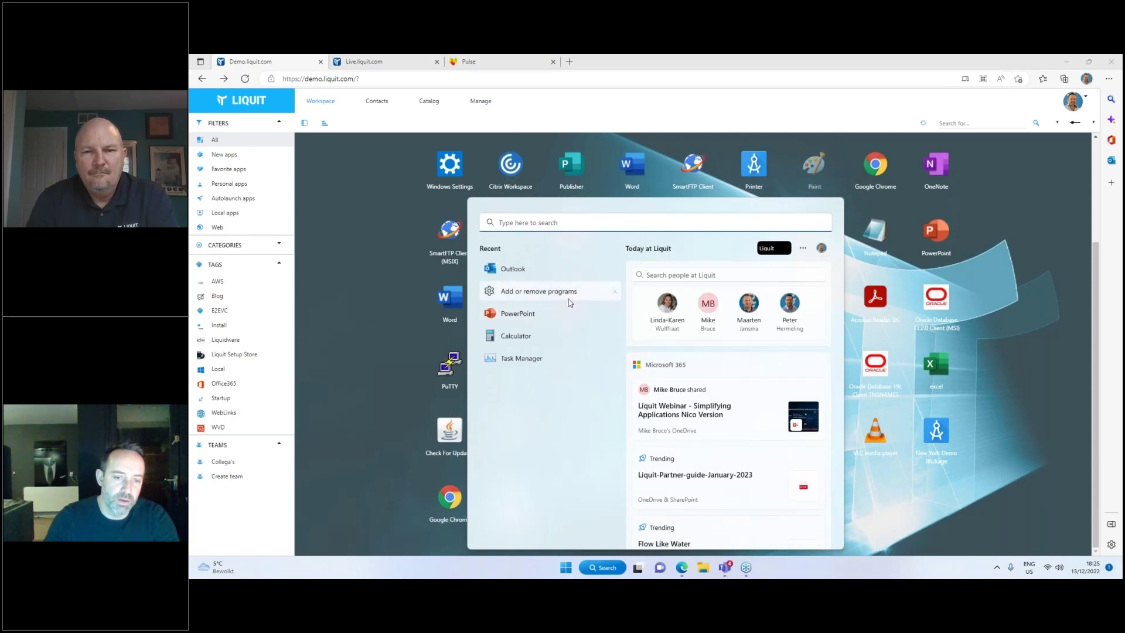
click(563, 293)
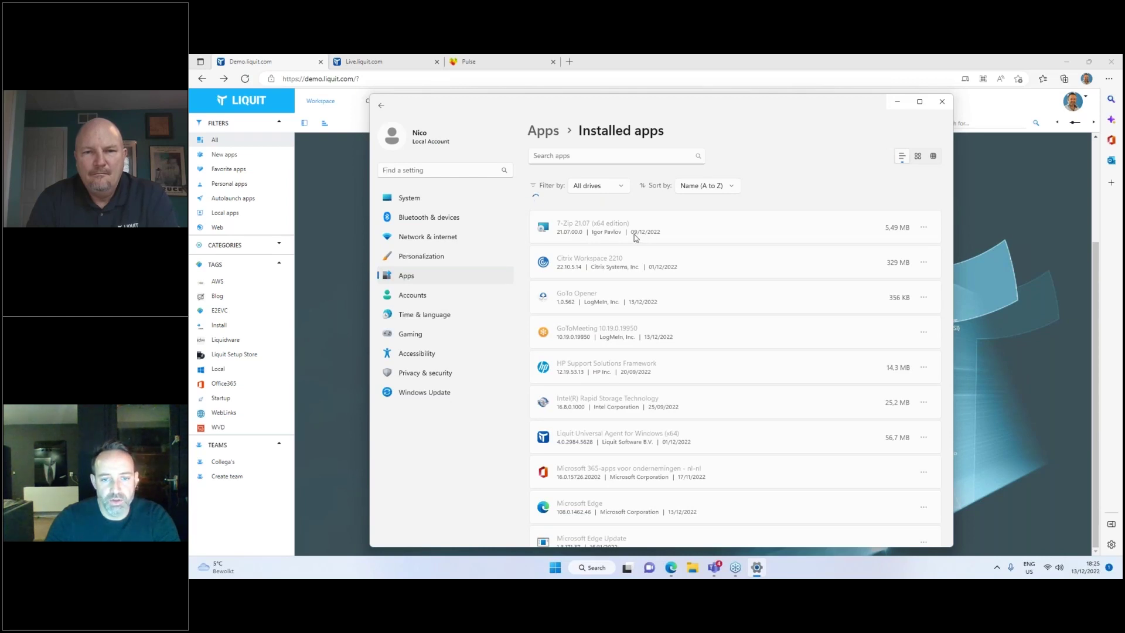
click(923, 268)
click(857, 305)
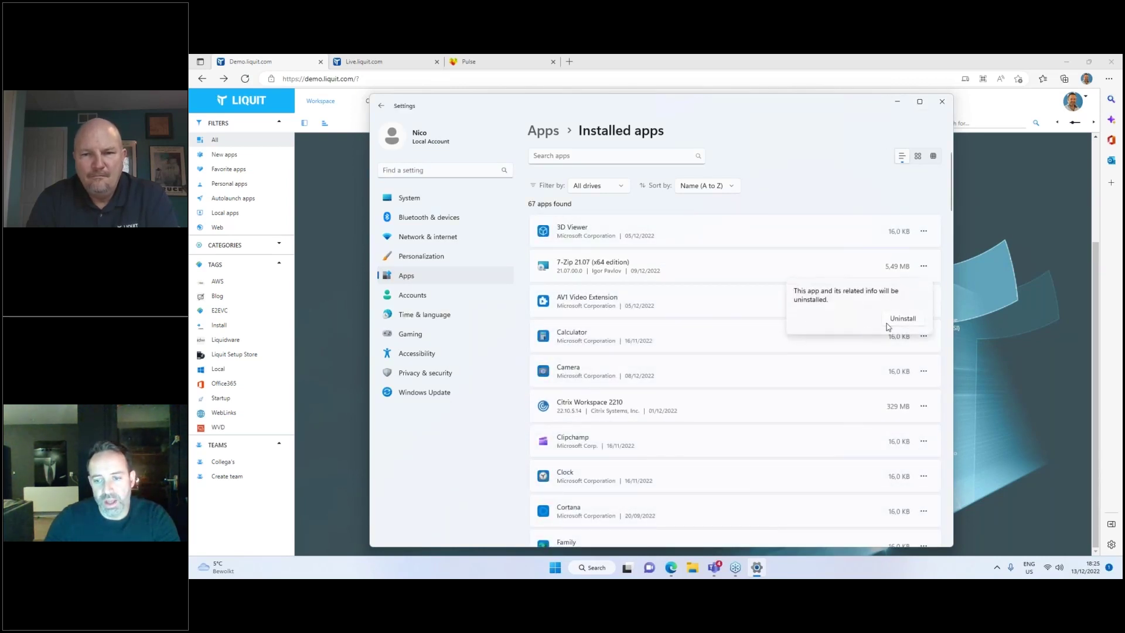
click(902, 318)
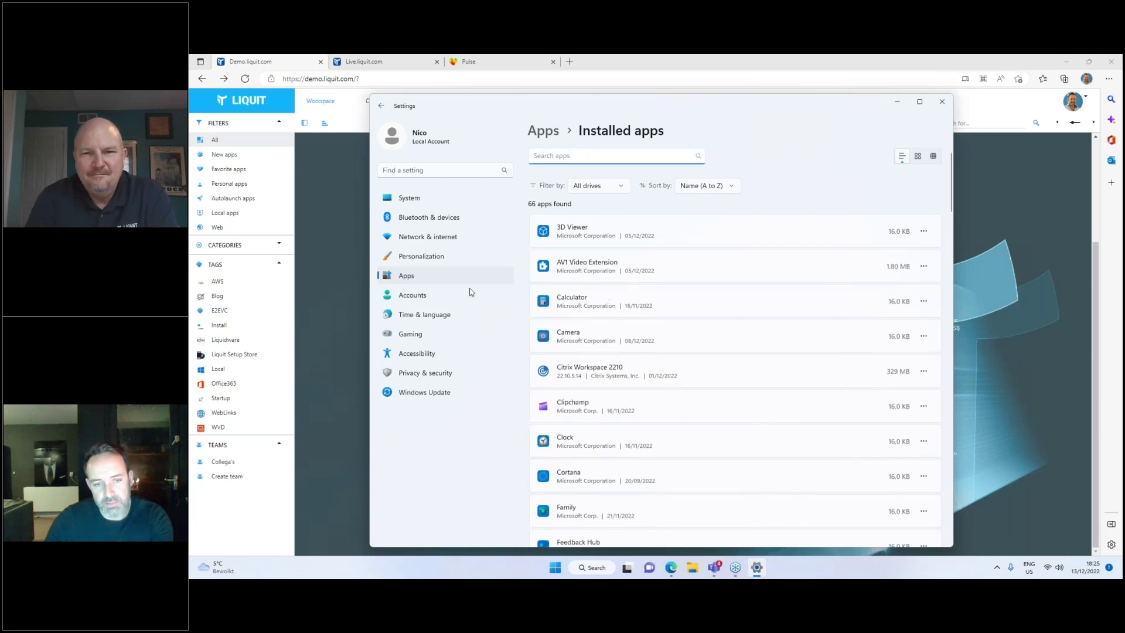
click(350, 279)
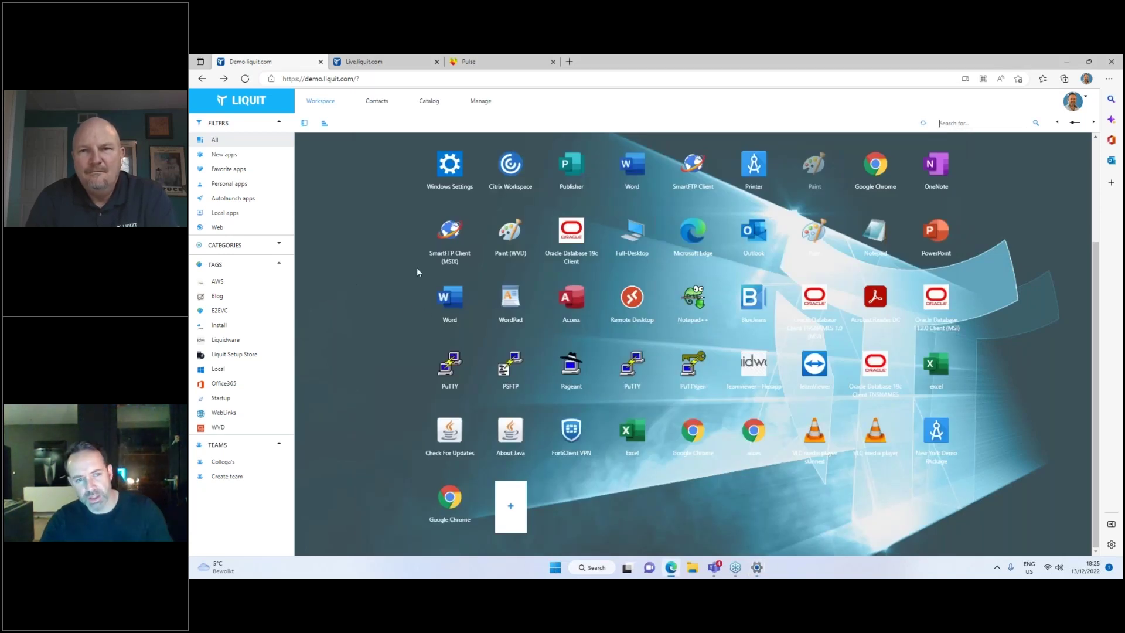
- Search the catalog for "7" and add 7-Zip (x64) to the workspace, locating its File Manager shortcut there
click(429, 101)
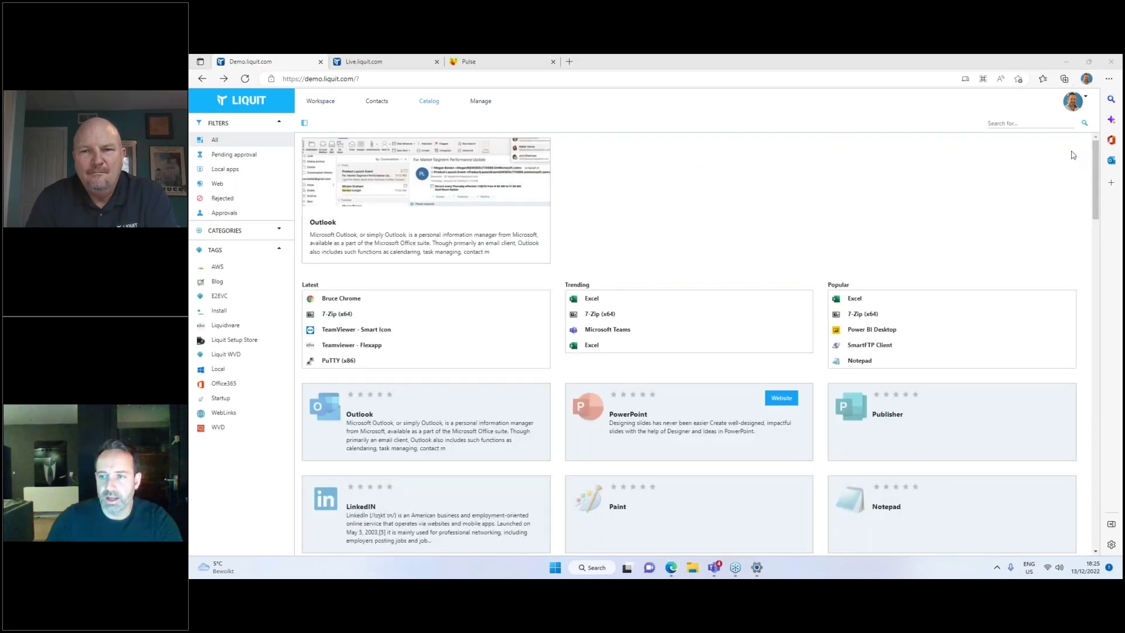
click(989, 124)
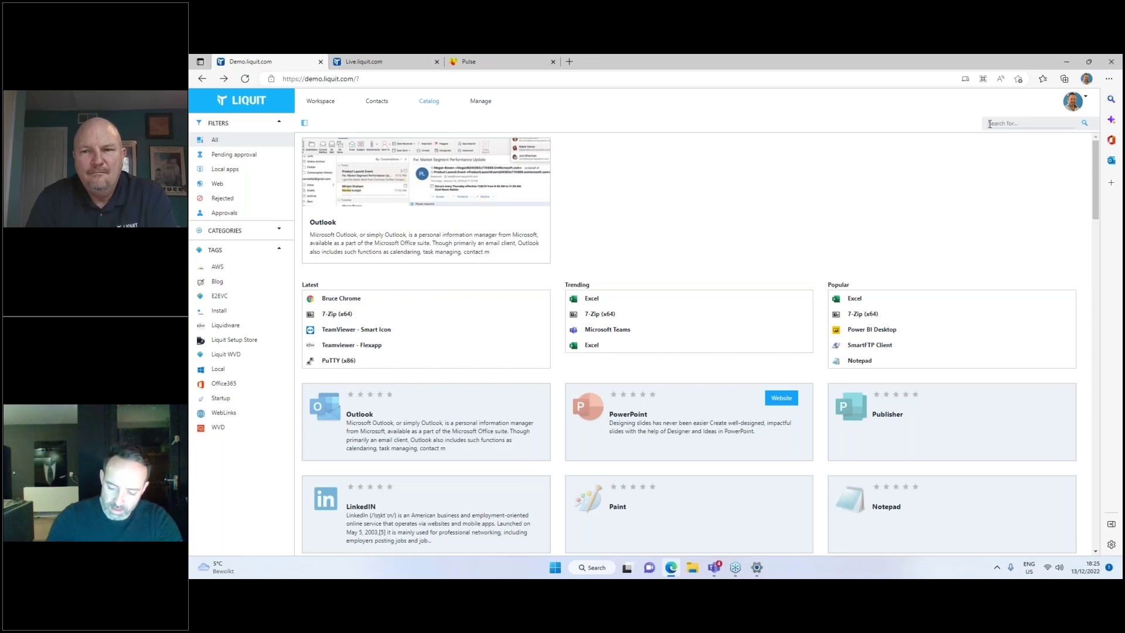
text(7)
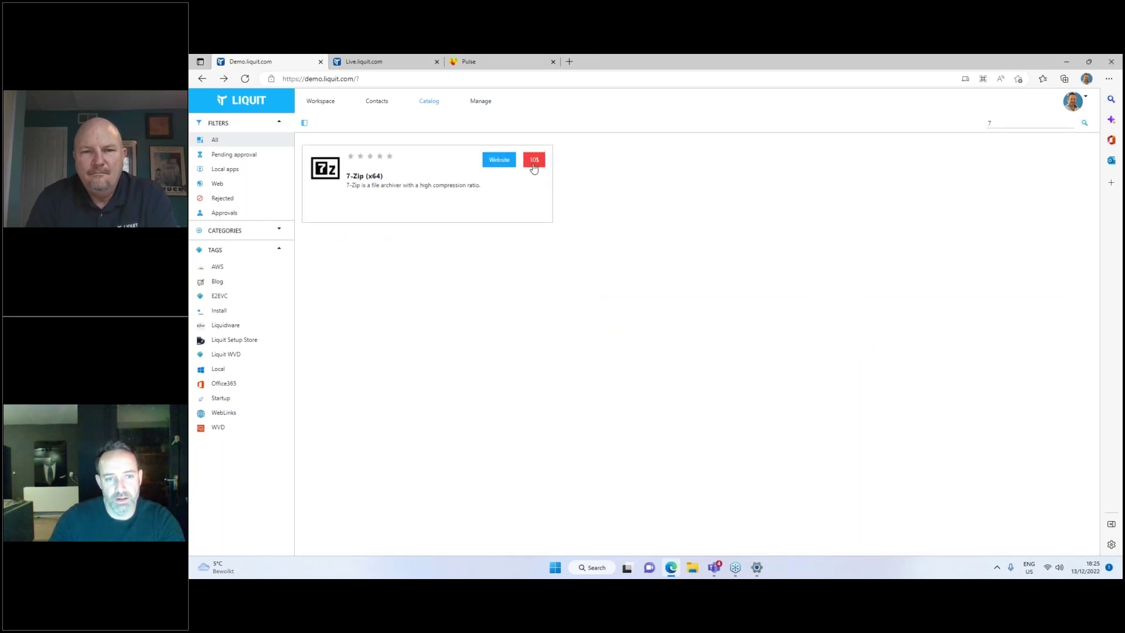
click(533, 167)
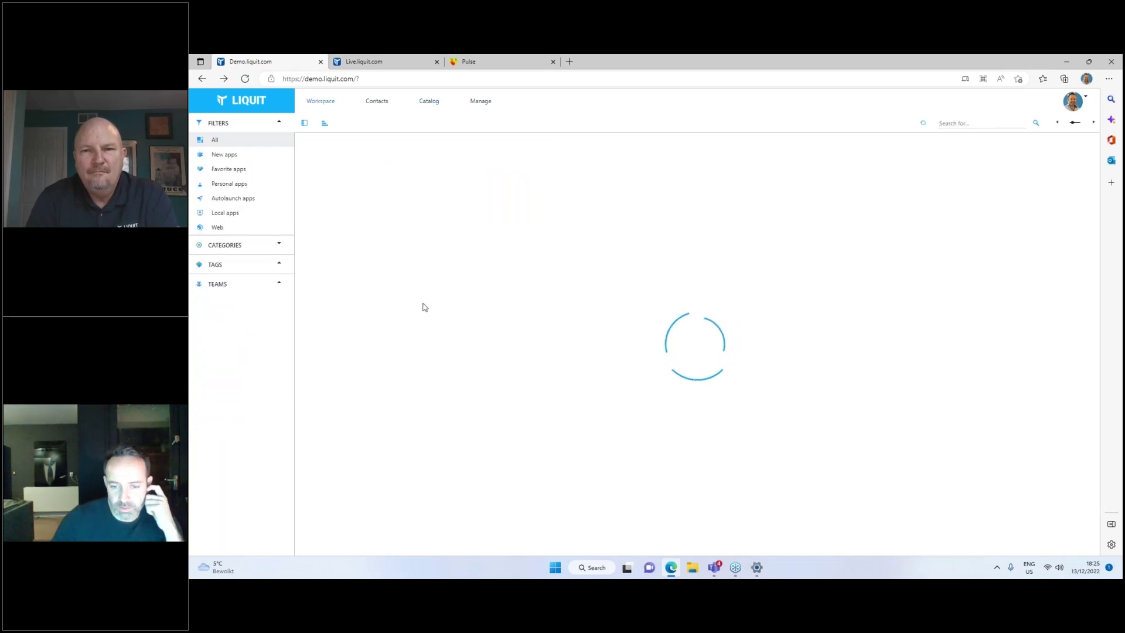
scroll(528, 407, down, 3)
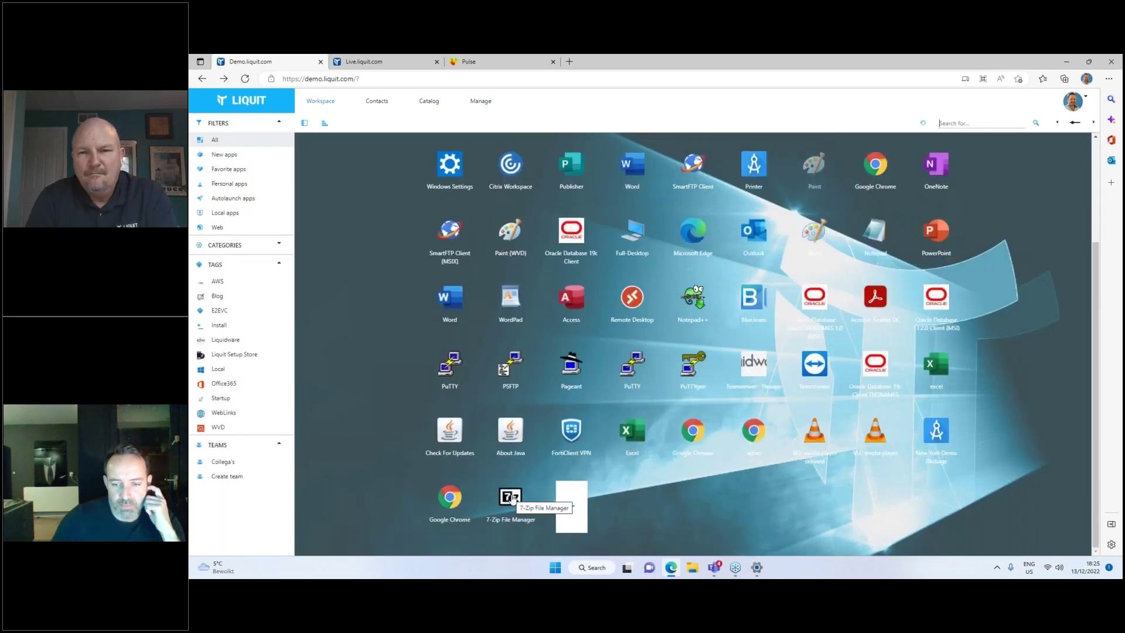
- Launch 7-Zip File Manager from the workspace, checking the installed Windows apps for 7-Zip before and after, and close its window
click(756, 566)
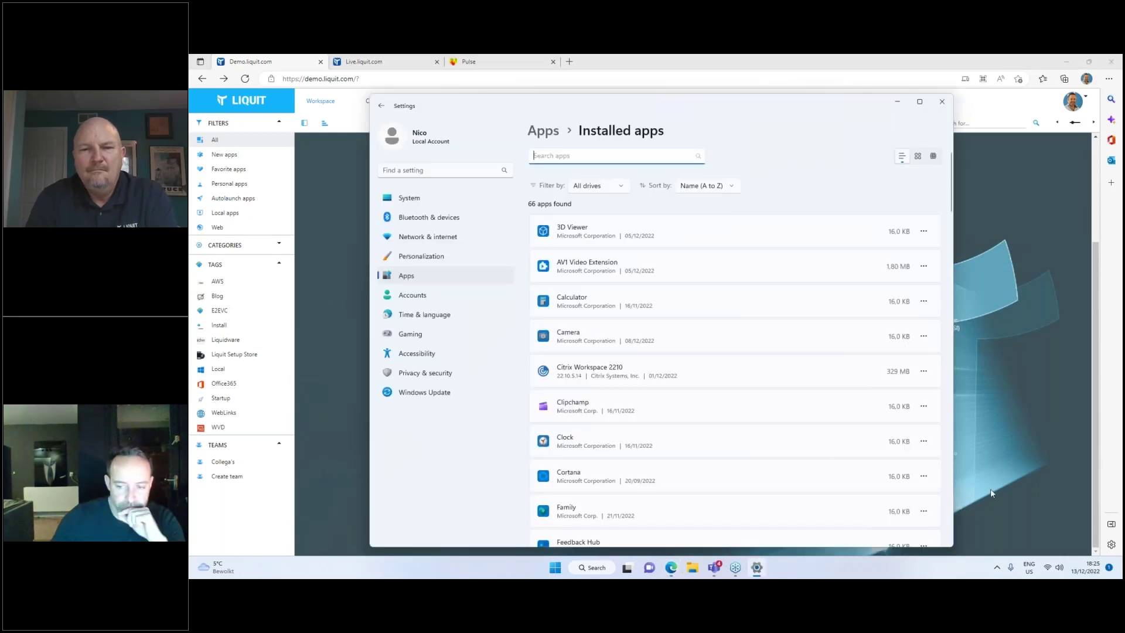
click(990, 489)
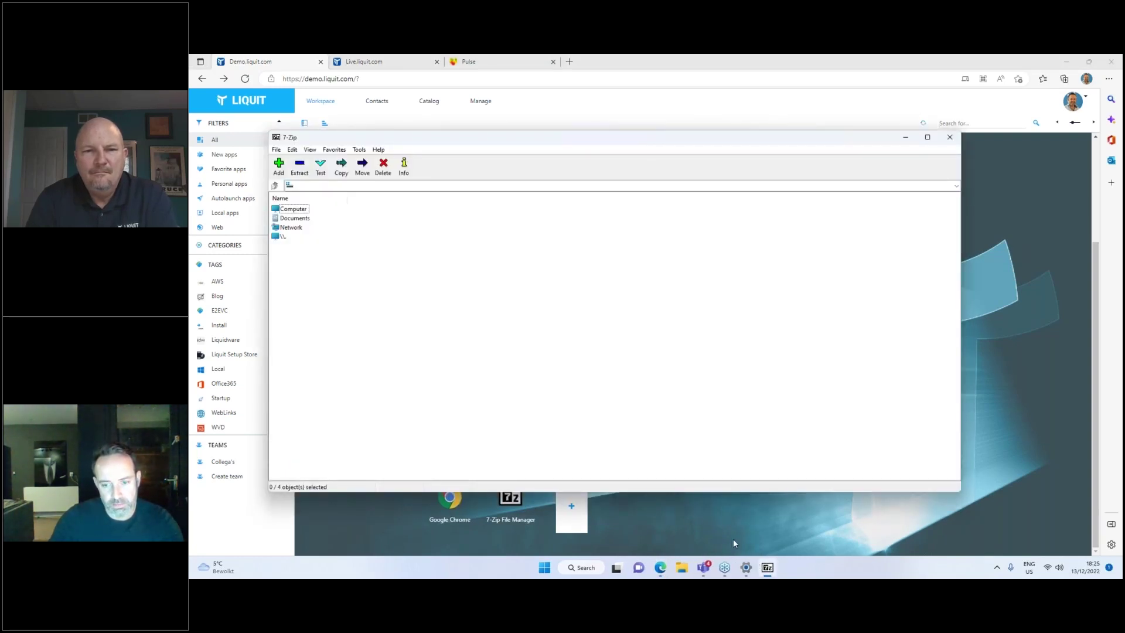
click(739, 566)
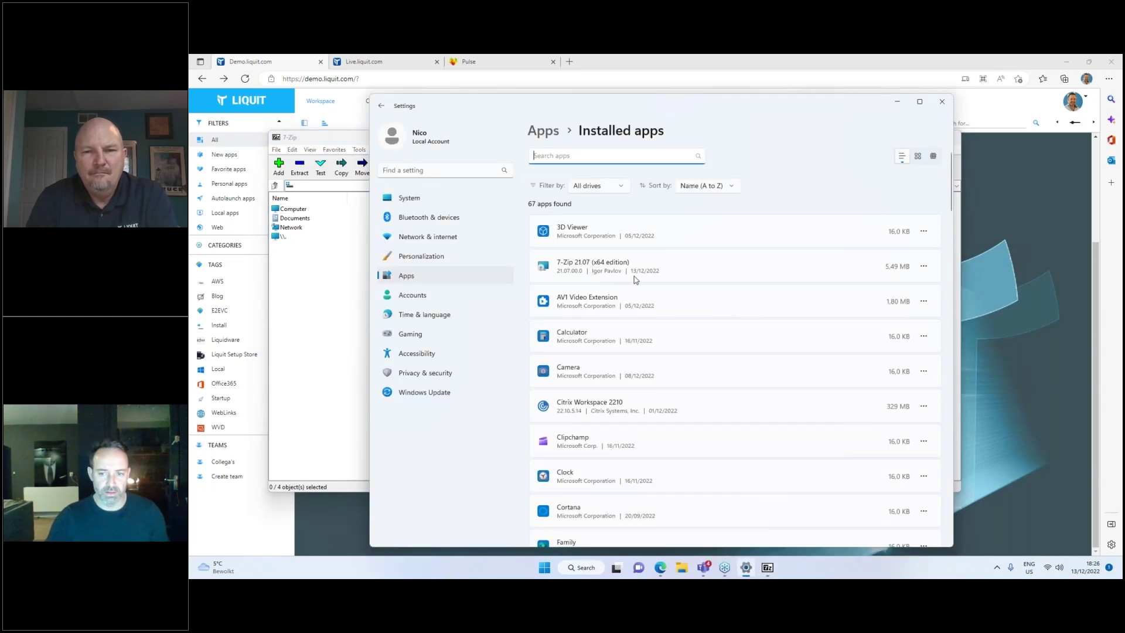
click(300, 318)
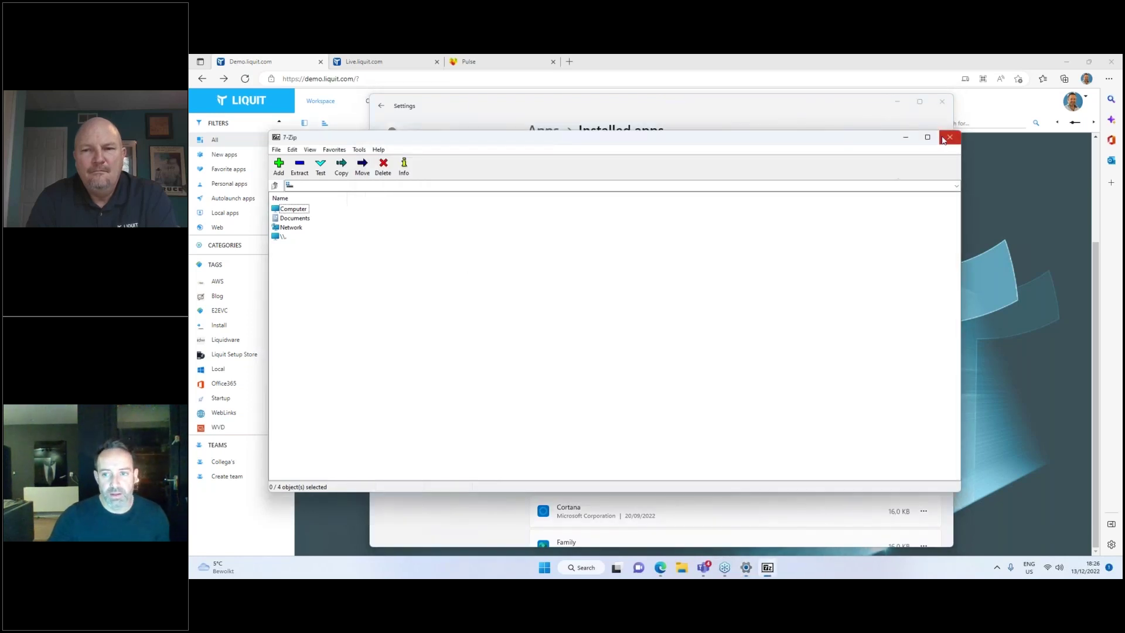
click(950, 137)
click(325, 329)
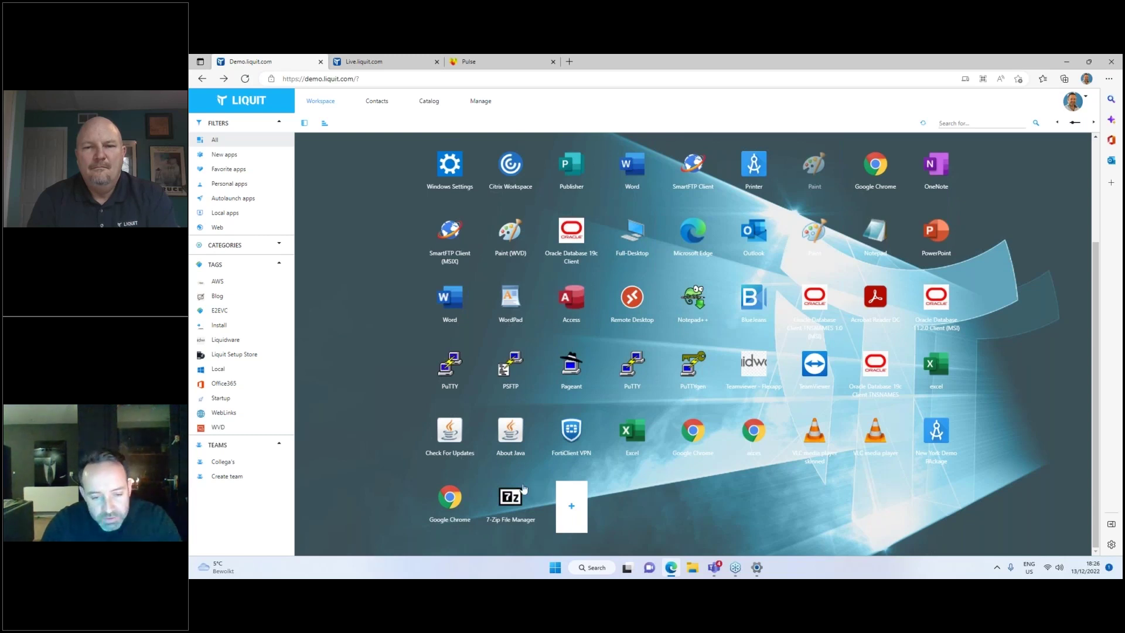
- Open the package behind 7-Zip File Manager for management and show the release actions of its Production version
right_click(511, 502)
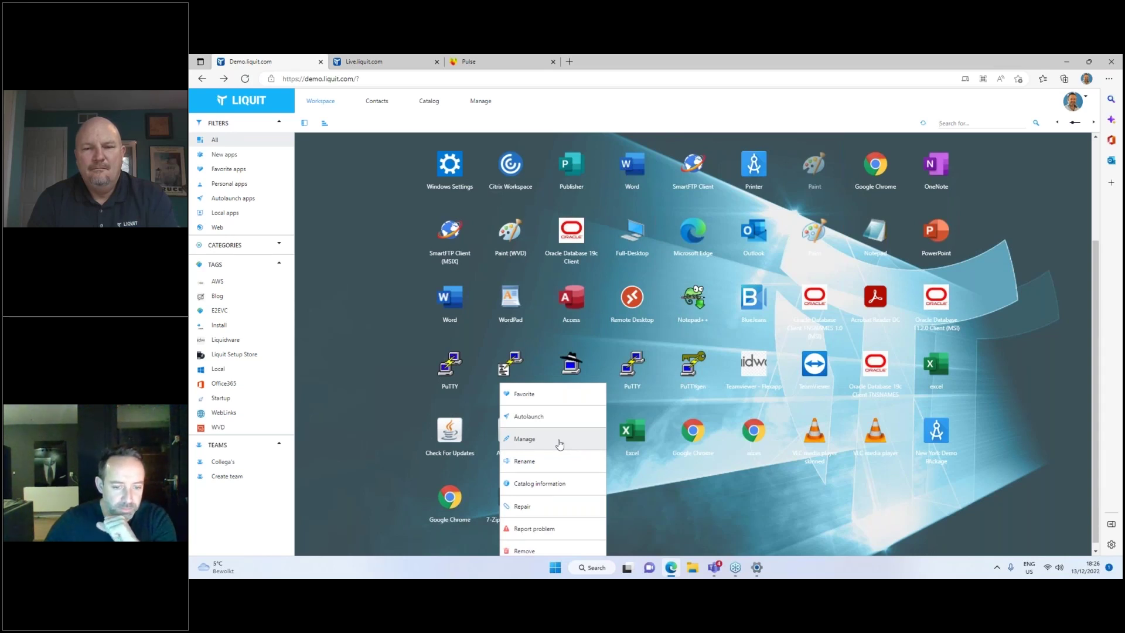
click(560, 444)
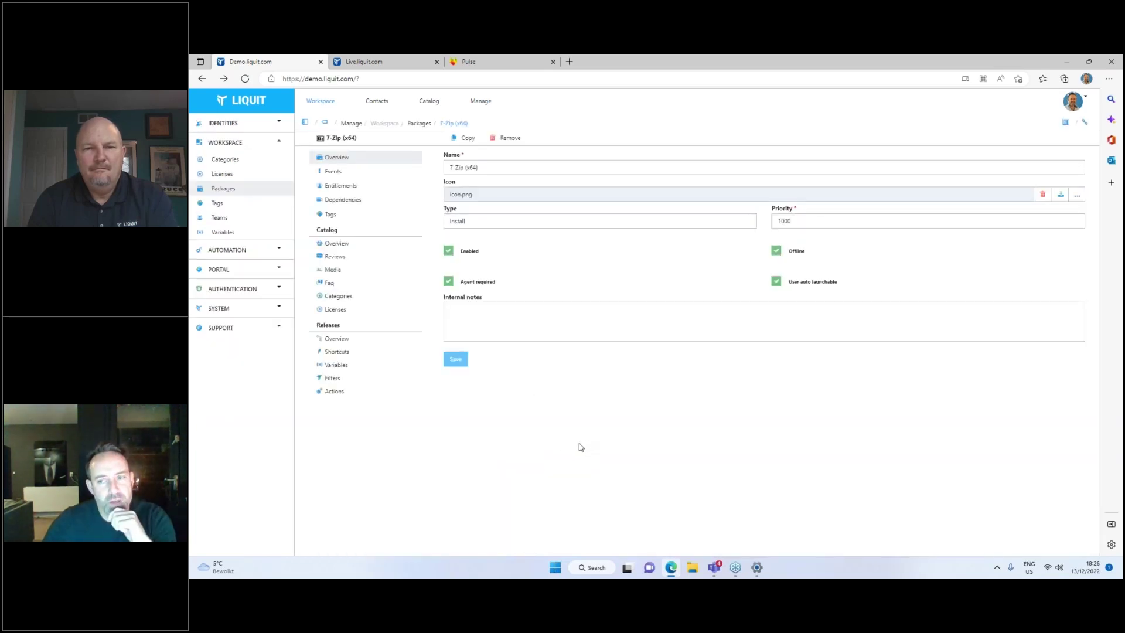
click(352, 397)
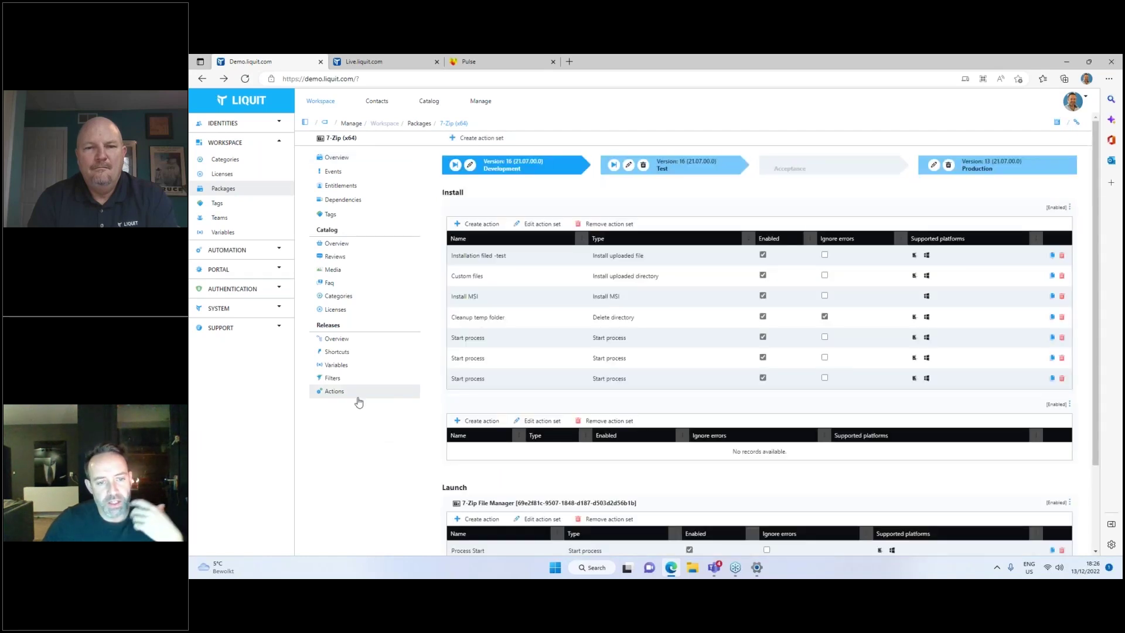
scroll(476, 403, down, 1)
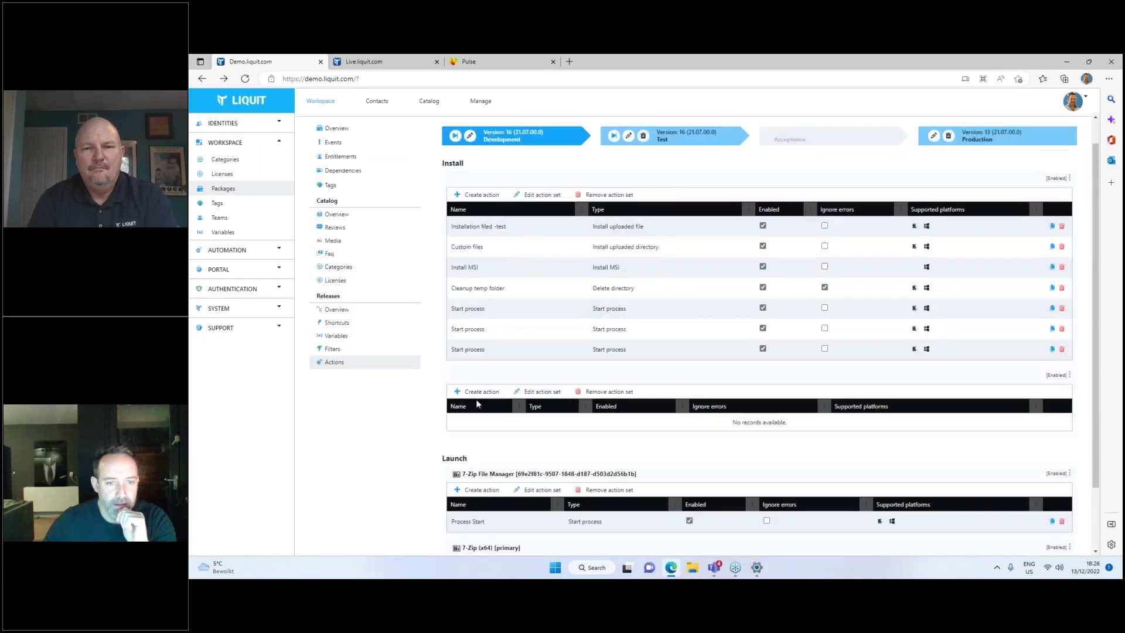
scroll(476, 403, up, 1)
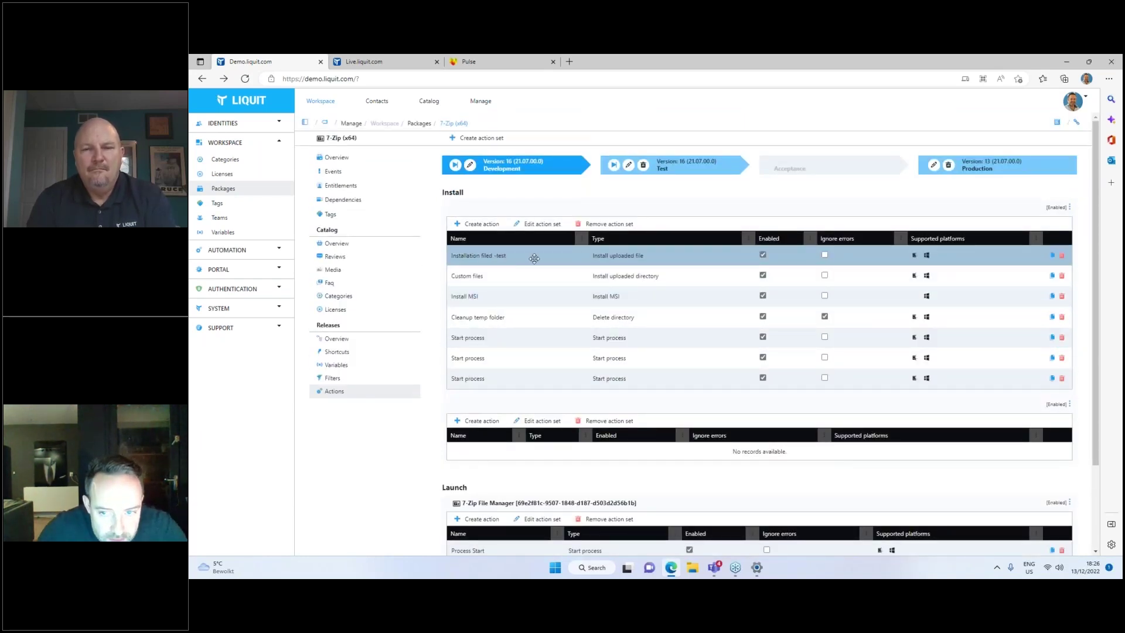
click(929, 172)
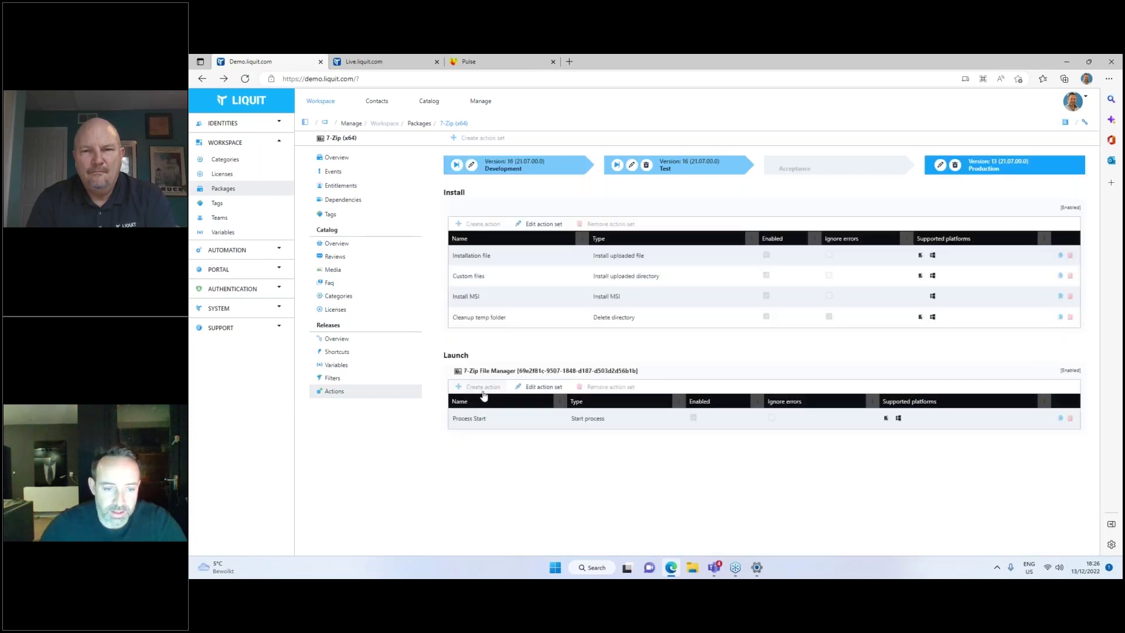
- Examine the file and destination settings of the Installation file and Custom files install actions, leaving both unchanged
click(489, 255)
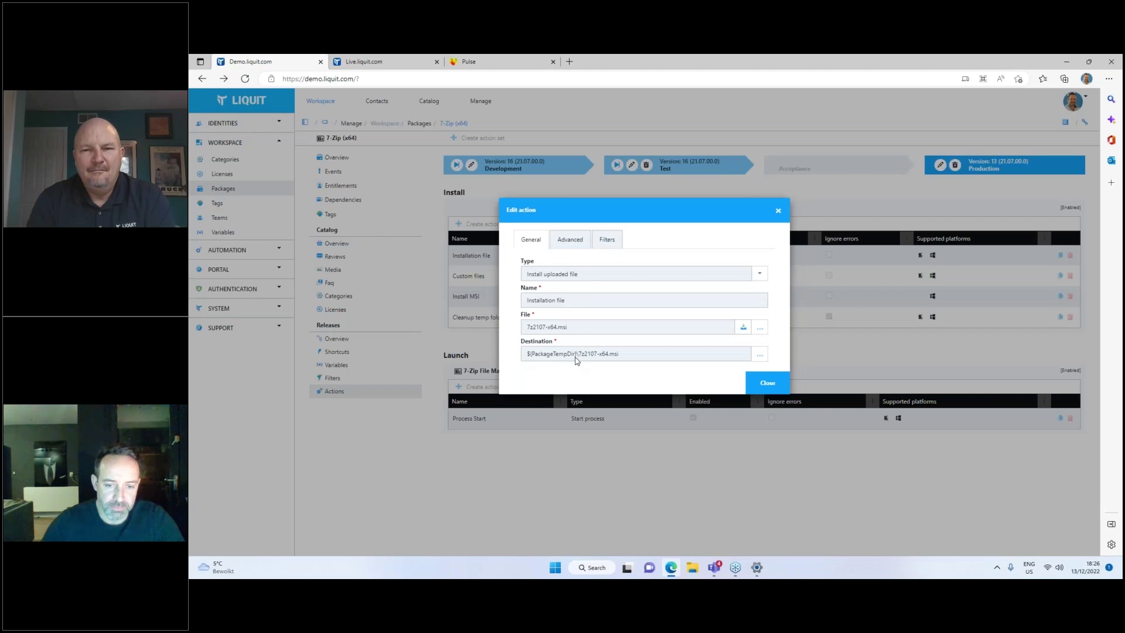
click(764, 383)
click(461, 274)
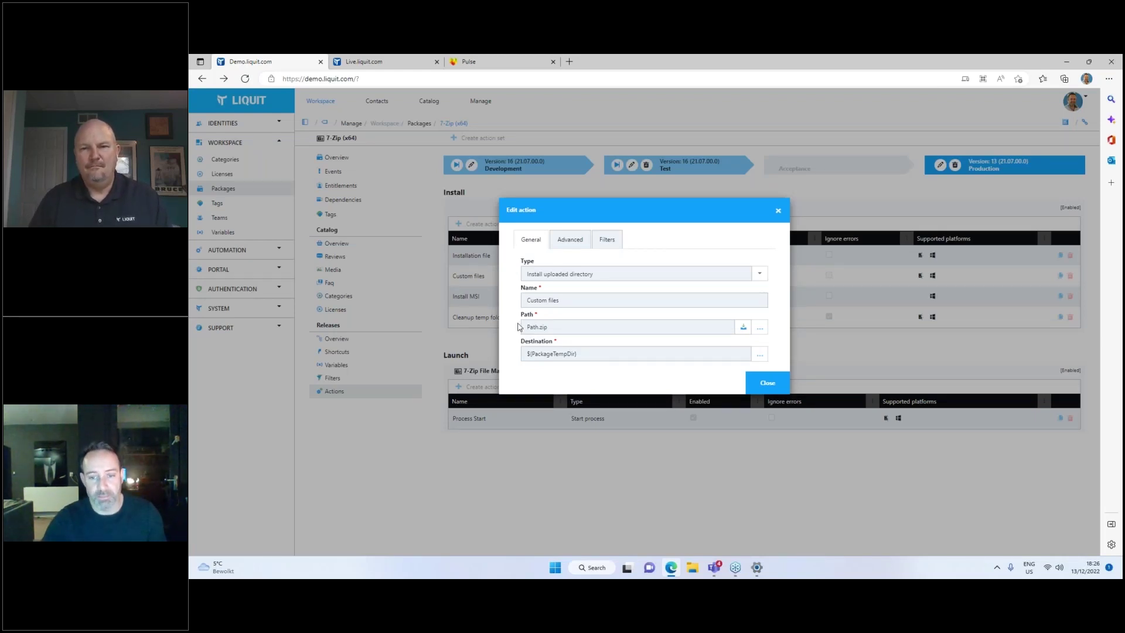
click(767, 383)
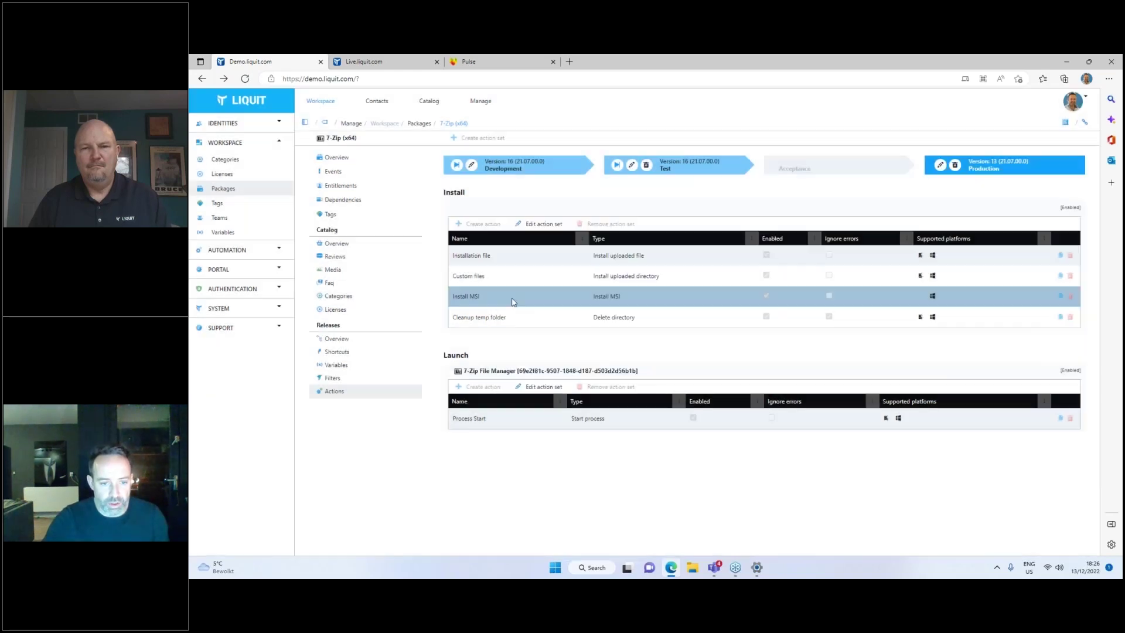
- Examine the Install MSI action, highlighting its transform path and its arguments, and close it
double_click(512, 298)
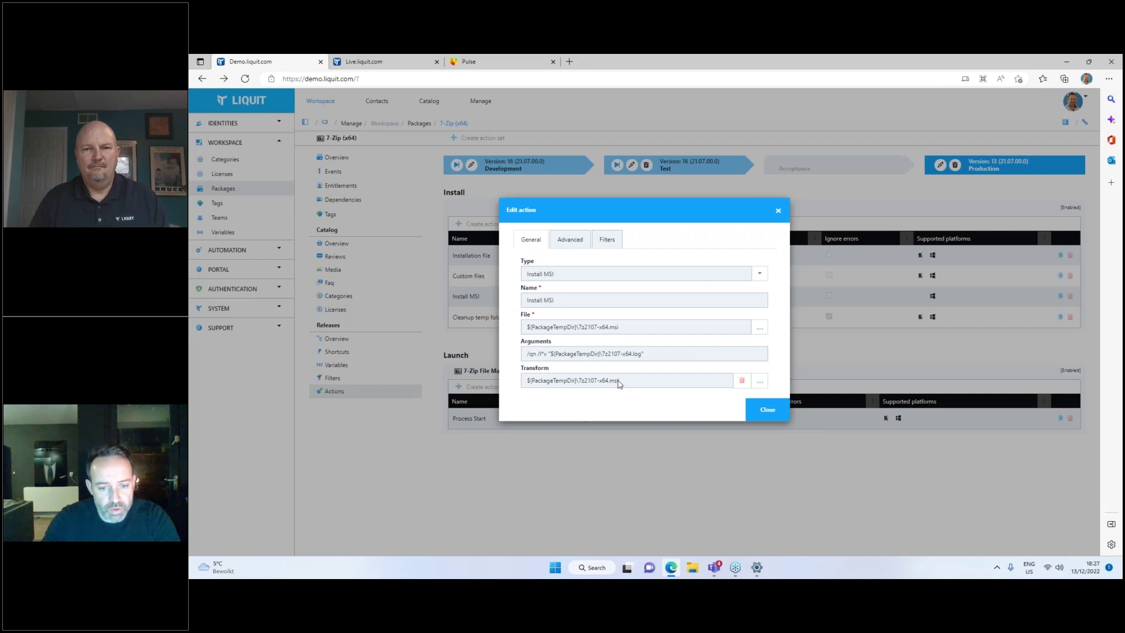
drag(627, 381, 514, 384)
drag(648, 354, 542, 353)
click(768, 409)
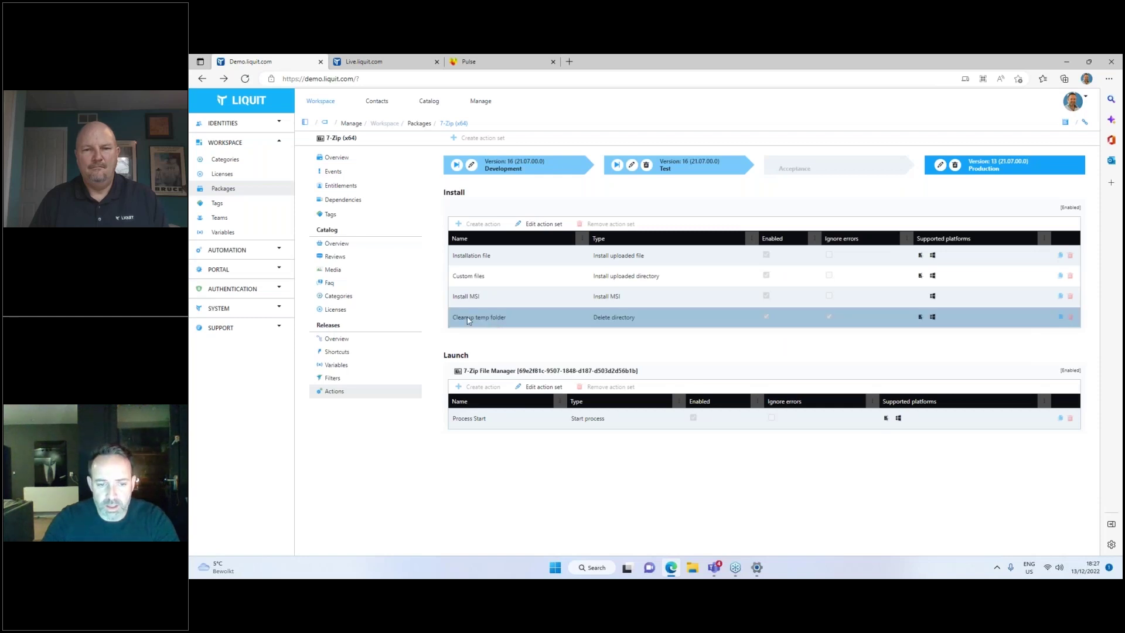
- Examine the Cleanup temp folder install action and the Process Start launch action, closing each one
double_click(490, 320)
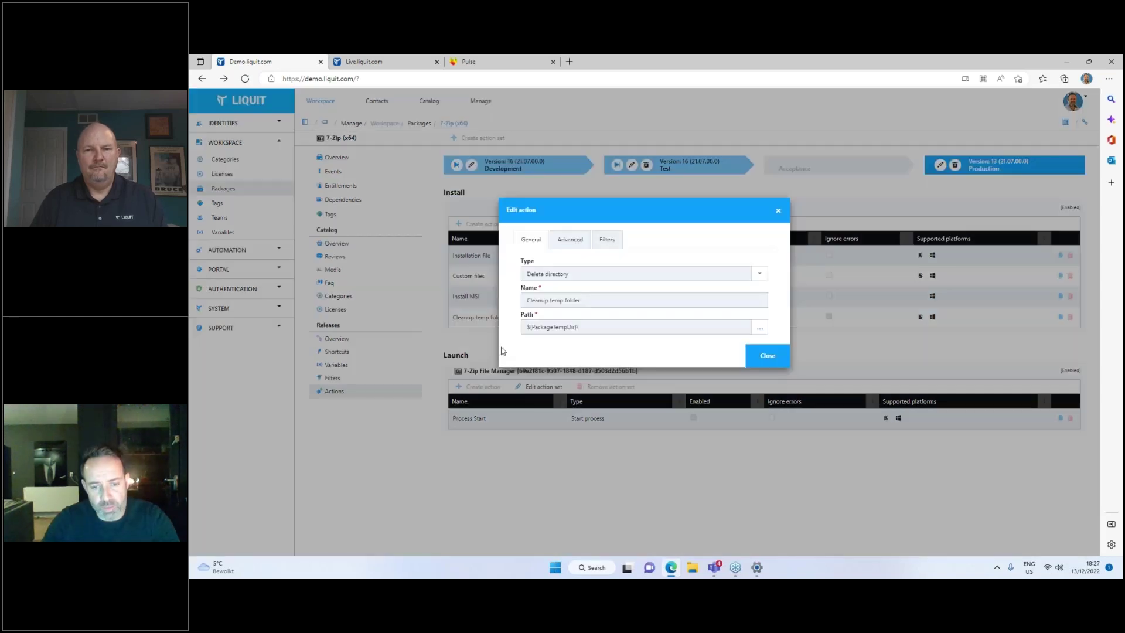
click(777, 364)
double_click(532, 420)
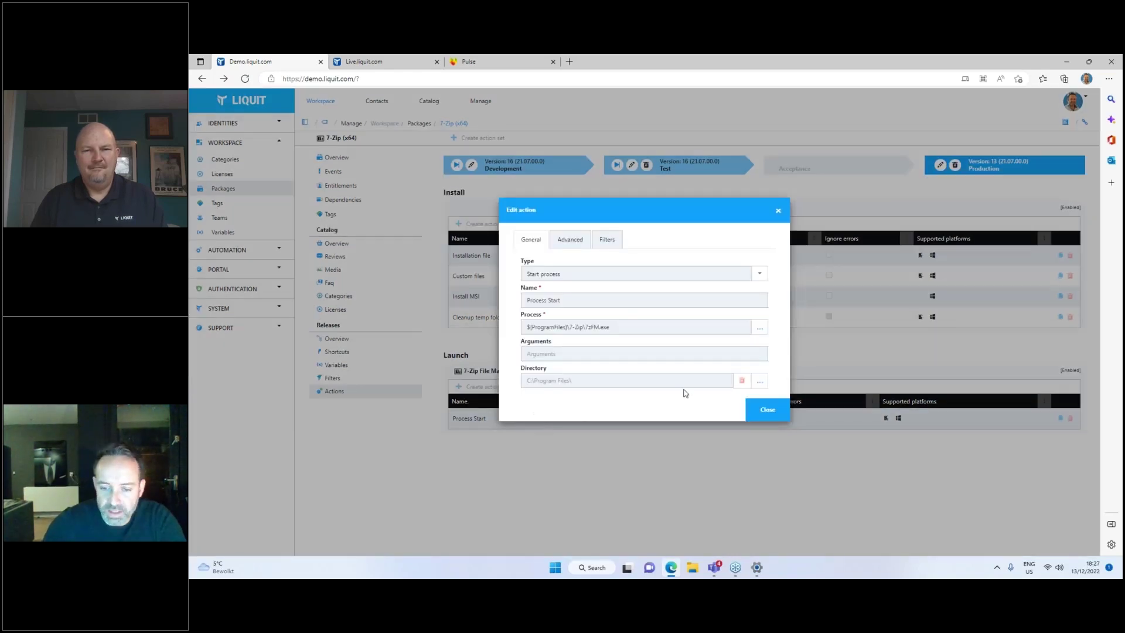
key(Escape)
- Return to the workspace, launch 7-Zip File Manager again and close its window
click(321, 101)
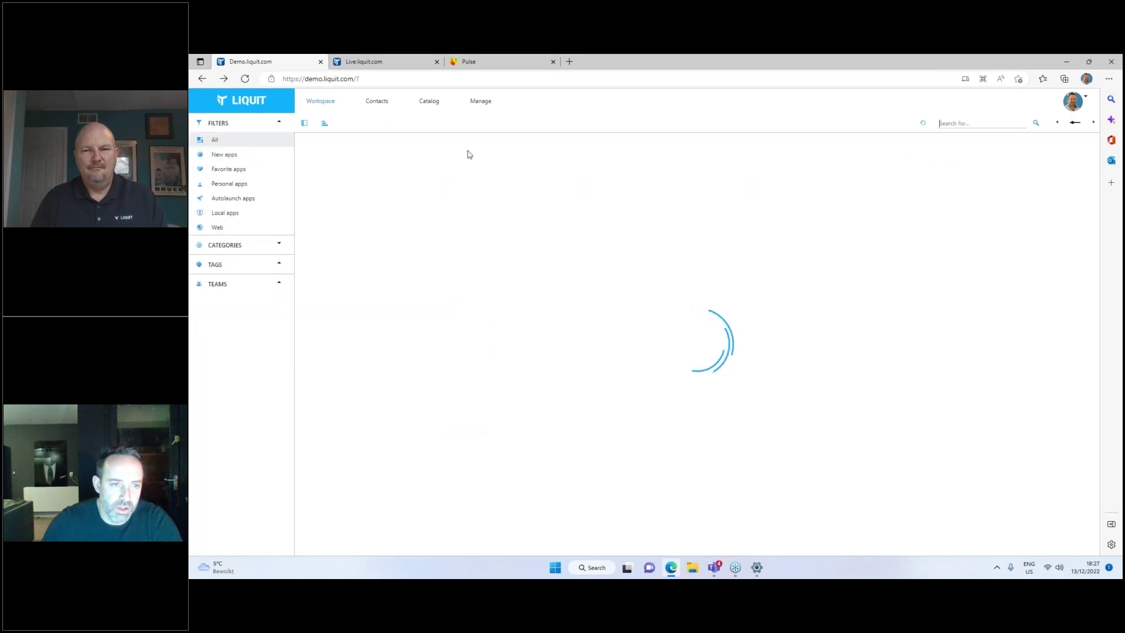
scroll(685, 457, down, 3)
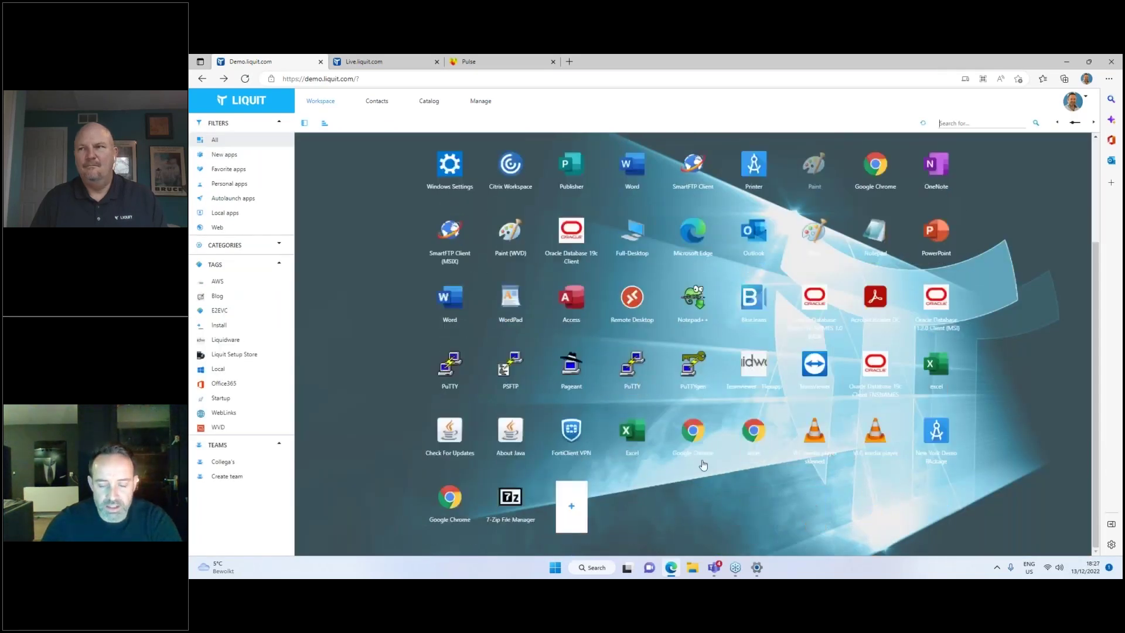
click(510, 496)
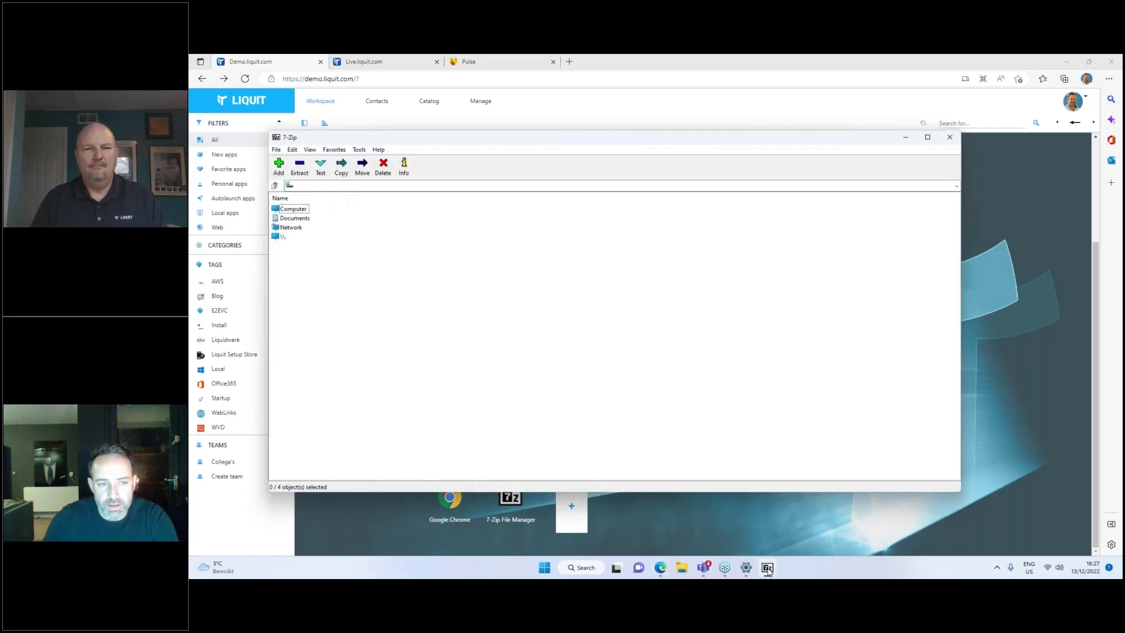
click(949, 140)
click(768, 562)
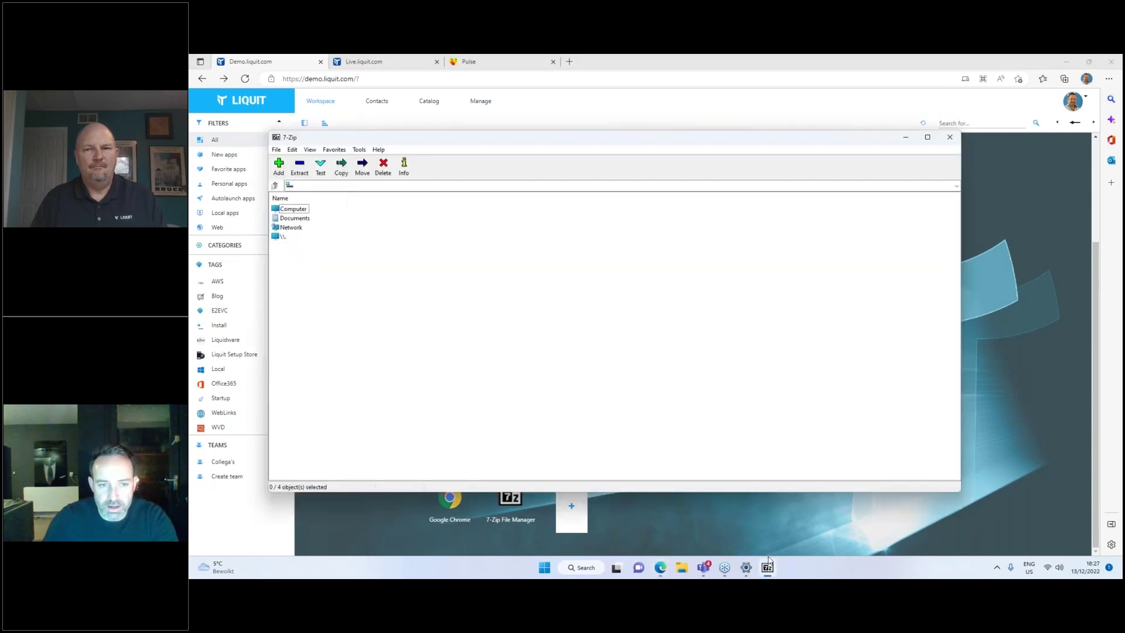
click(950, 138)
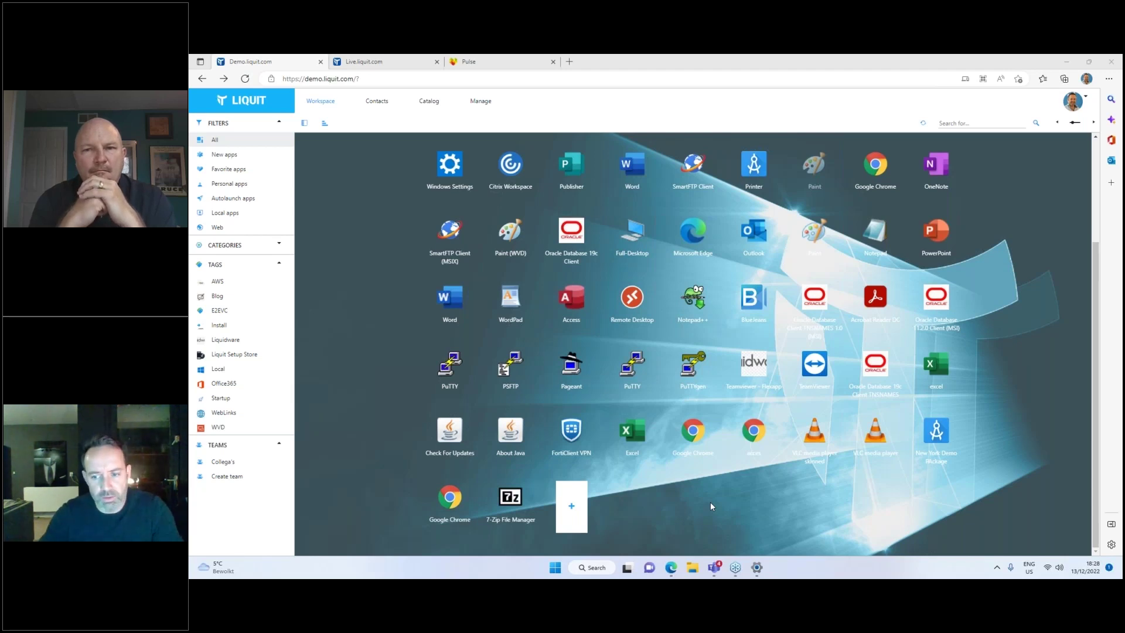
- Launch the excel shortcut from the workspace, switch back to the Liquit workspace and open the Excel package's release actions
click(942, 367)
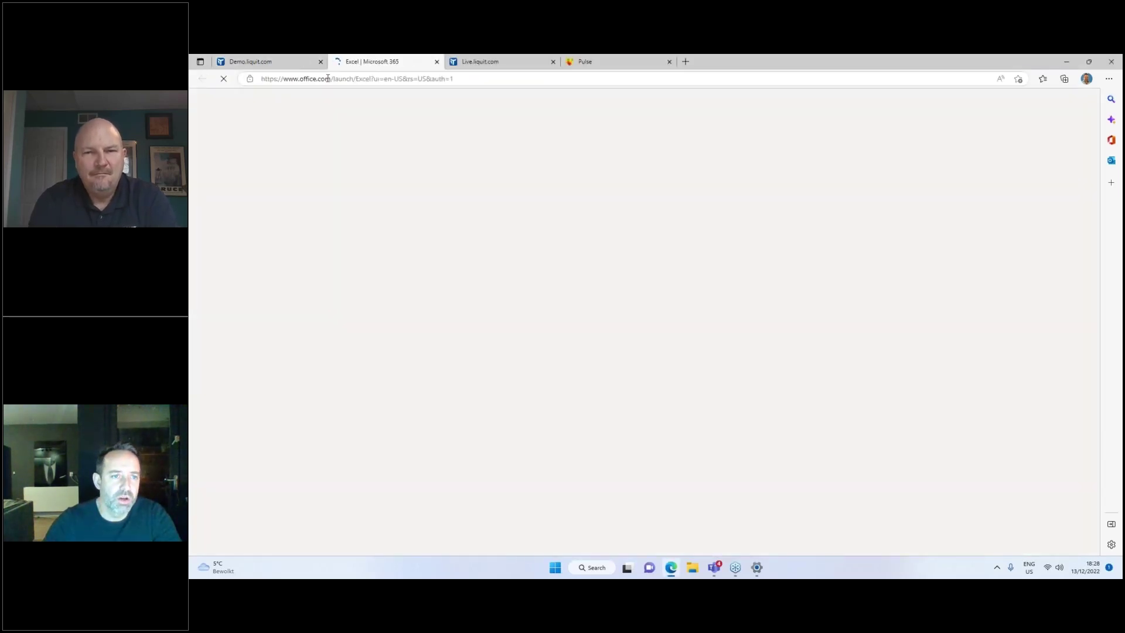
click(299, 64)
right_click(930, 366)
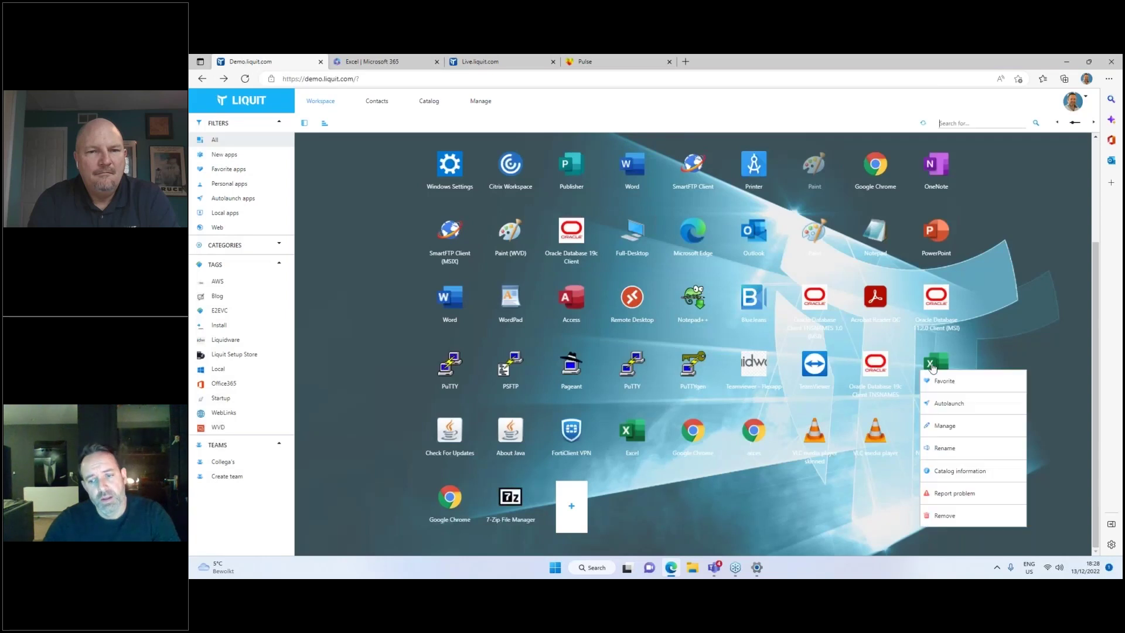
click(940, 427)
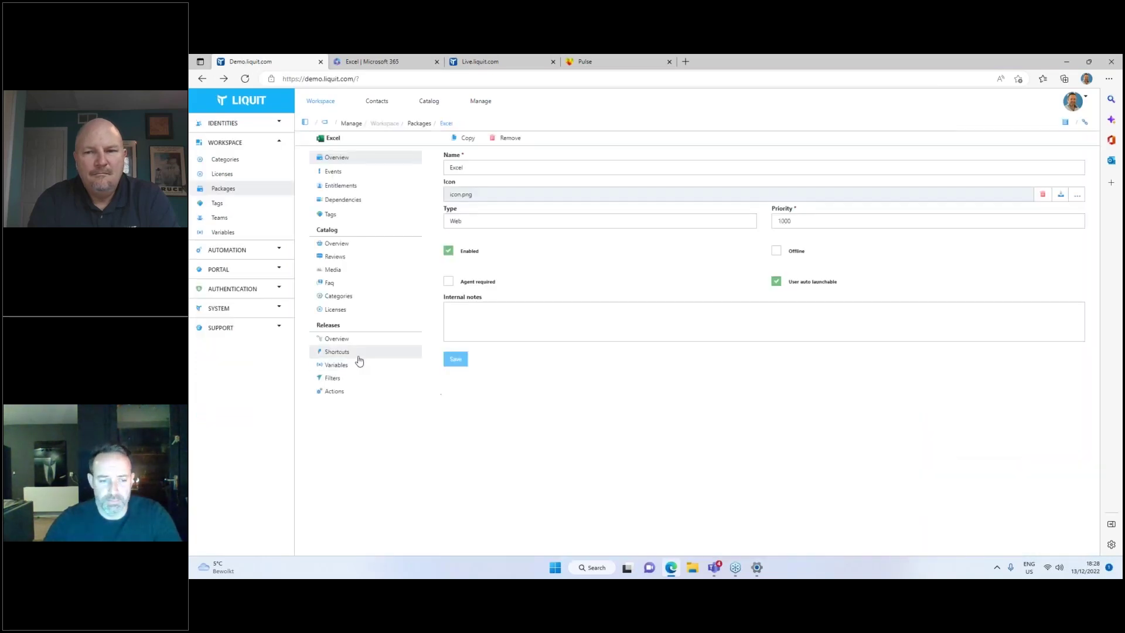
click(337, 392)
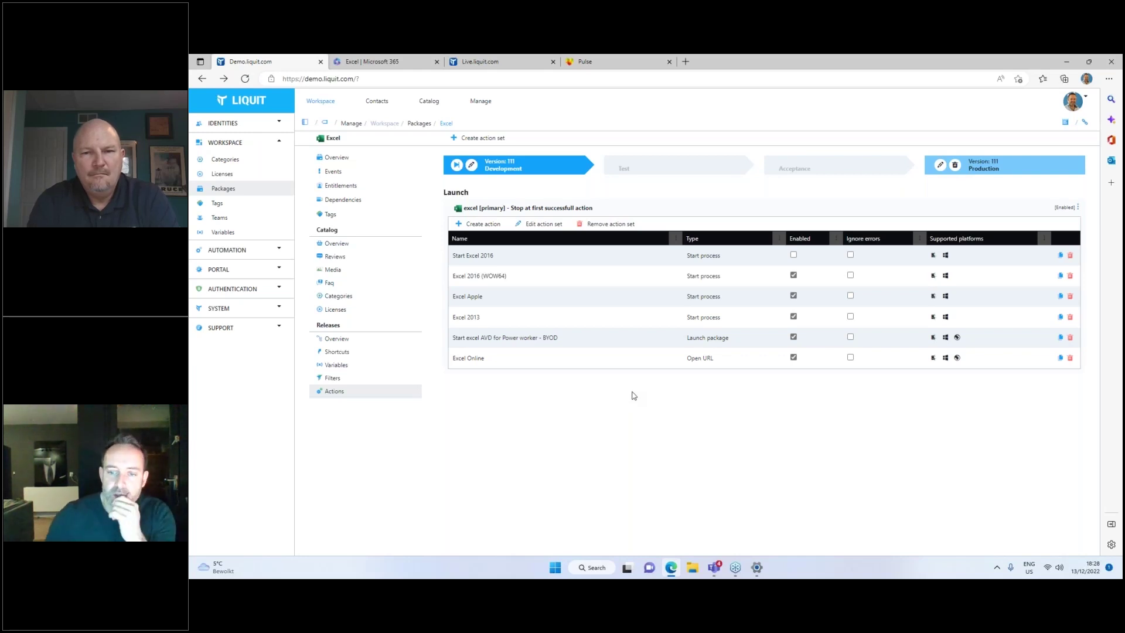
- Enable the Start Excel 2016 launch action, publish the Development release to Production and return to the workspace
click(794, 256)
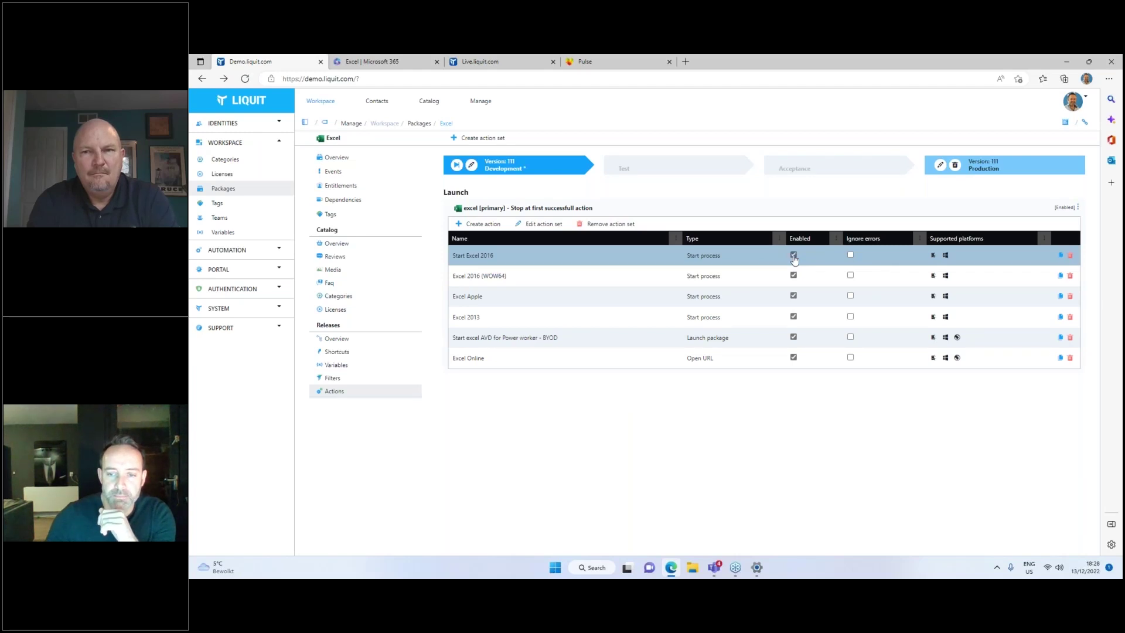
click(1009, 171)
click(709, 345)
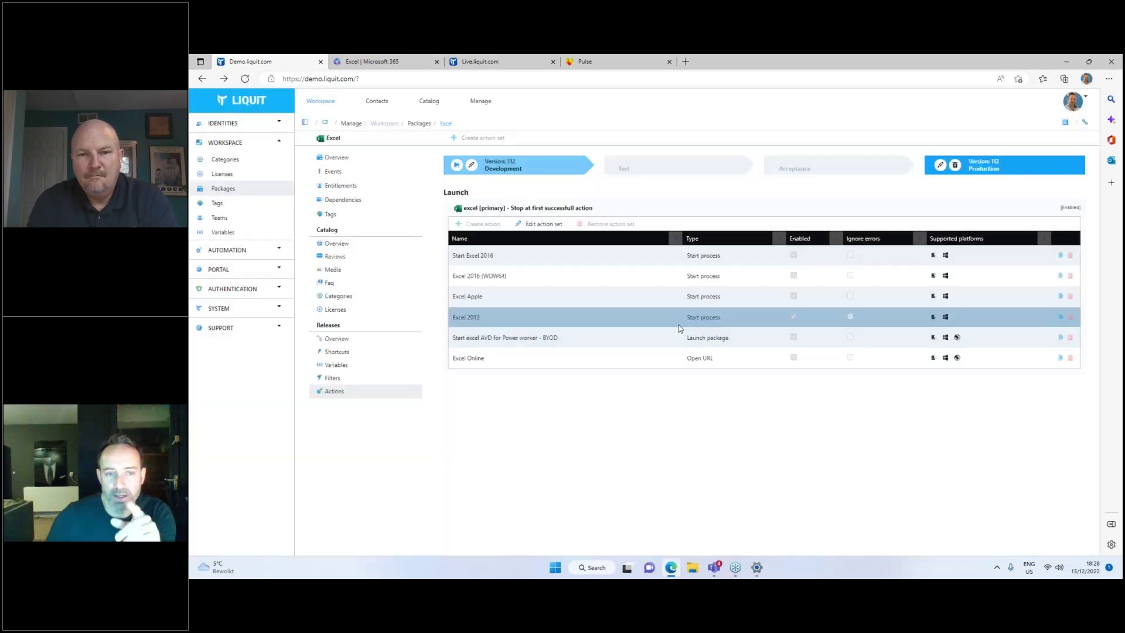
click(332, 104)
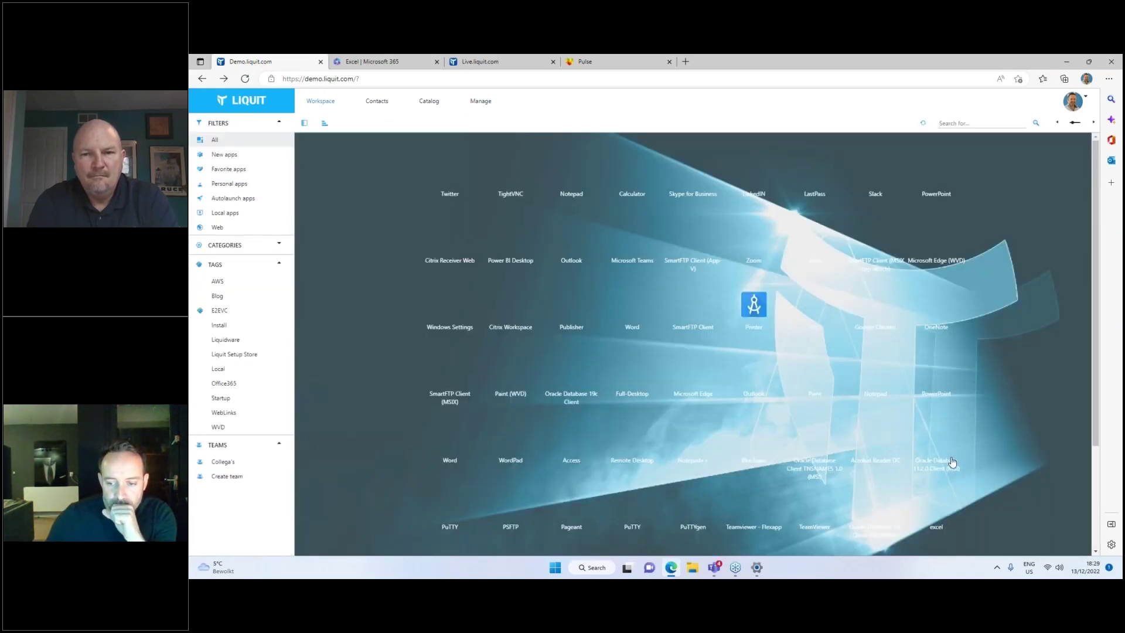
- Launch the excel shortcut from the workspace and minimize the Excel window that opens
scroll(950, 460, down, 1)
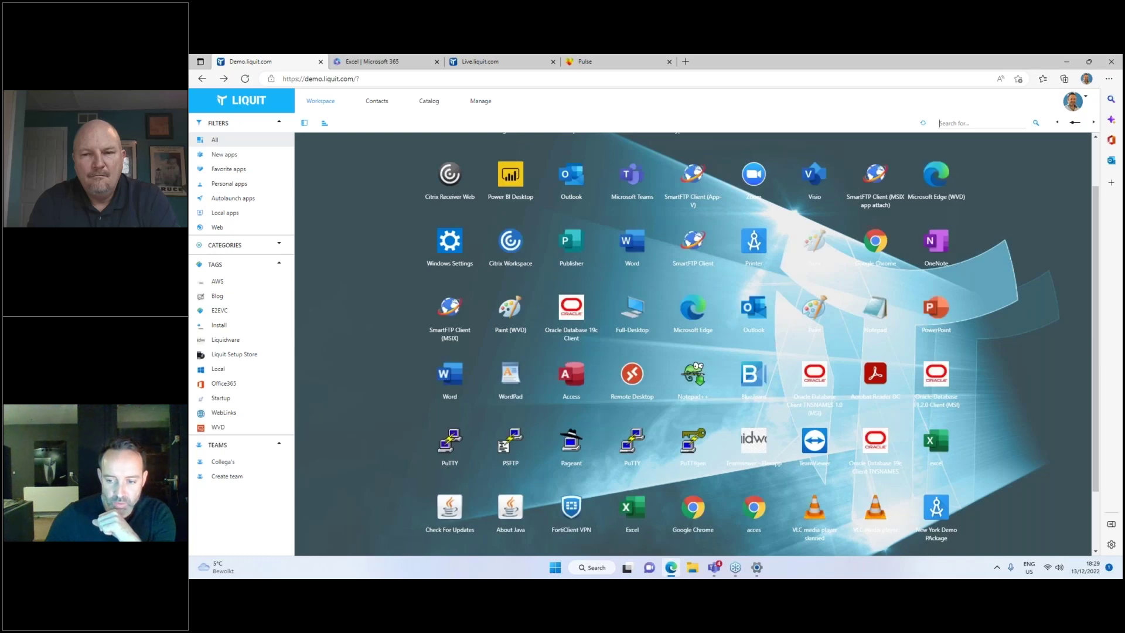
click(909, 454)
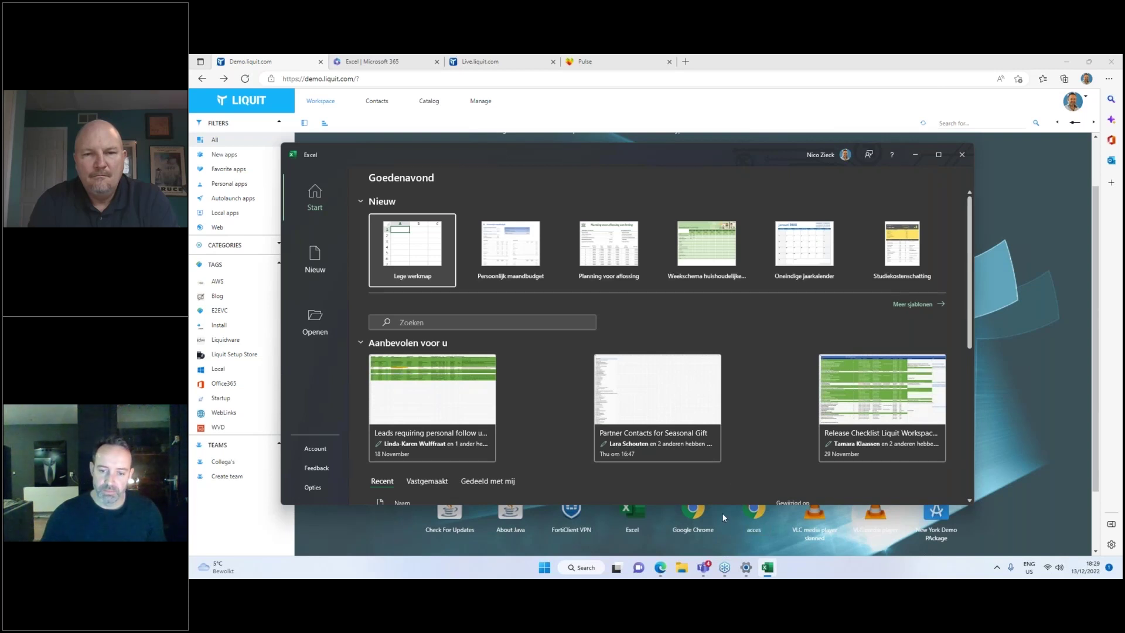
click(915, 156)
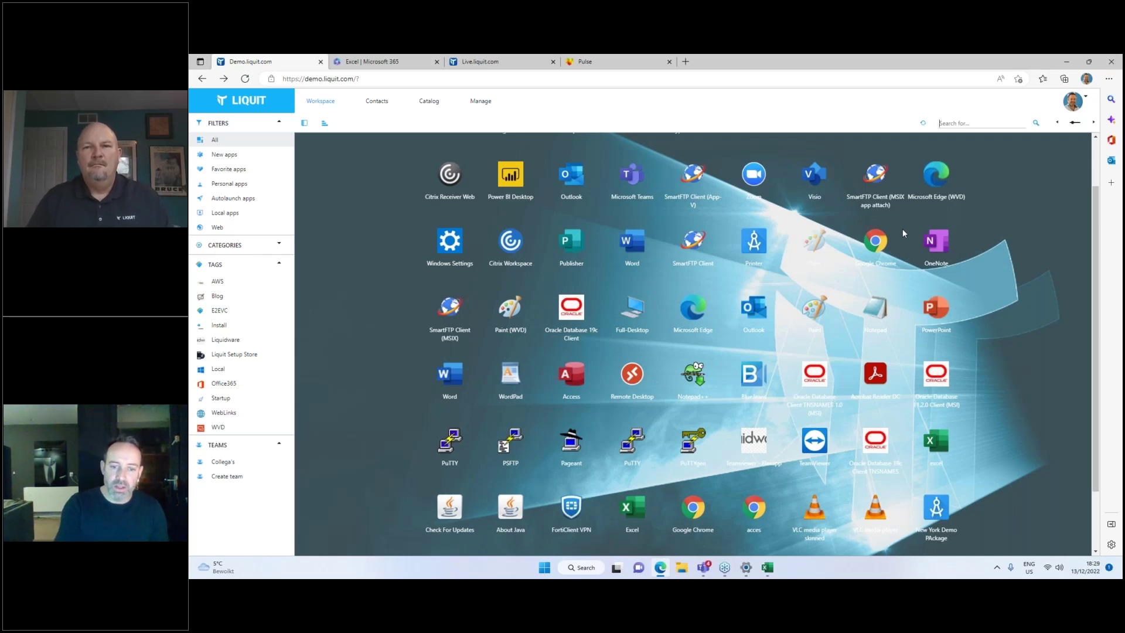
- Open the Excel package for management from its workspace shortcut and show its release actions
right_click(938, 411)
click(966, 461)
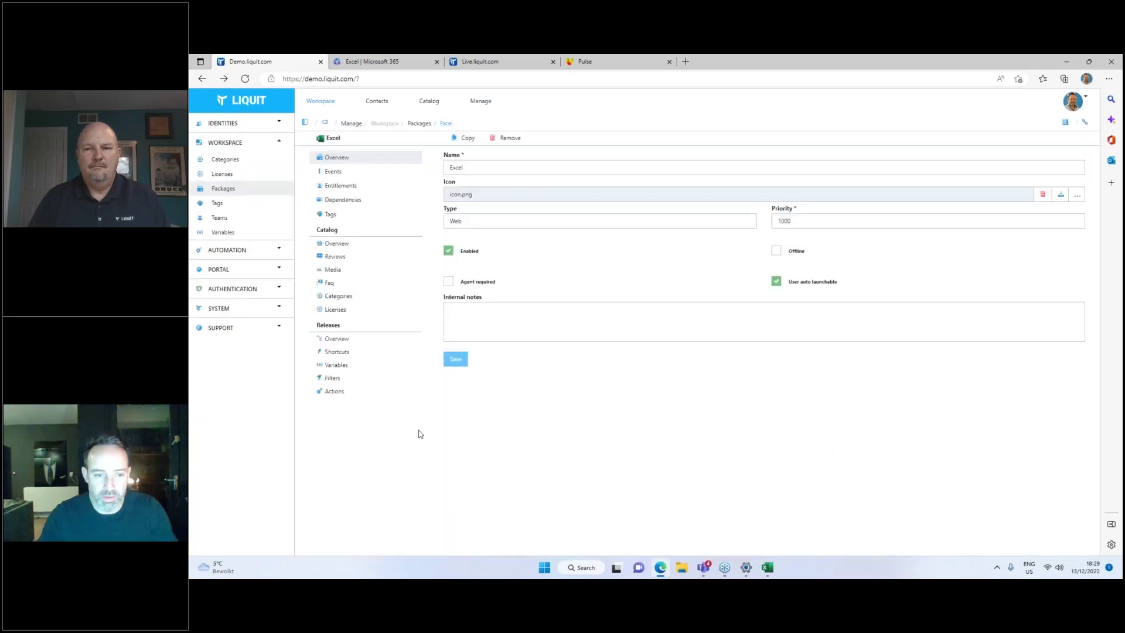
click(350, 393)
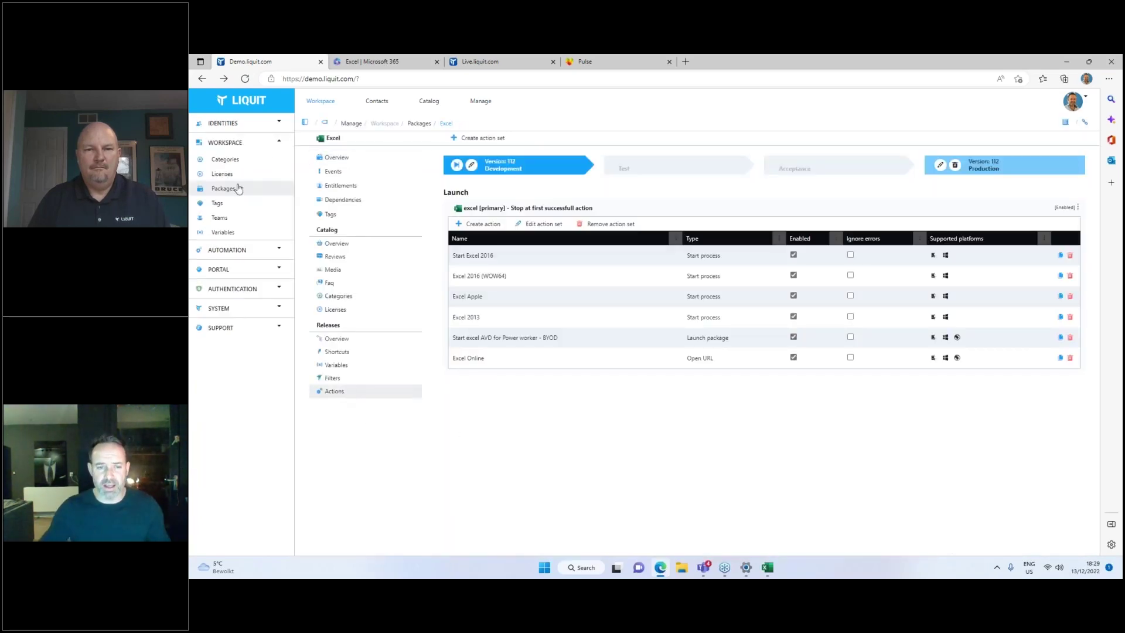
- Examine the Start Excel 2016 action's filters and process path, and close it without changes
double_click(476, 256)
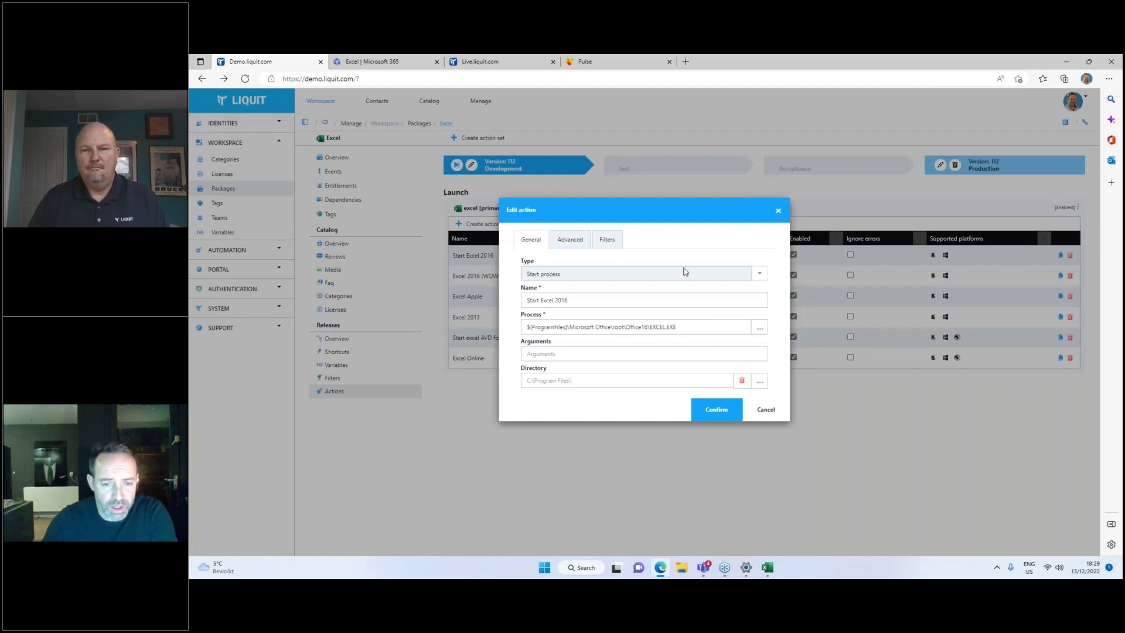
click(609, 240)
click(529, 240)
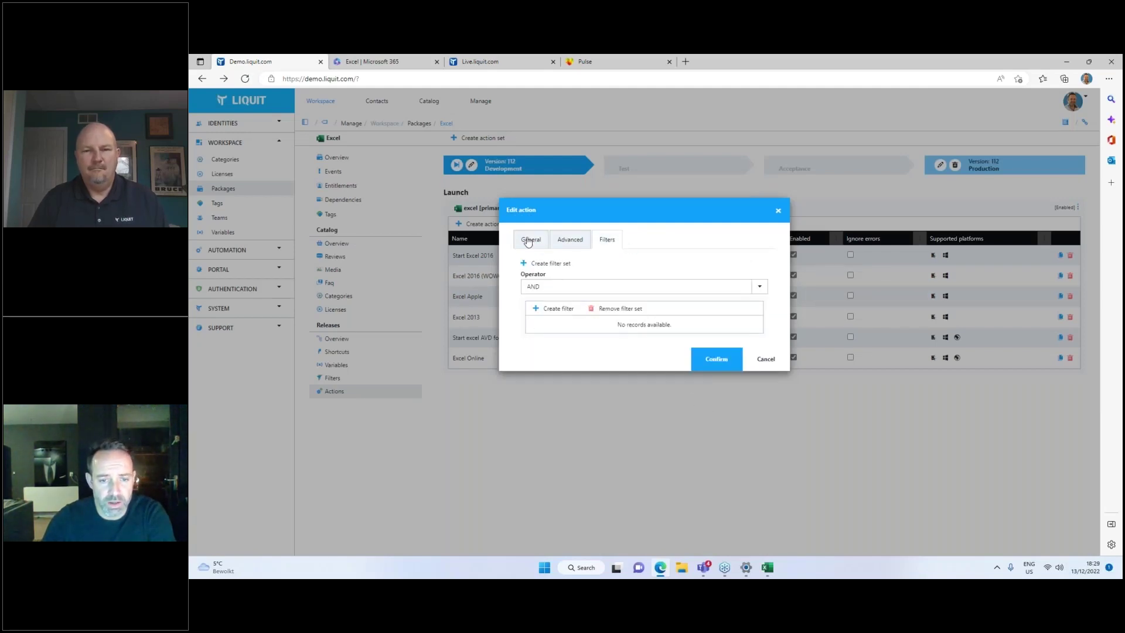
drag(677, 327, 518, 365)
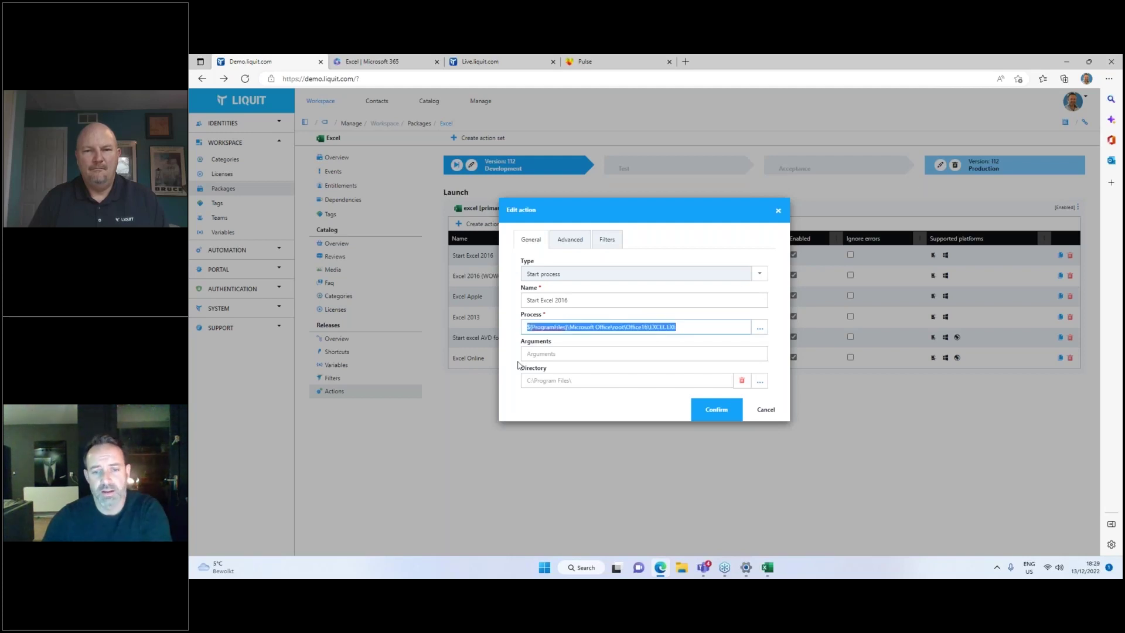
click(768, 410)
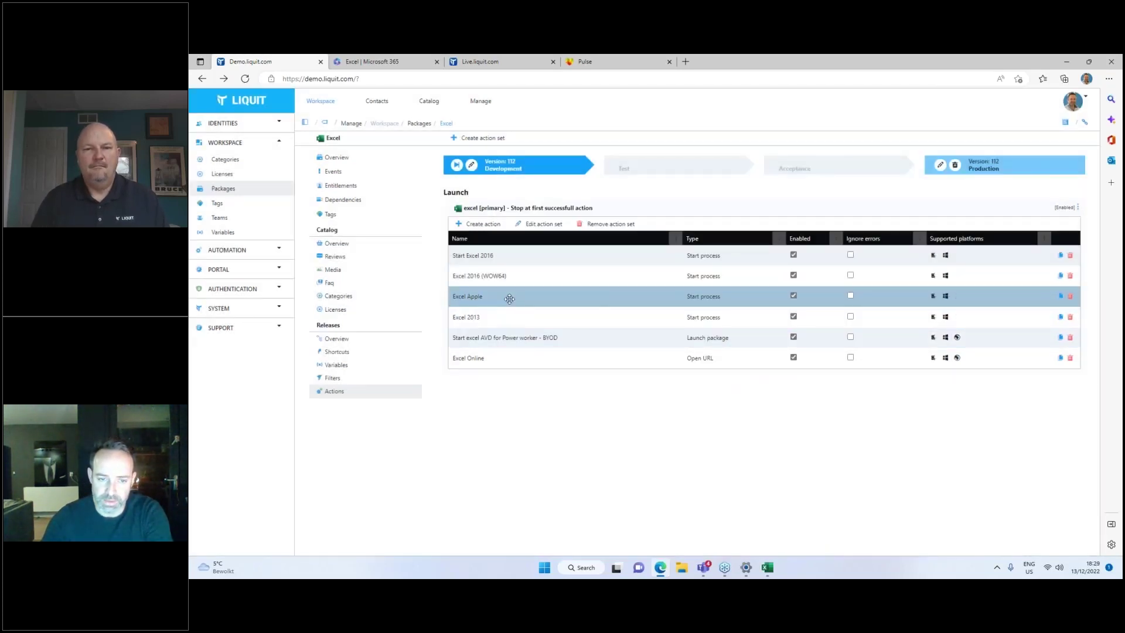
- Examine the Excel Apple action with its filters and the Excel 2013 action, closing each without changes
click(510, 296)
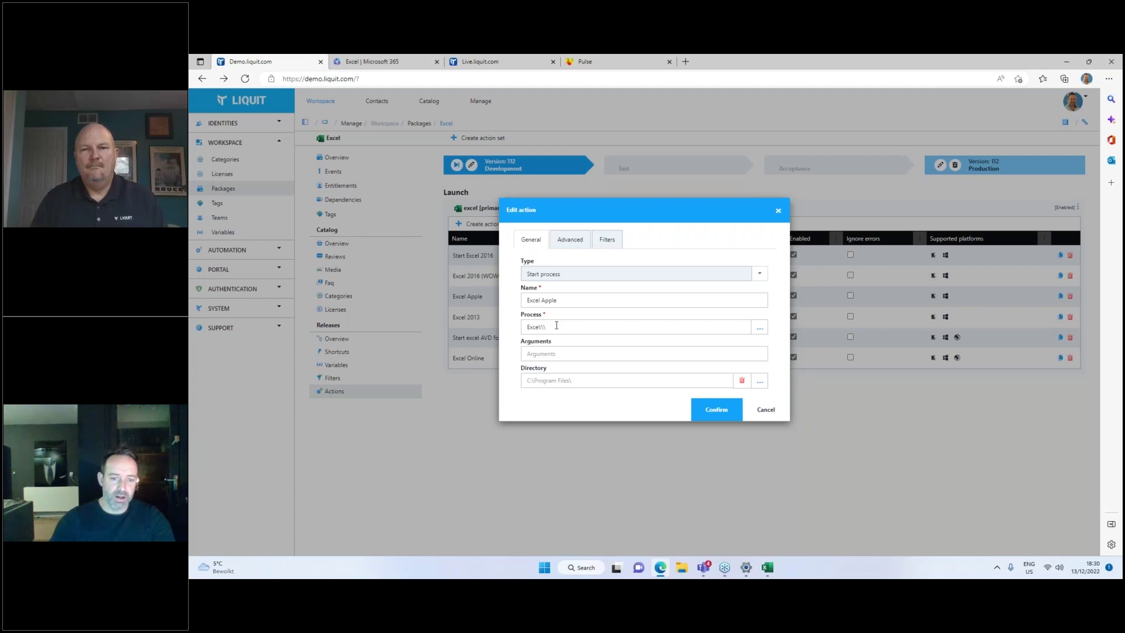
click(608, 241)
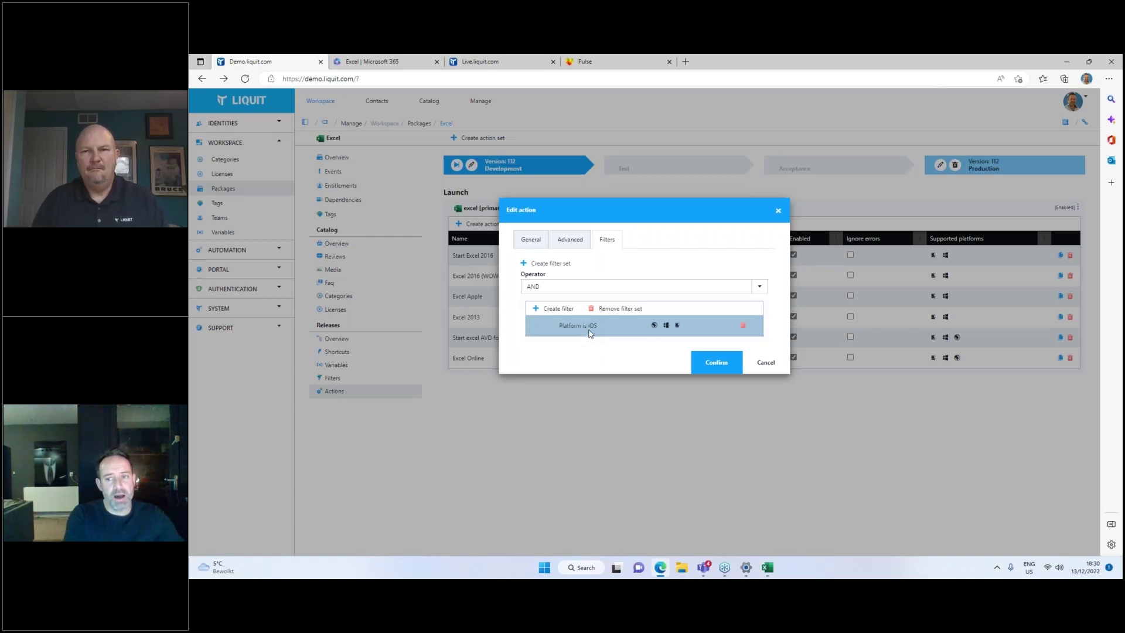
click(764, 362)
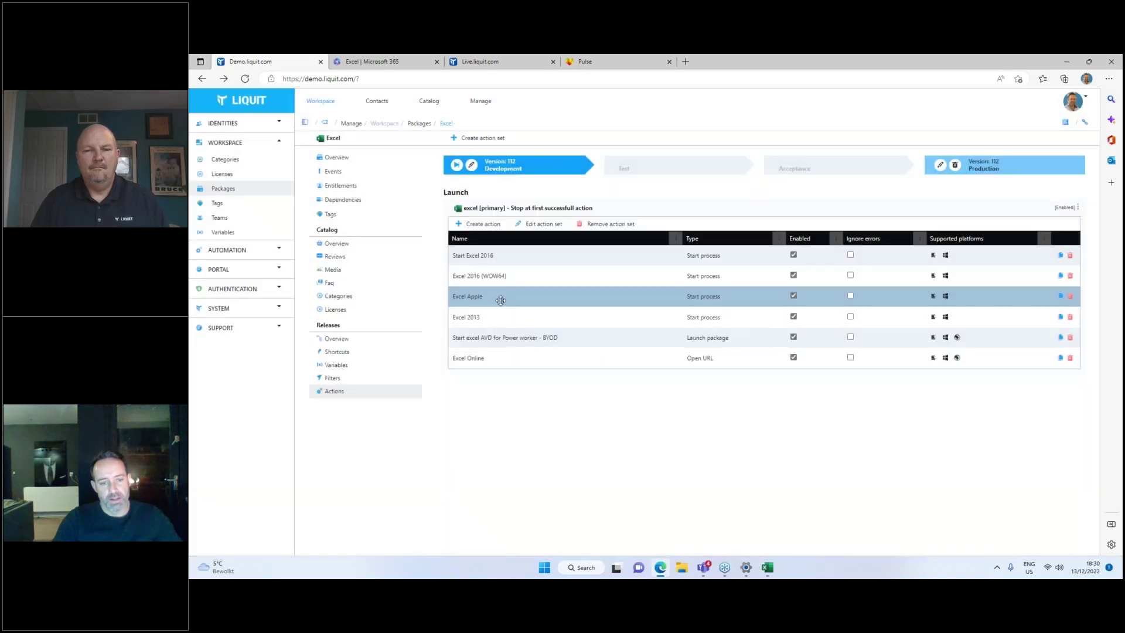
double_click(491, 316)
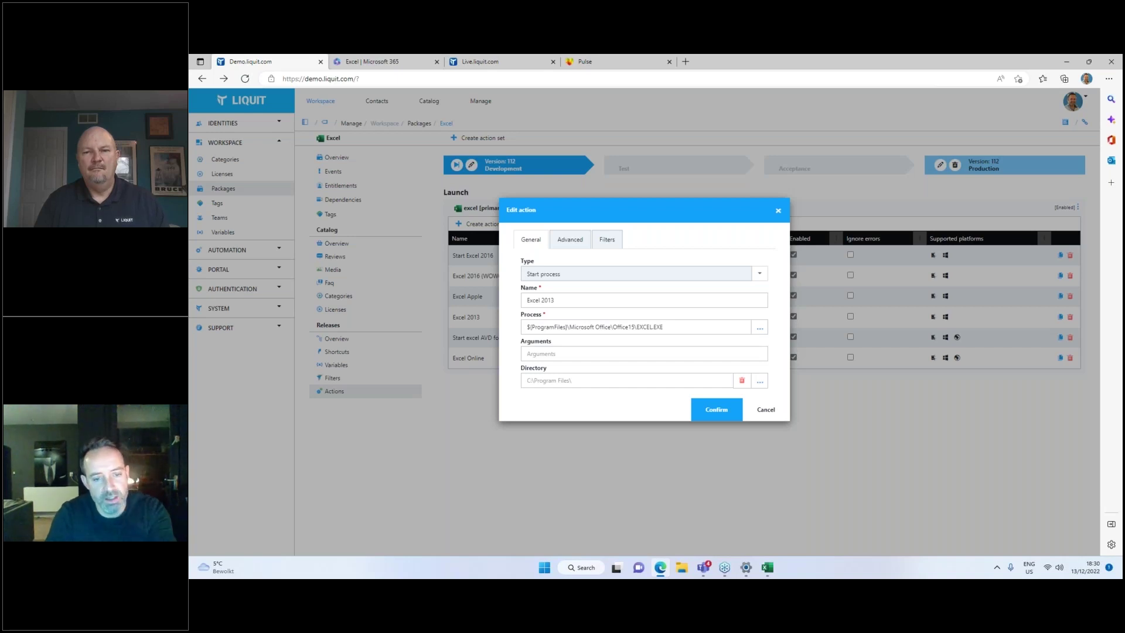
click(771, 410)
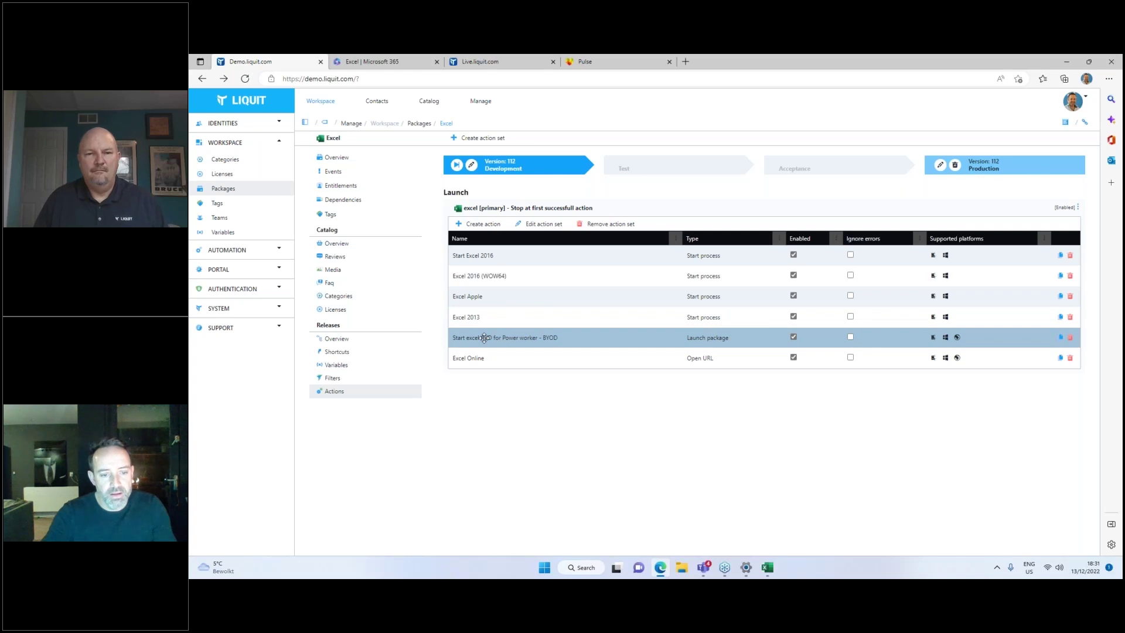
- Open the Start excel AVD for Power worker - BYOD action and review its package settings and filters
double_click(484, 338)
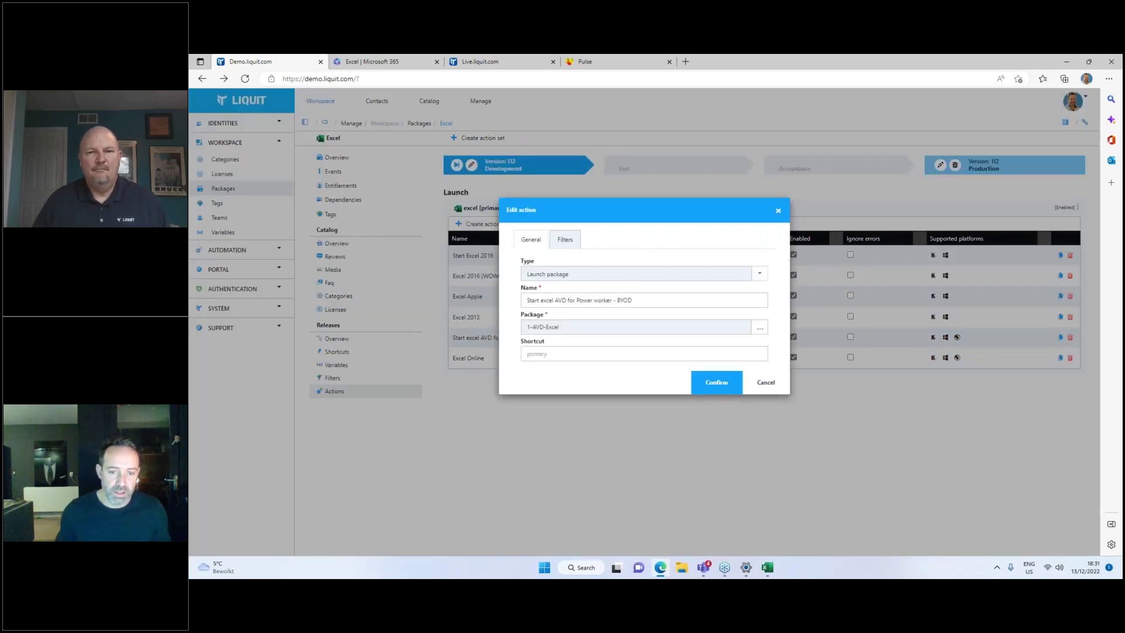
double_click(648, 298)
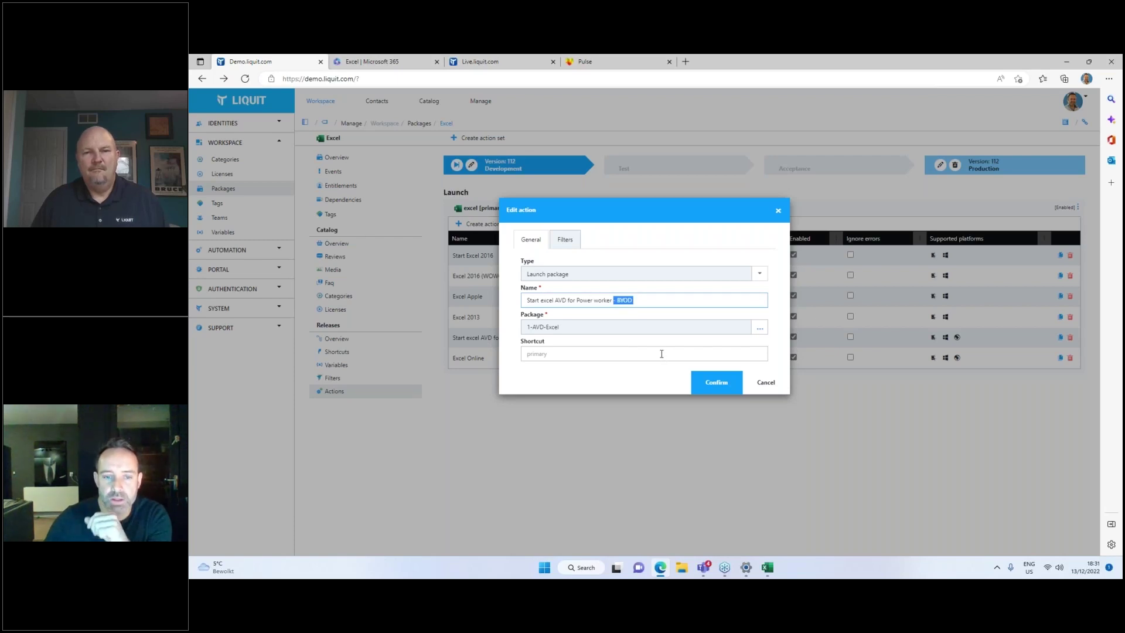
click(568, 240)
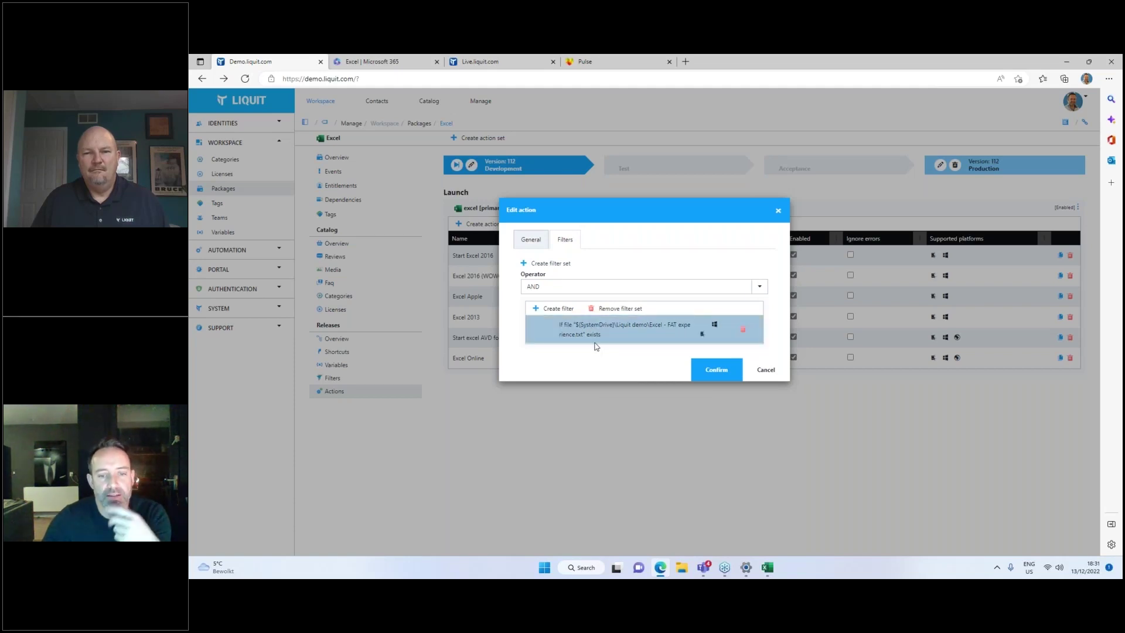
- Browse the filter types offered for a new filter, discard the filter, and close the AVD action without changes
click(560, 308)
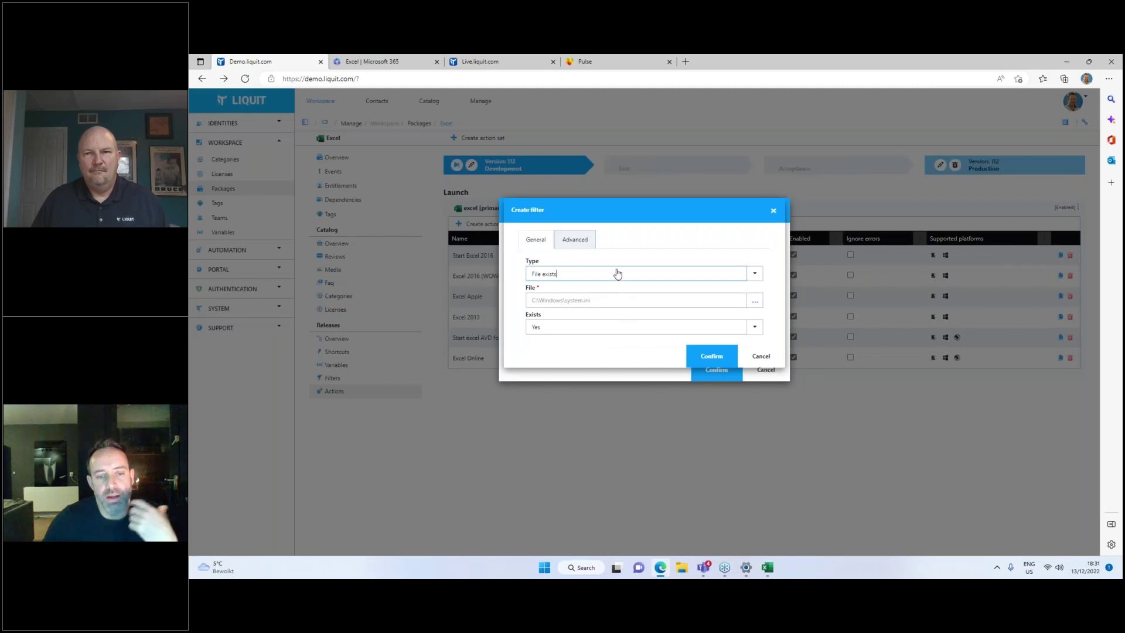
click(618, 273)
scroll(641, 343, down, 6)
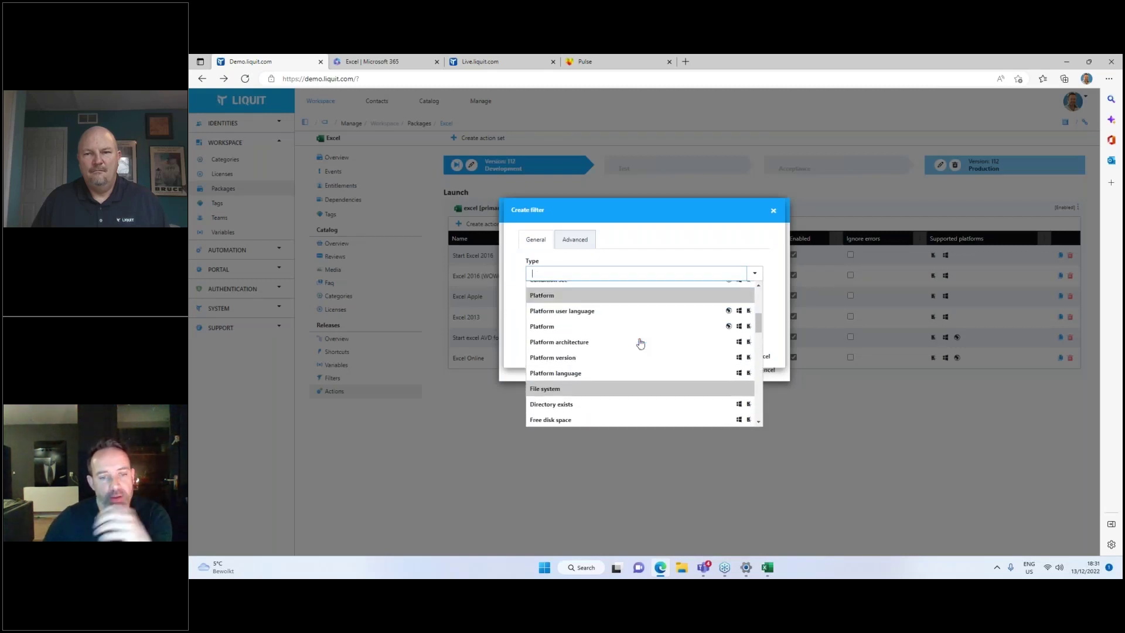
scroll(641, 344, down, 3)
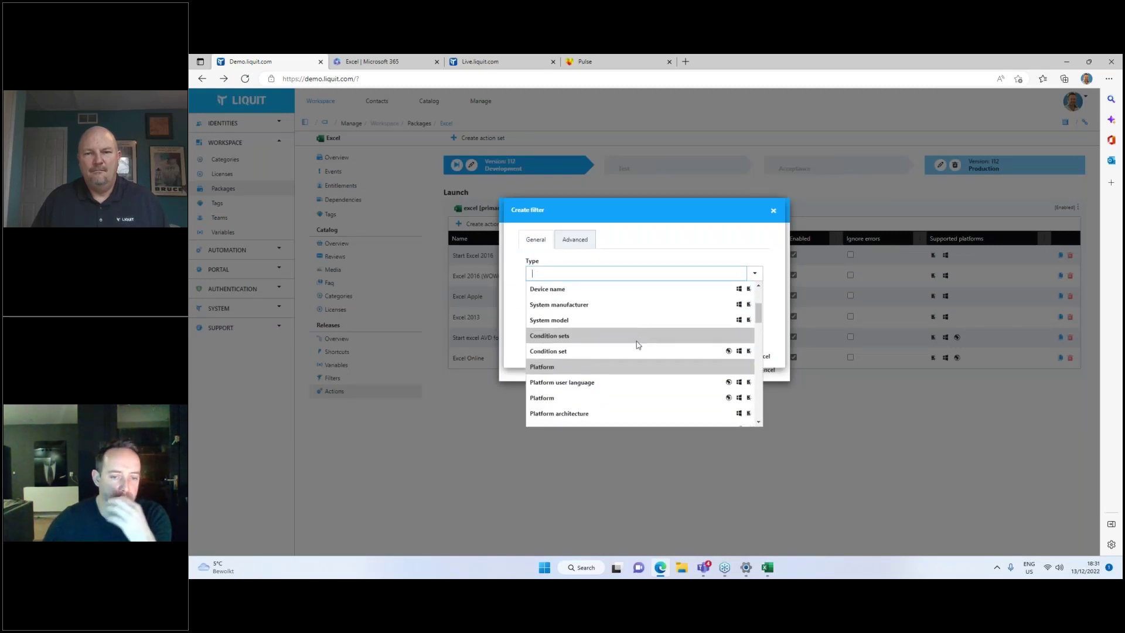
scroll(627, 354, down, 3)
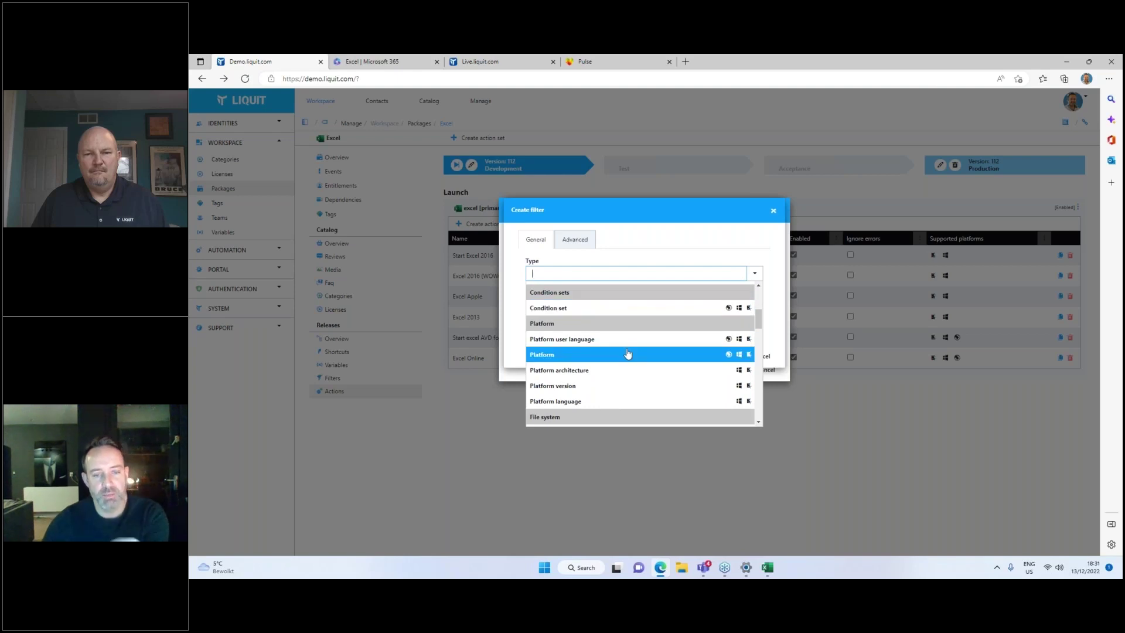
click(793, 210)
click(774, 210)
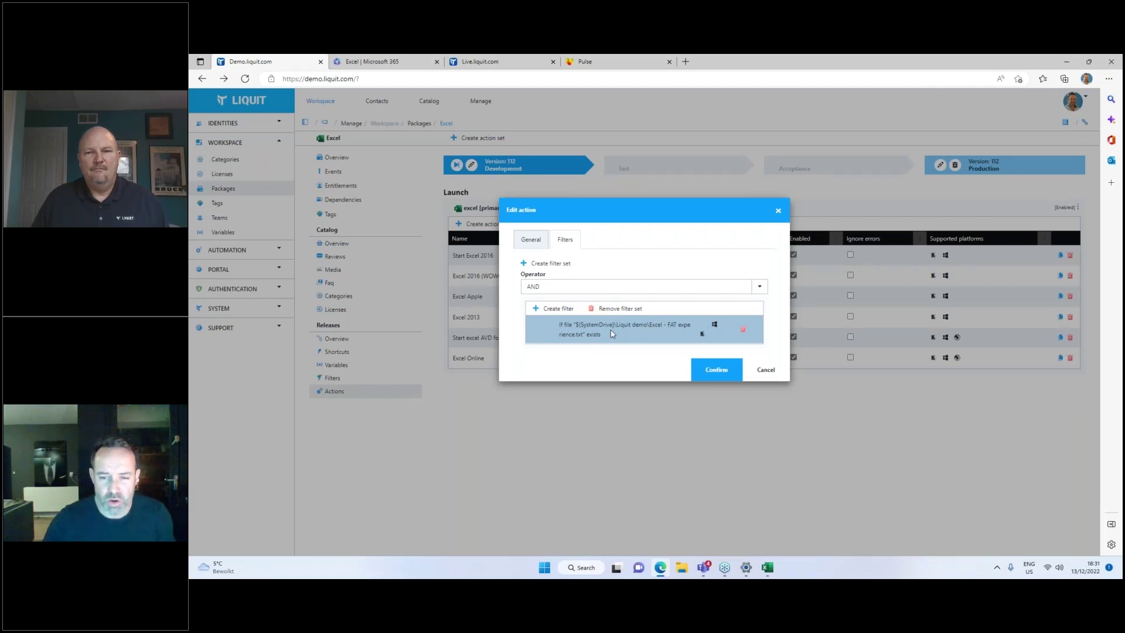
click(538, 241)
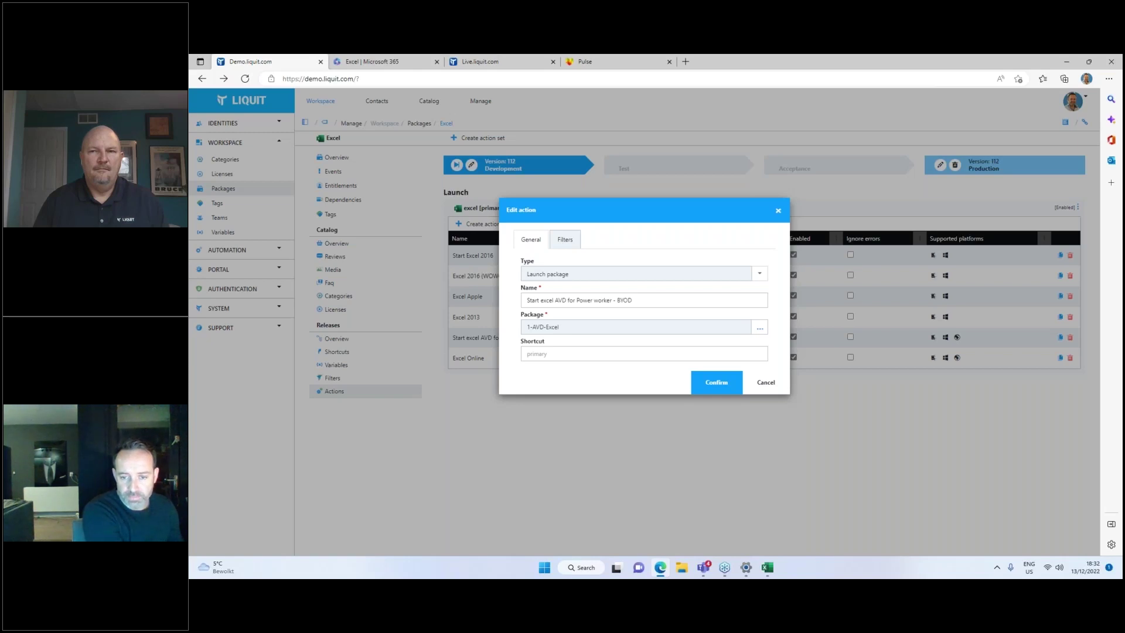
click(766, 382)
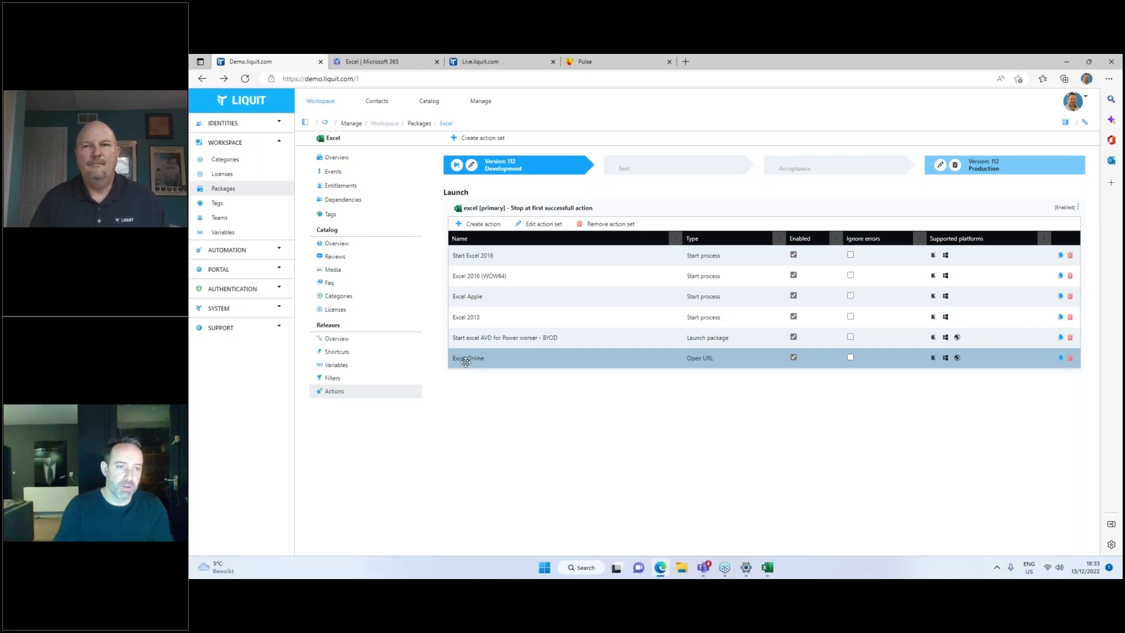
- Leave the Excel package for the workspace, view the contacts page and go back to the workspace
click(323, 101)
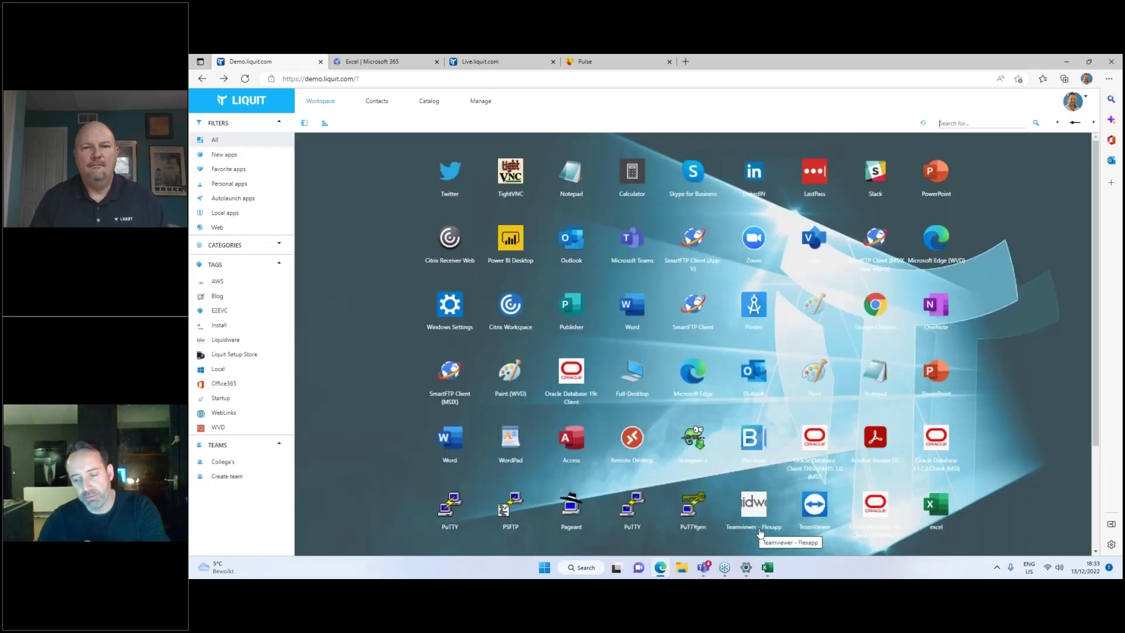
click(377, 101)
click(322, 102)
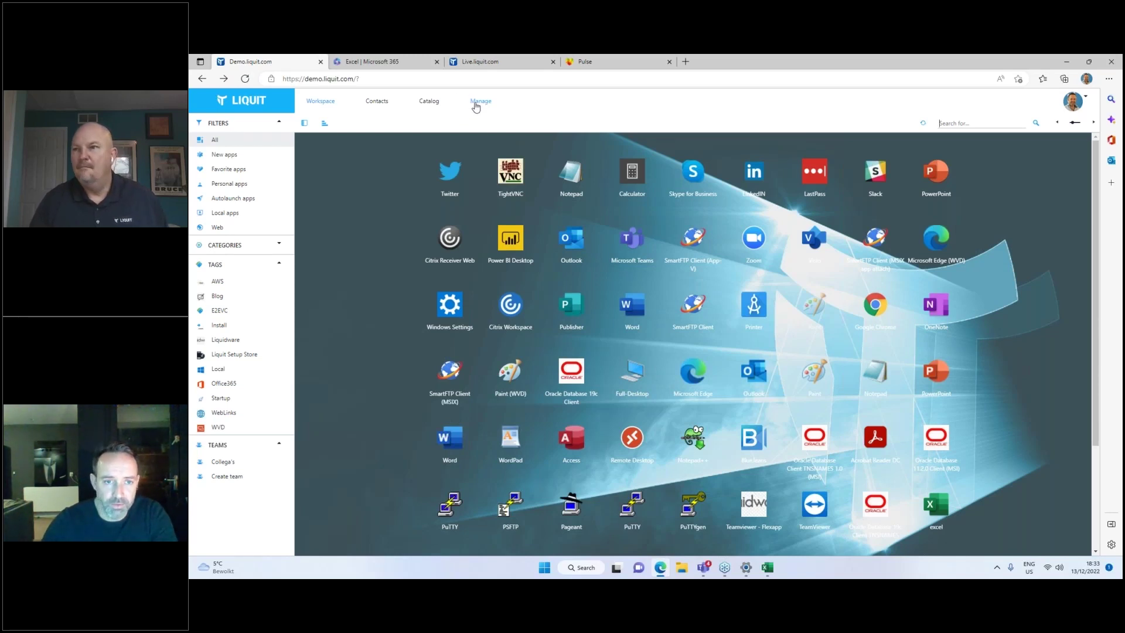
- Open the automation connectors list in the demo environment's management, and the same list on Live.liquit.com
click(475, 105)
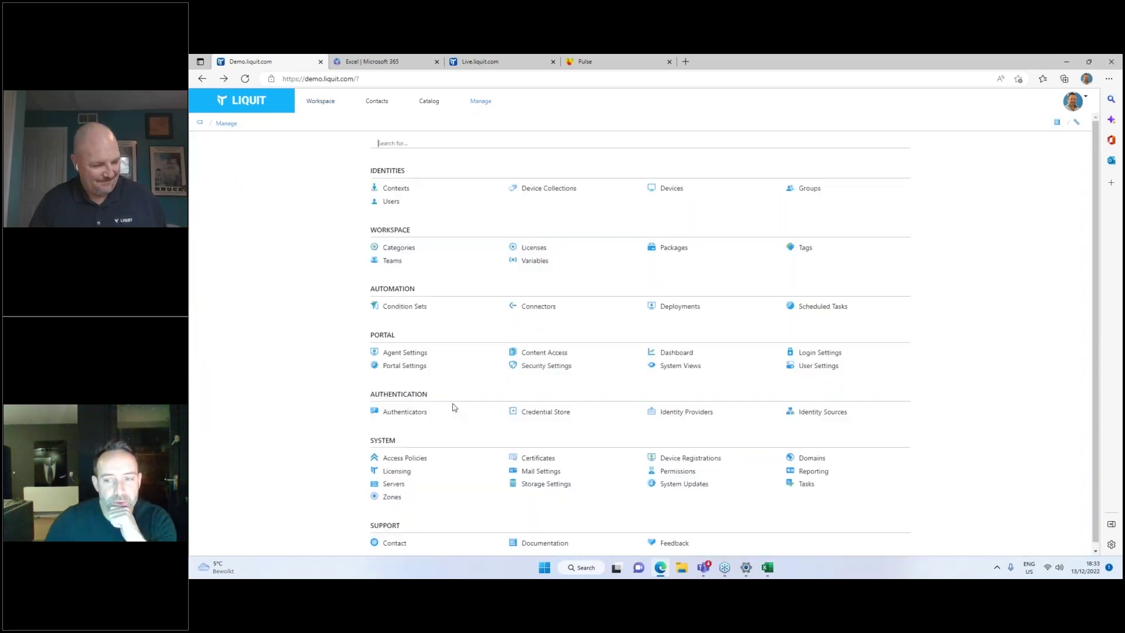
click(554, 310)
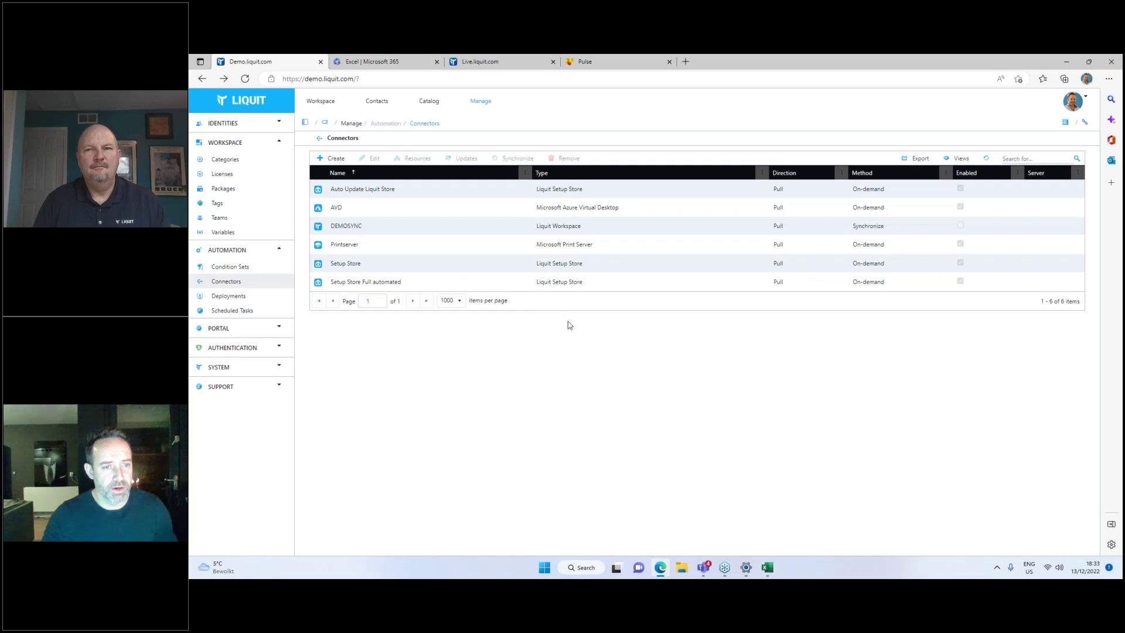
click(486, 61)
click(546, 307)
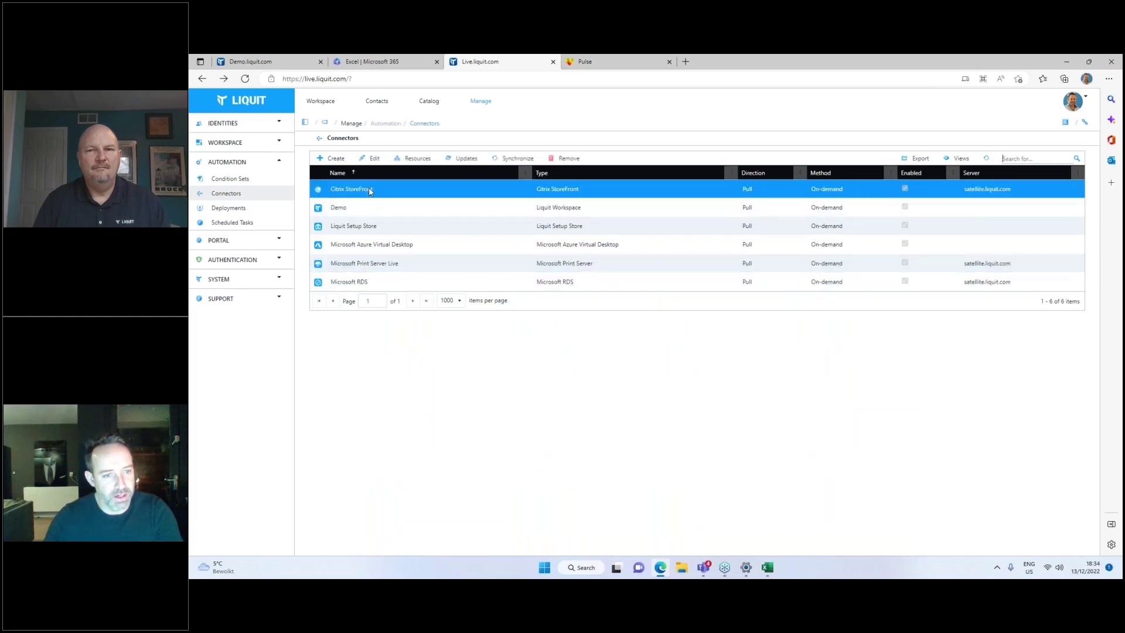
- Compare the Citrix StoreFront, Microsoft RDS and Microsoft Azure Virtual Desktop connectors, checking the demo environment before returning to Live.liquit.com
click(368, 245)
click(355, 287)
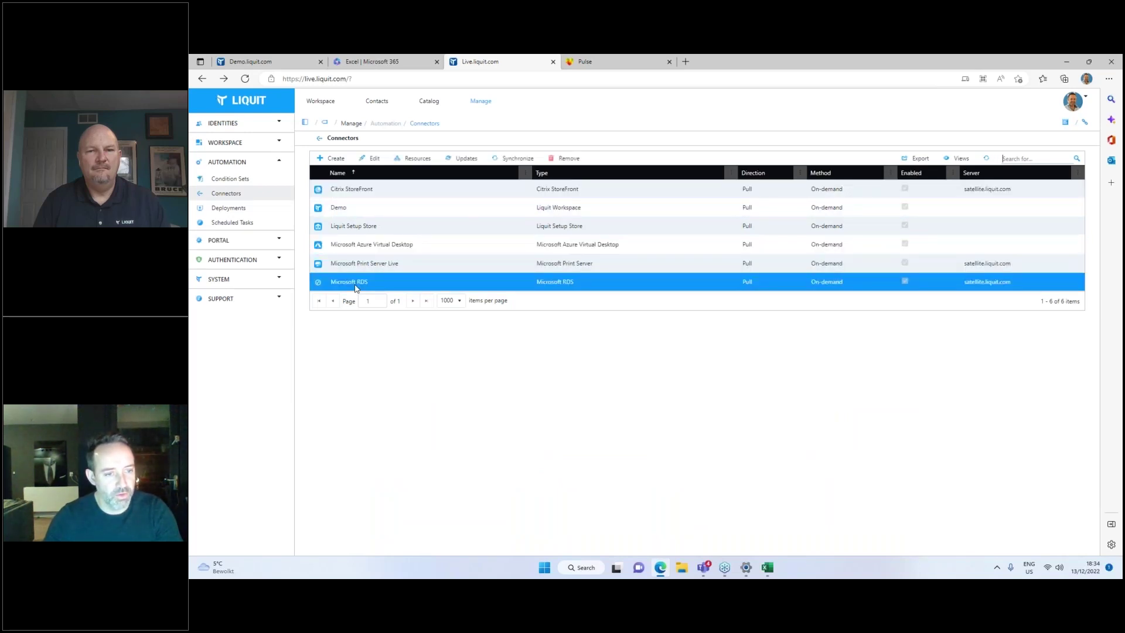
click(364, 188)
click(365, 285)
click(360, 245)
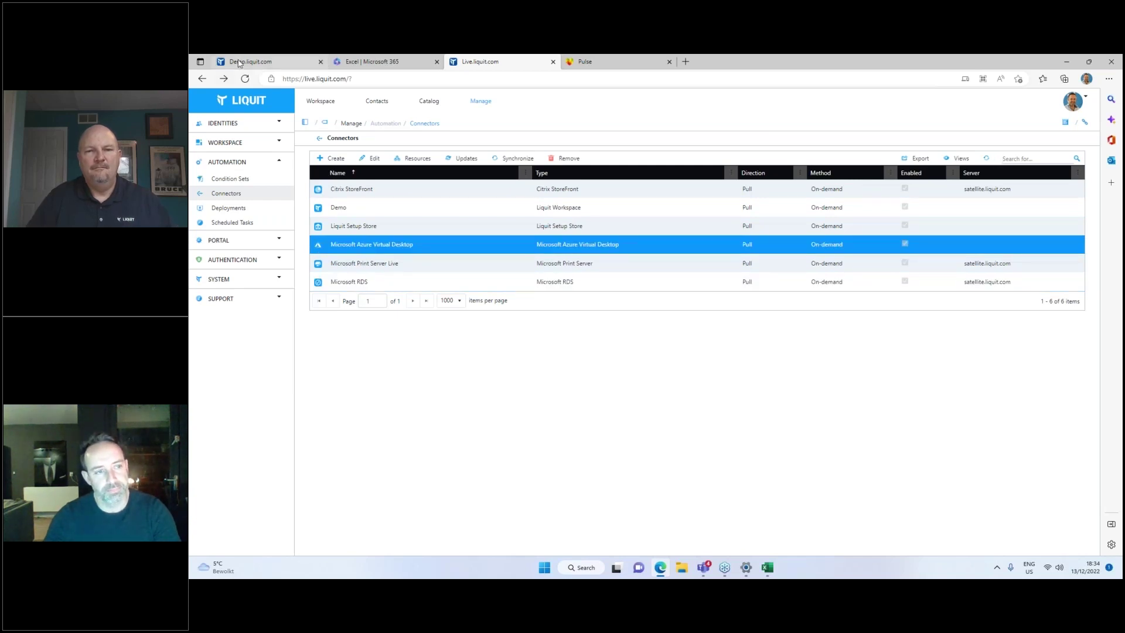
click(257, 61)
click(490, 61)
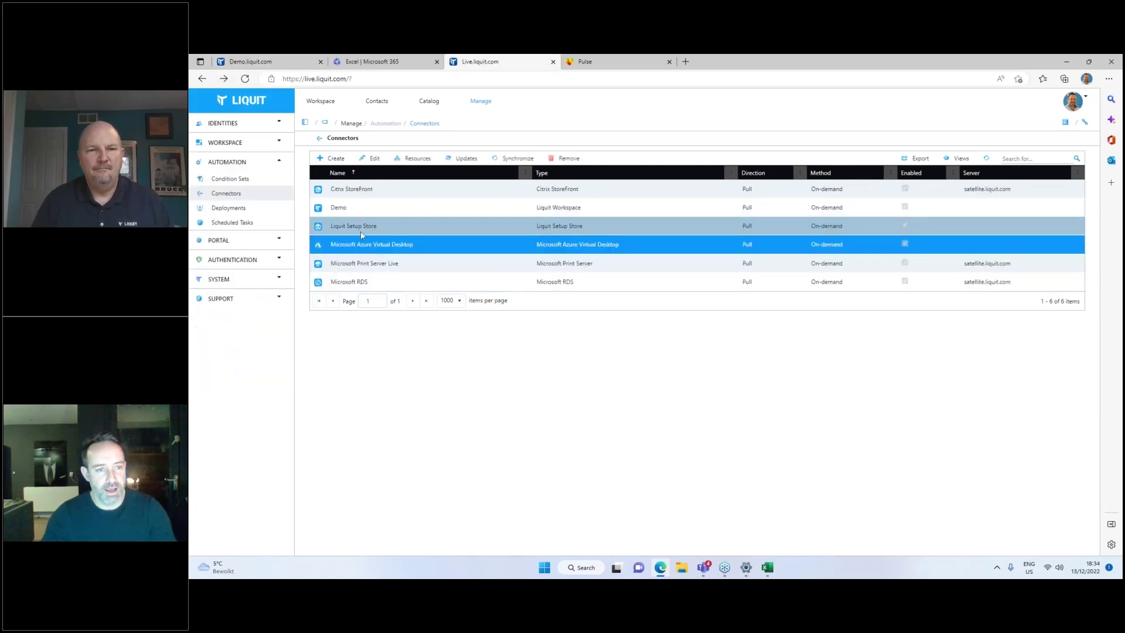
- Open the Citrix StoreFront connector's resources and select all of them from Calculator through WordPad
double_click(355, 191)
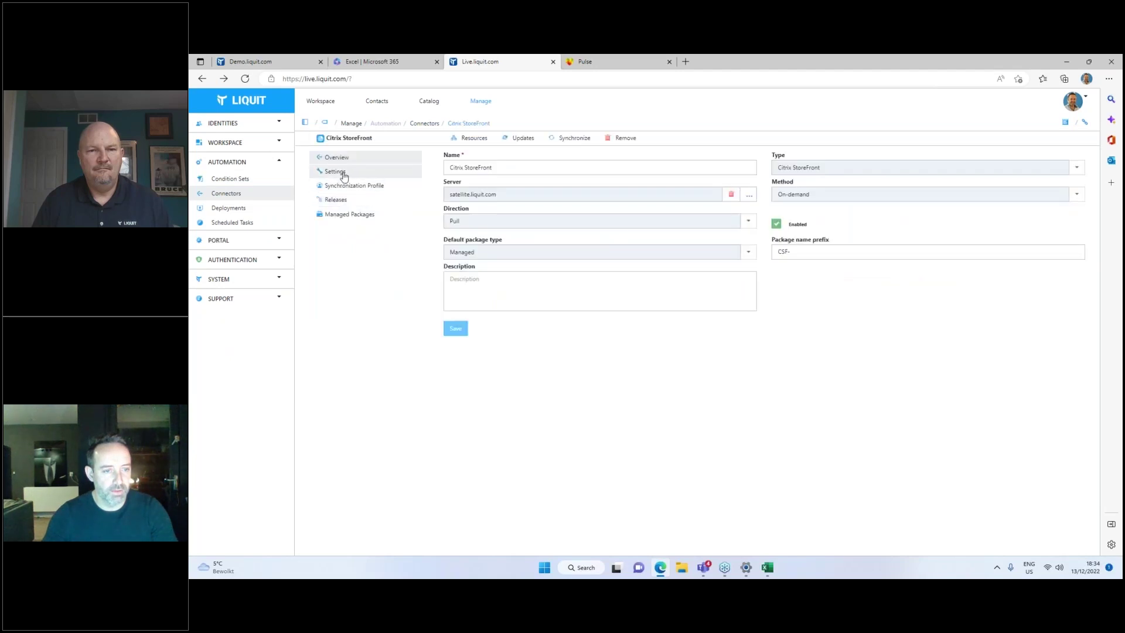
click(466, 140)
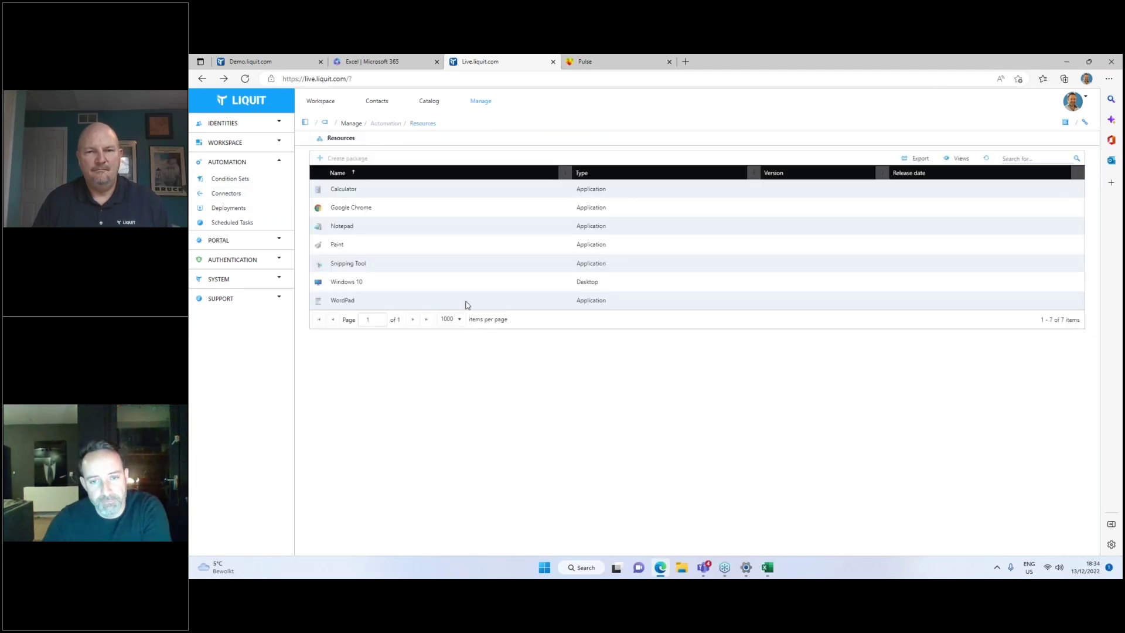
click(422, 190)
shift+click(381, 296)
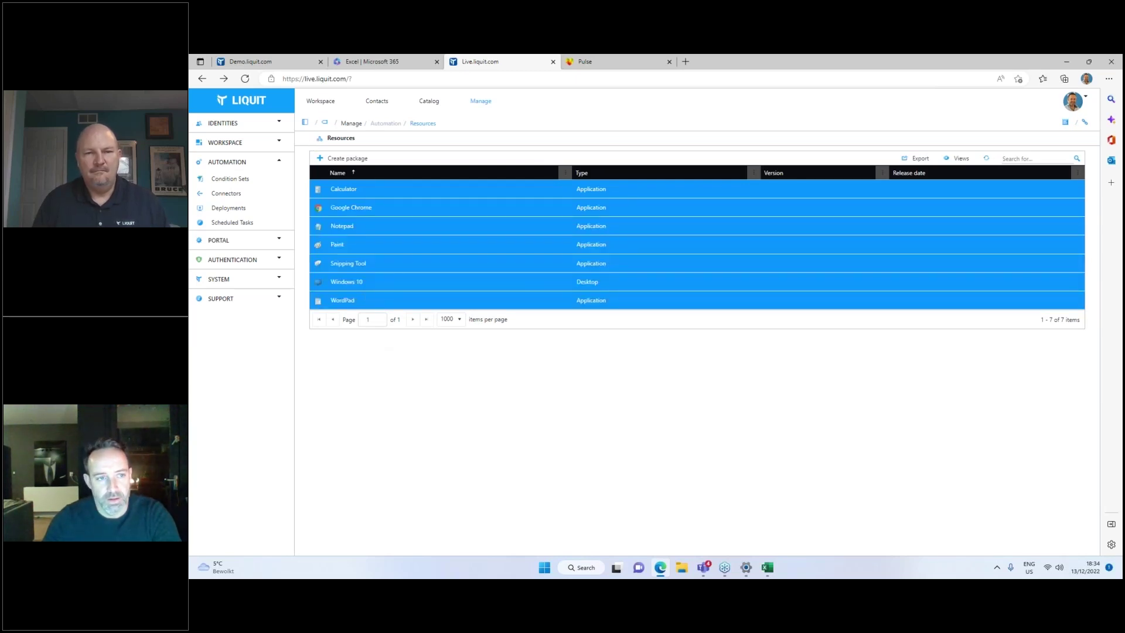
- Return Live.liquit.com to its workspace and open the AVD connector's managed packages in the demo environment
click(322, 102)
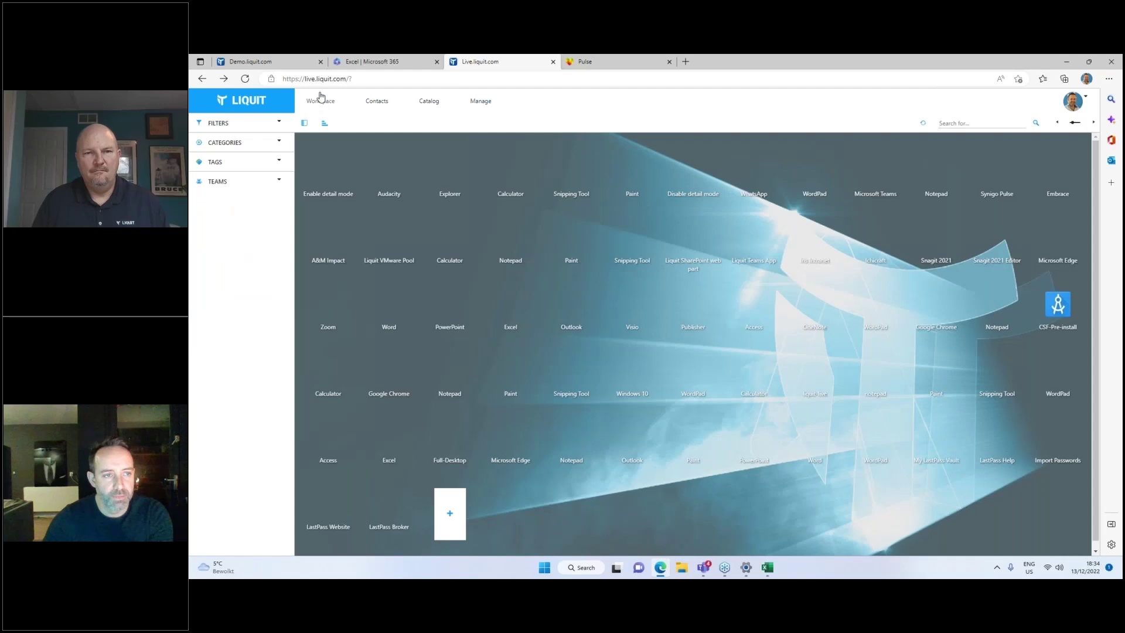
click(295, 58)
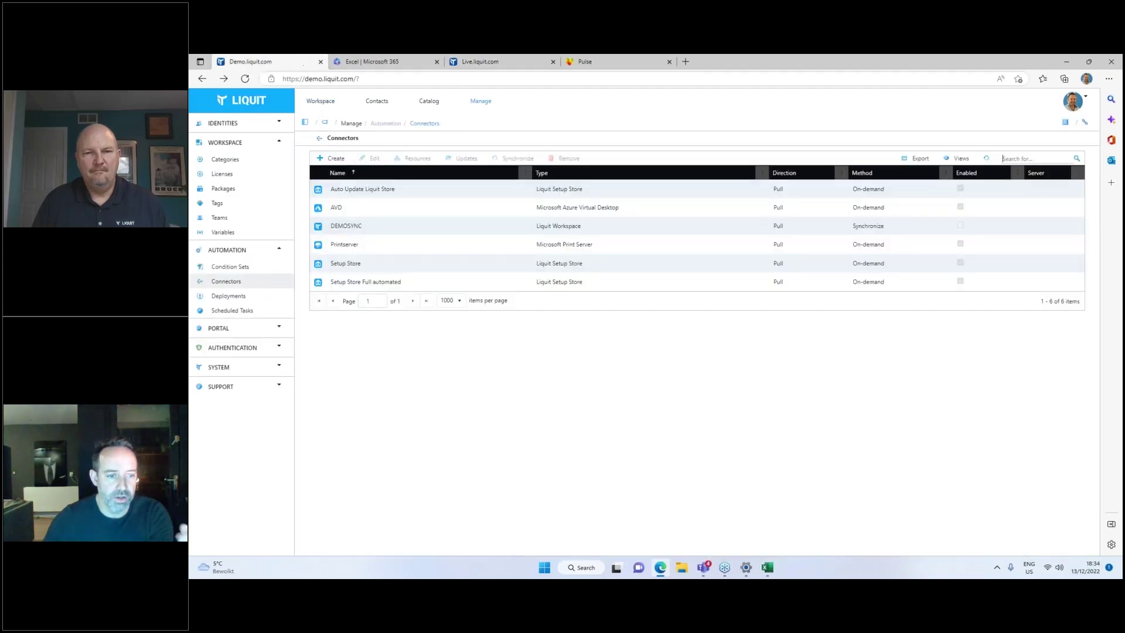
double_click(351, 207)
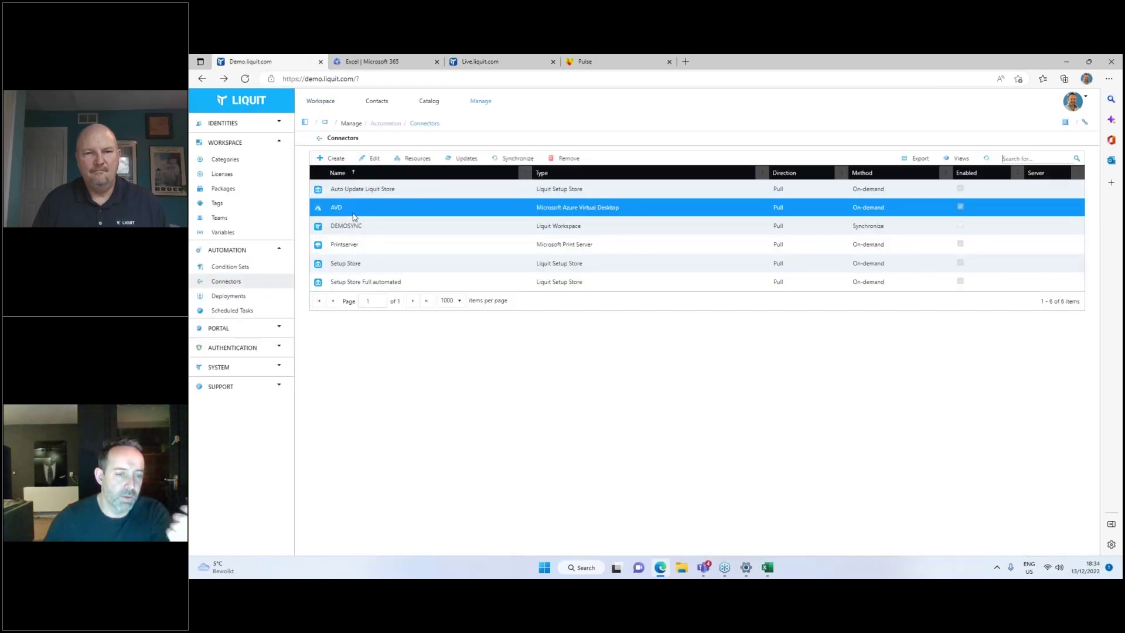
click(350, 214)
click(480, 191)
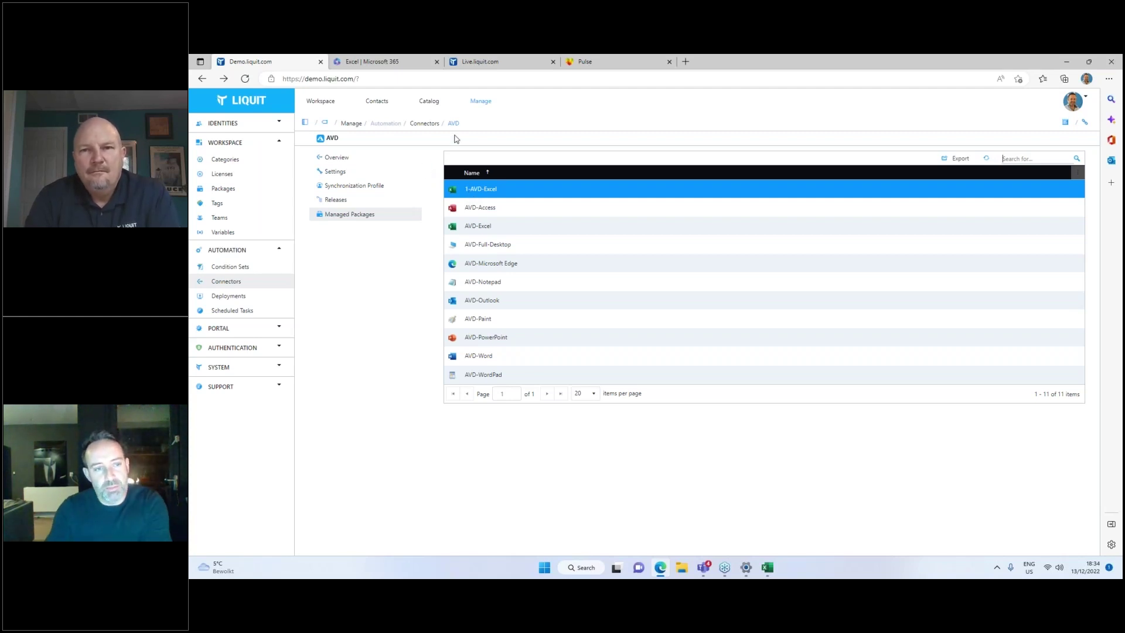
- Open the automation deployments list and point out the AVD, AWS, Citrix and Thin Client deployments
click(474, 99)
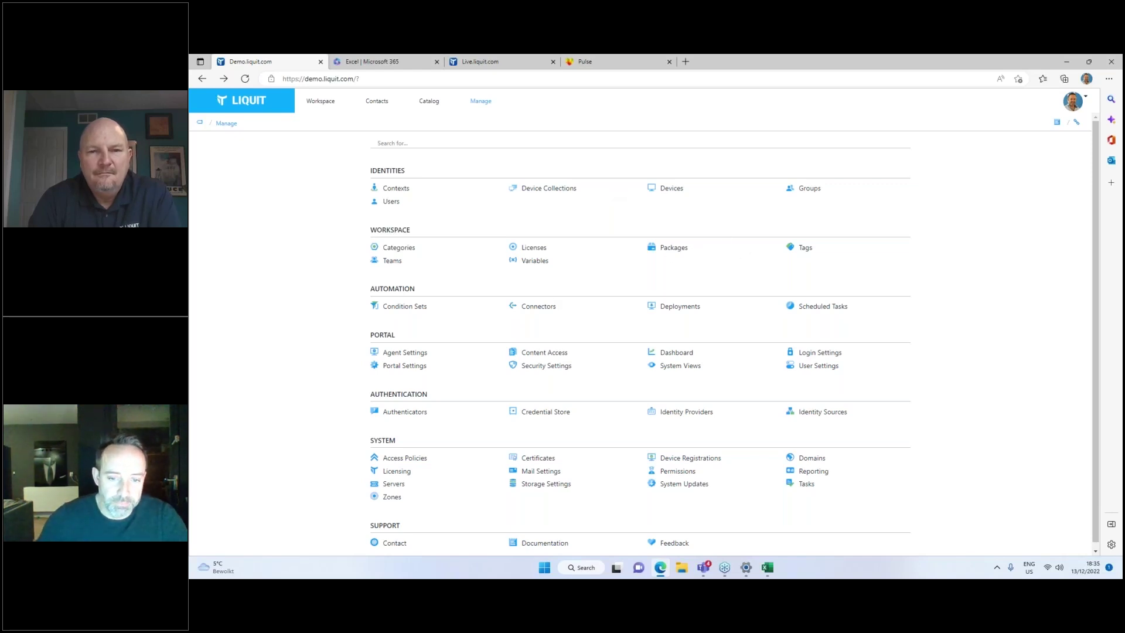
click(680, 306)
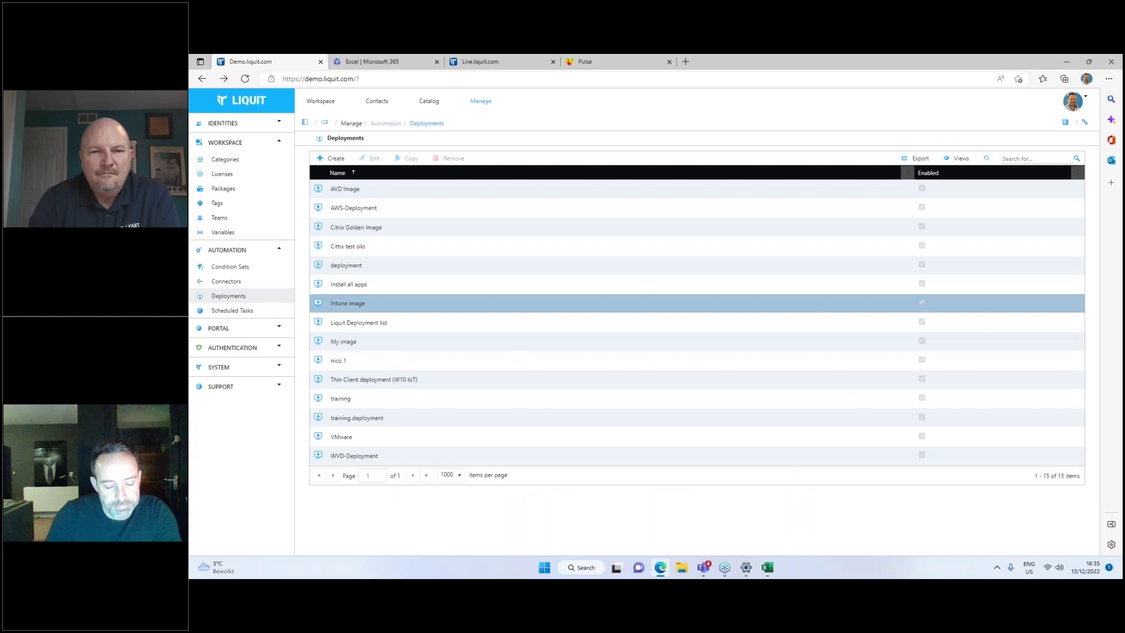
click(351, 189)
click(356, 228)
click(349, 246)
click(347, 228)
click(346, 247)
click(349, 209)
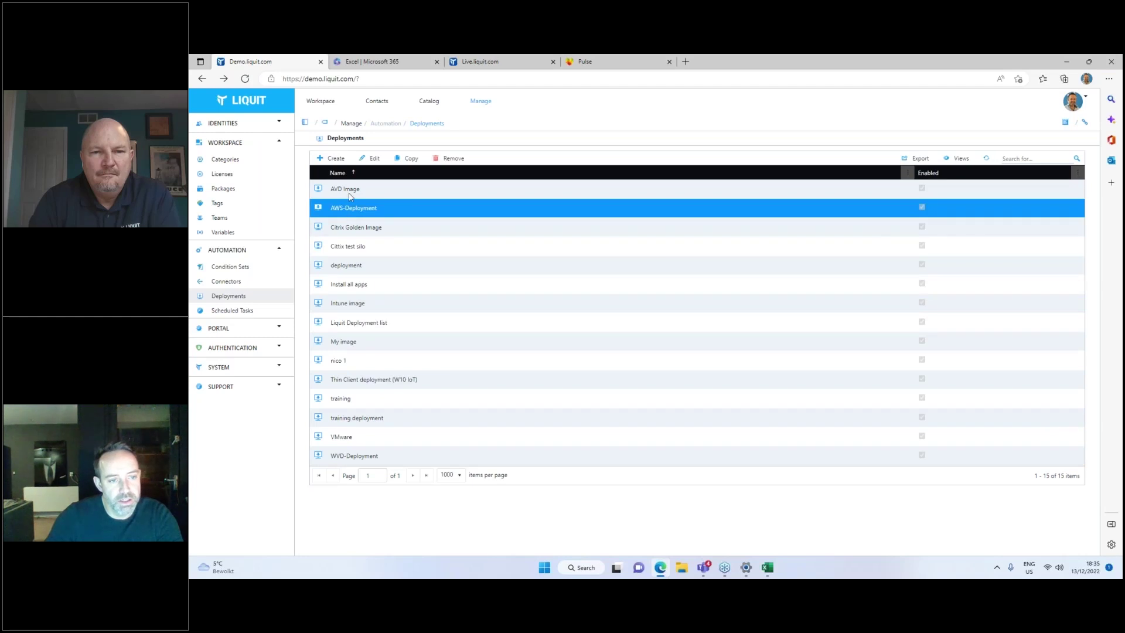
click(349, 189)
click(351, 379)
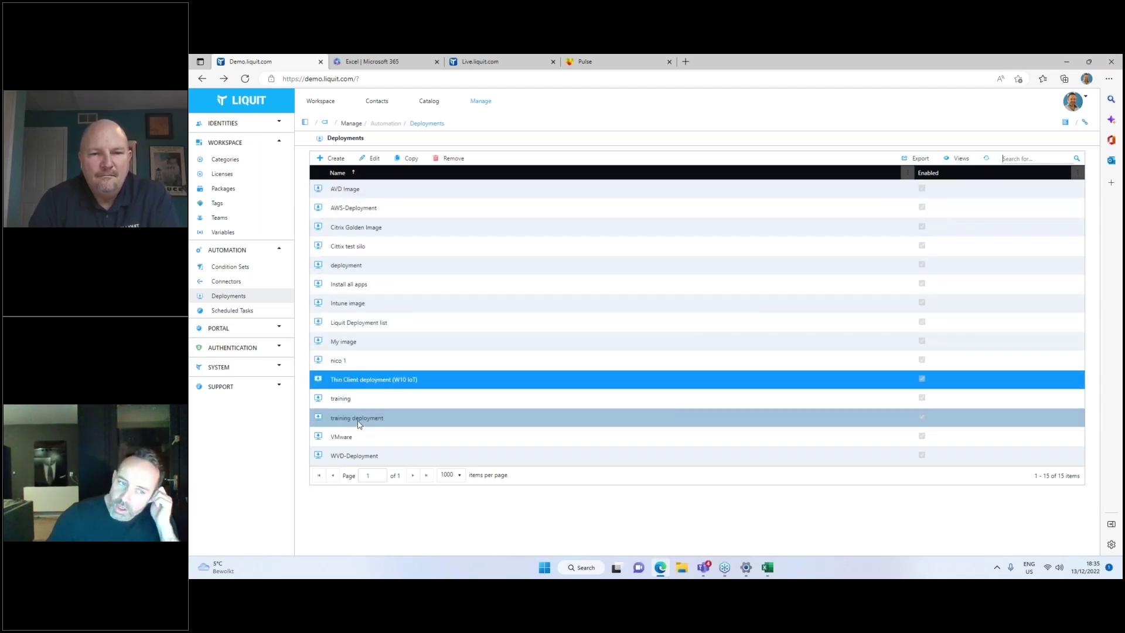
- Open the My image deployment and view its assignments
click(348, 346)
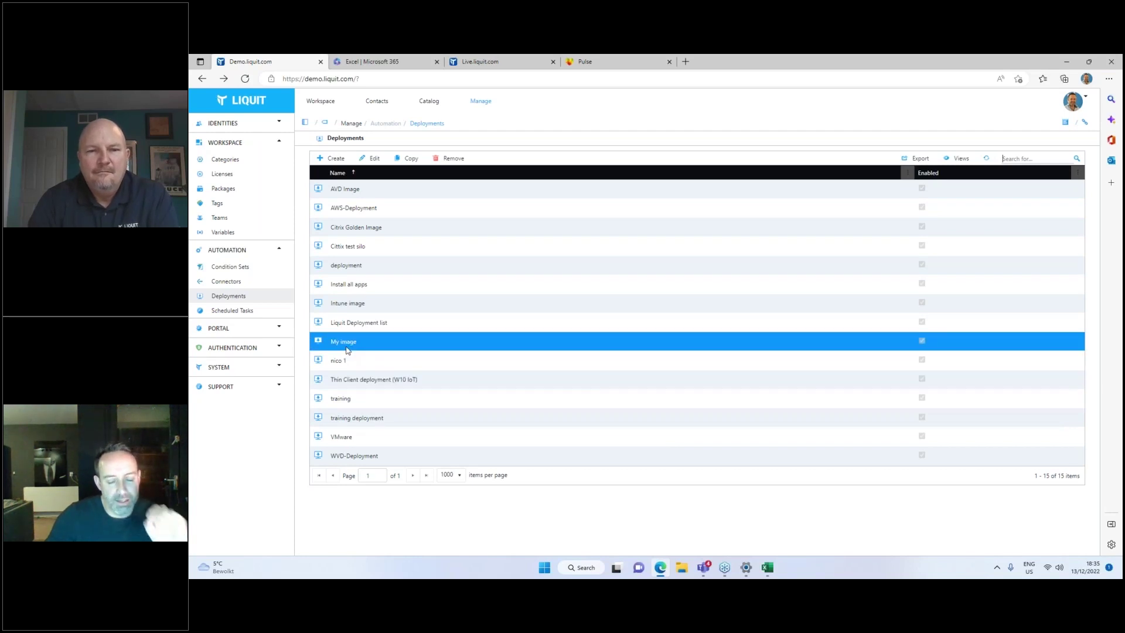
double_click(347, 350)
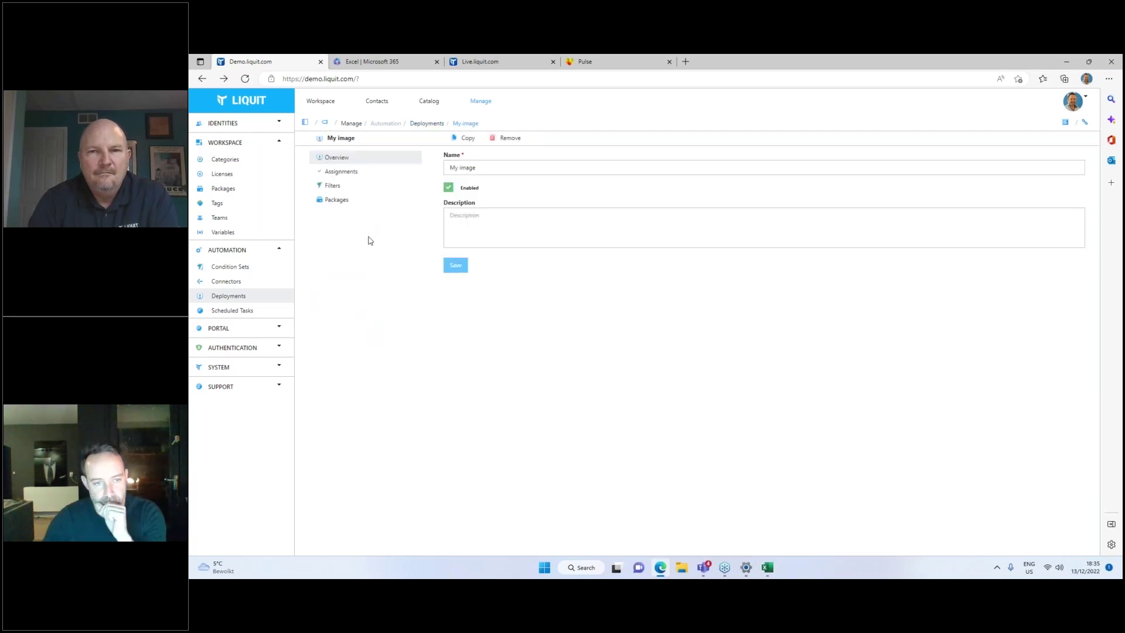
click(341, 171)
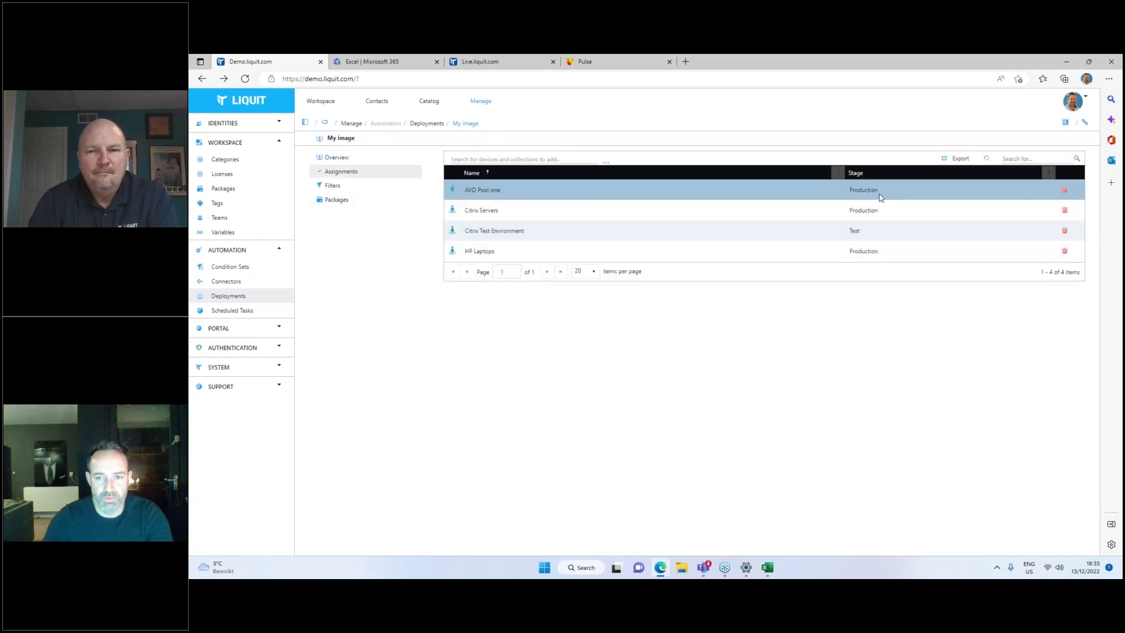
- Check the stages of the Citrix Servers, Citrix Test Environment and HP Laptops assignments without changing them, and view the deployment's packages
double_click(469, 218)
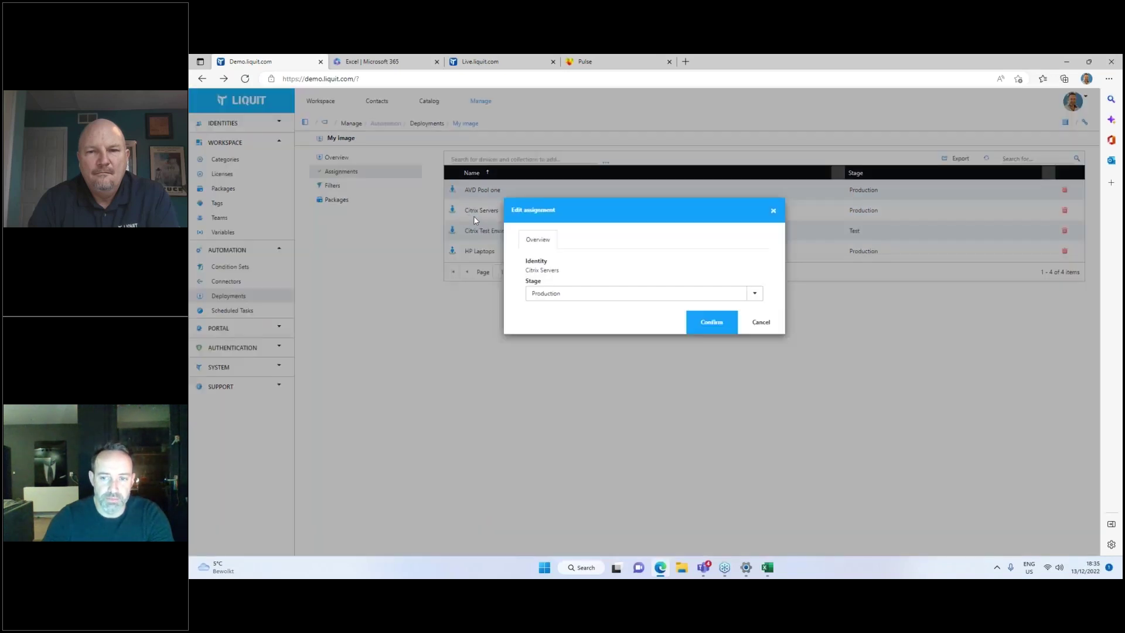
click(752, 324)
double_click(764, 241)
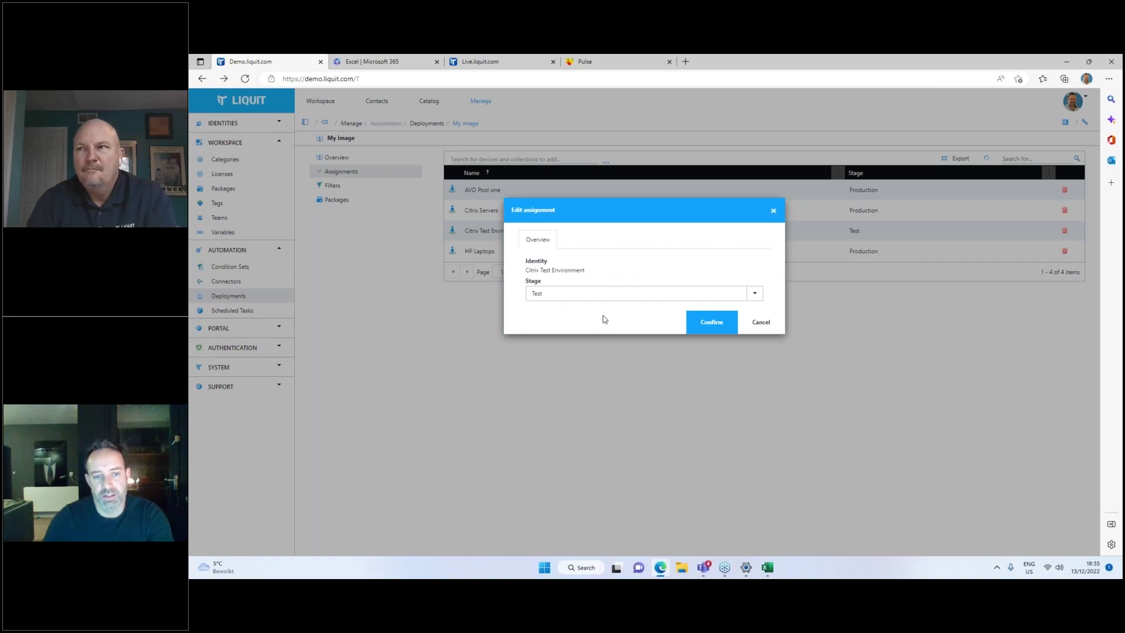
click(760, 321)
double_click(463, 250)
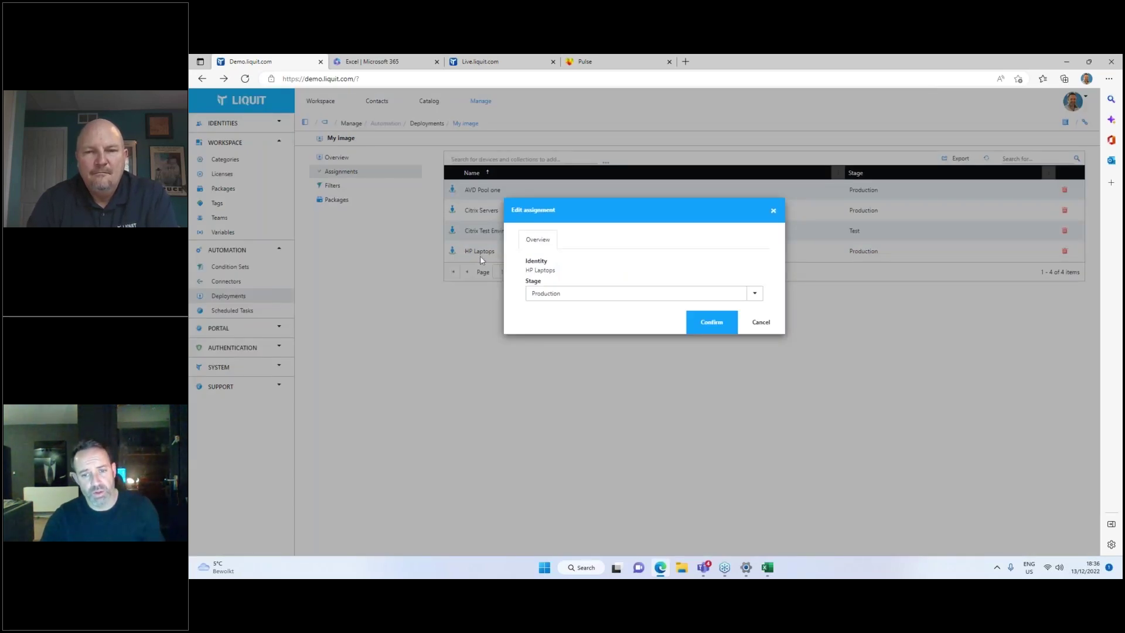
click(761, 322)
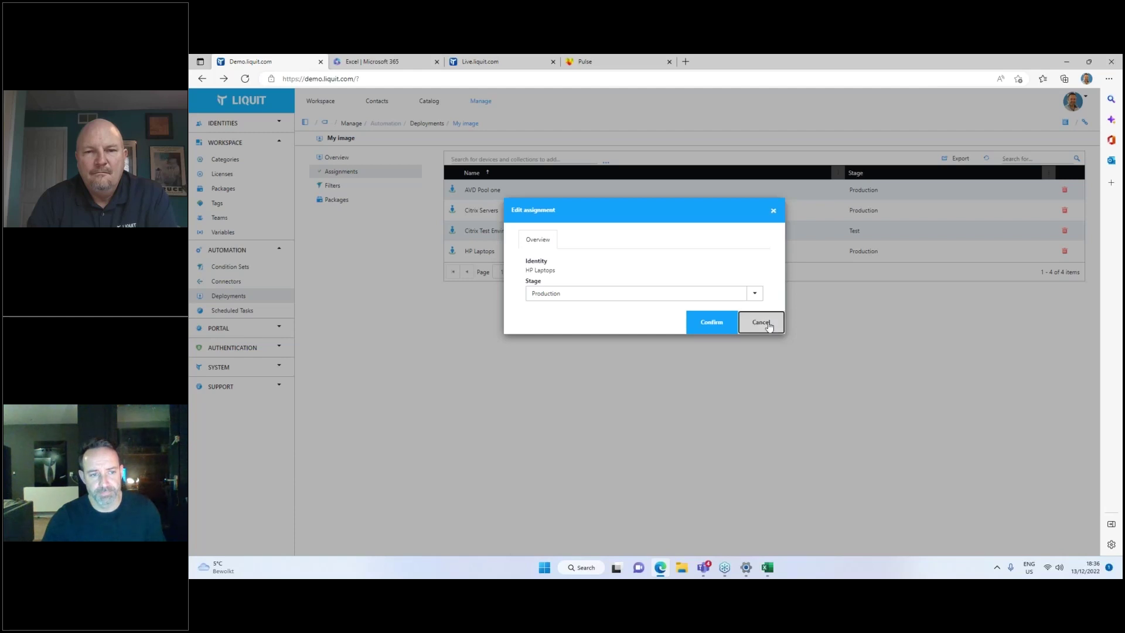
click(335, 199)
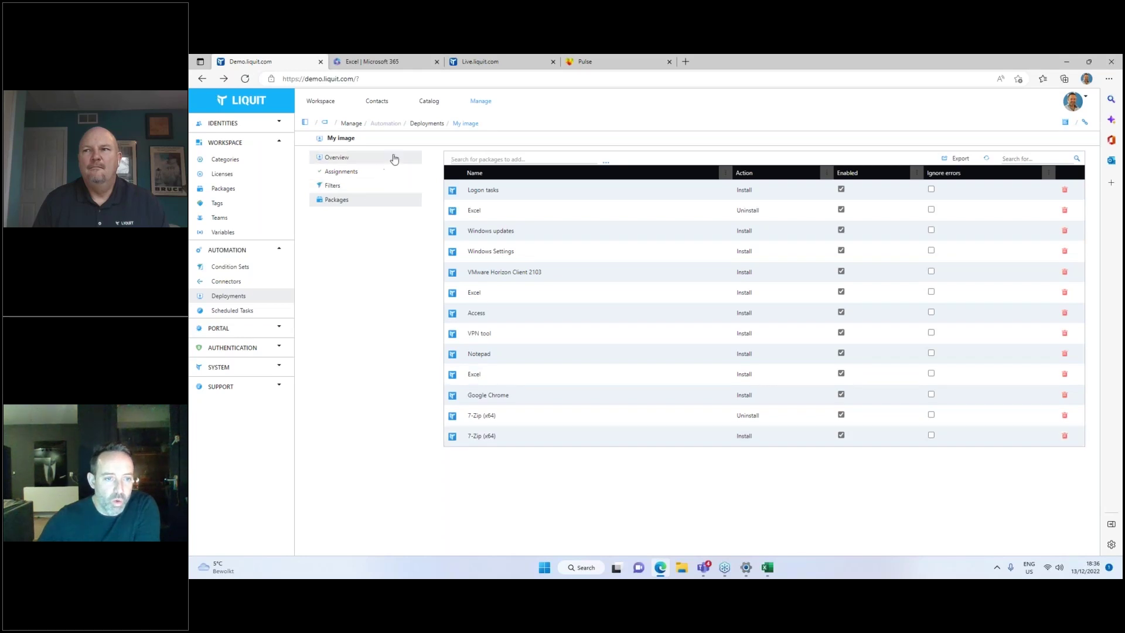
- Open the workspace packages list and select the packages from Chrome for Business through Chrome for Business 64-bit -demo77
click(479, 102)
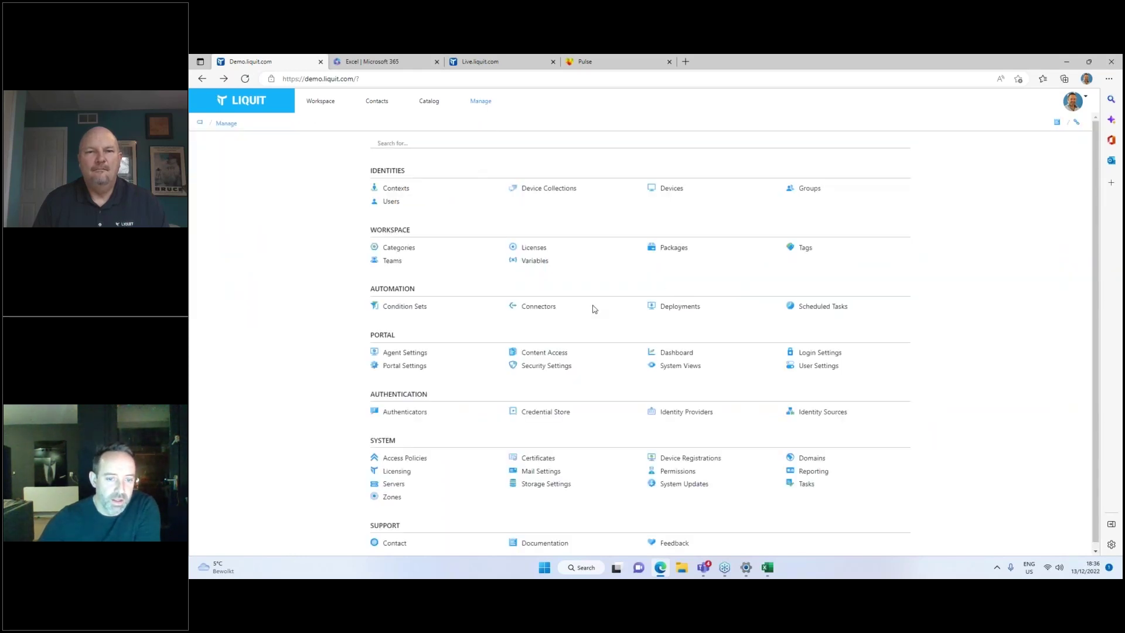
click(666, 250)
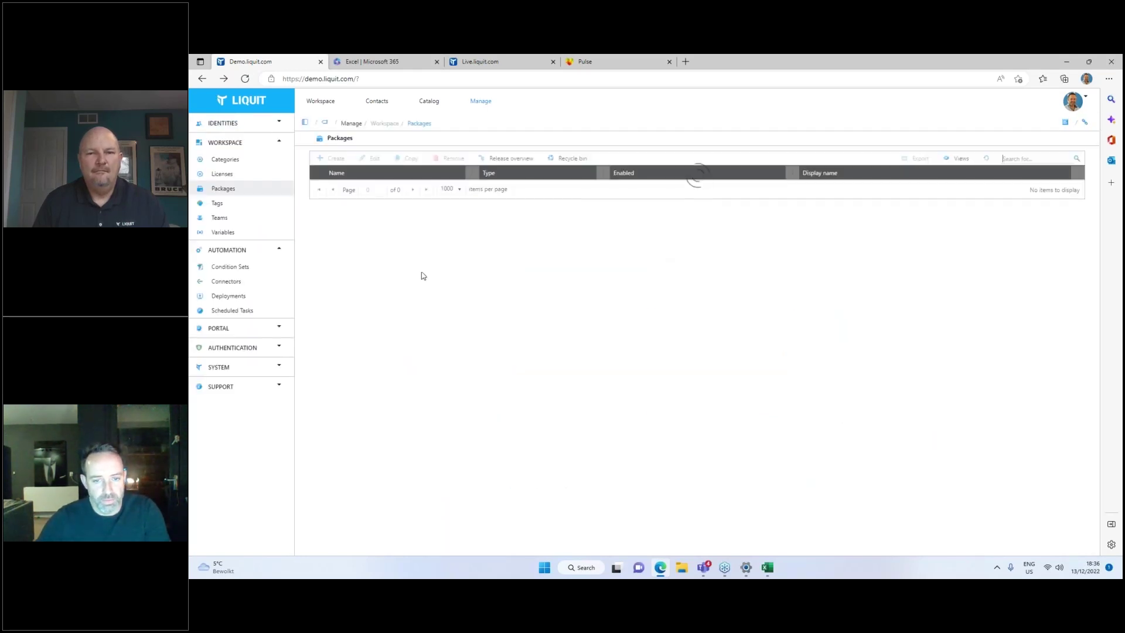
scroll(375, 375, down, 3)
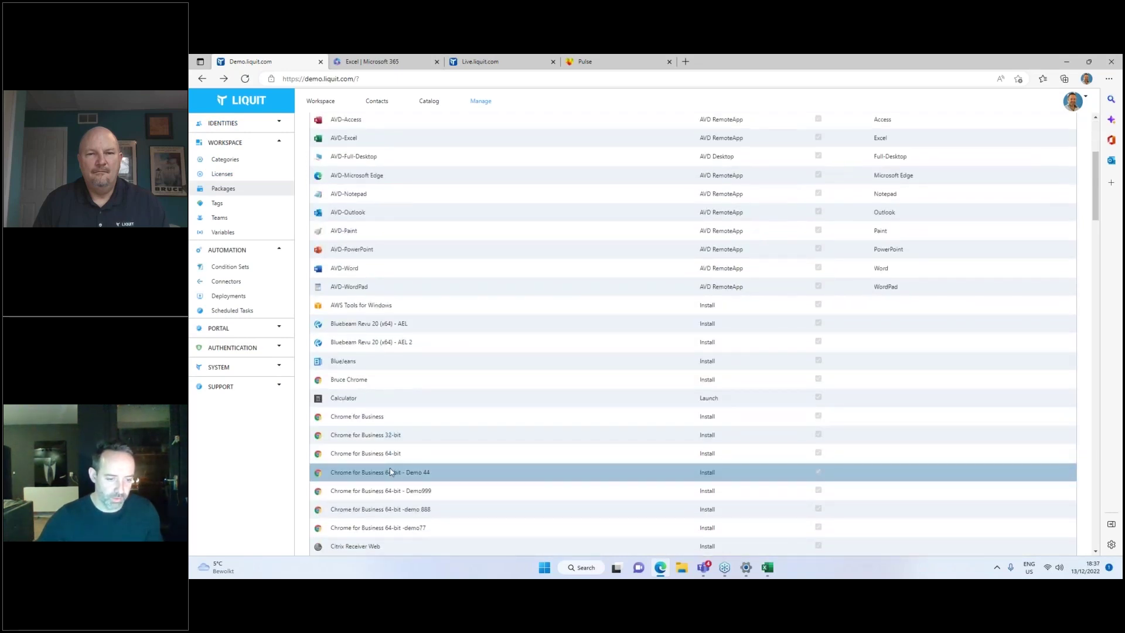
click(391, 460)
scroll(386, 375, down, 1)
click(384, 351)
shift+click(382, 466)
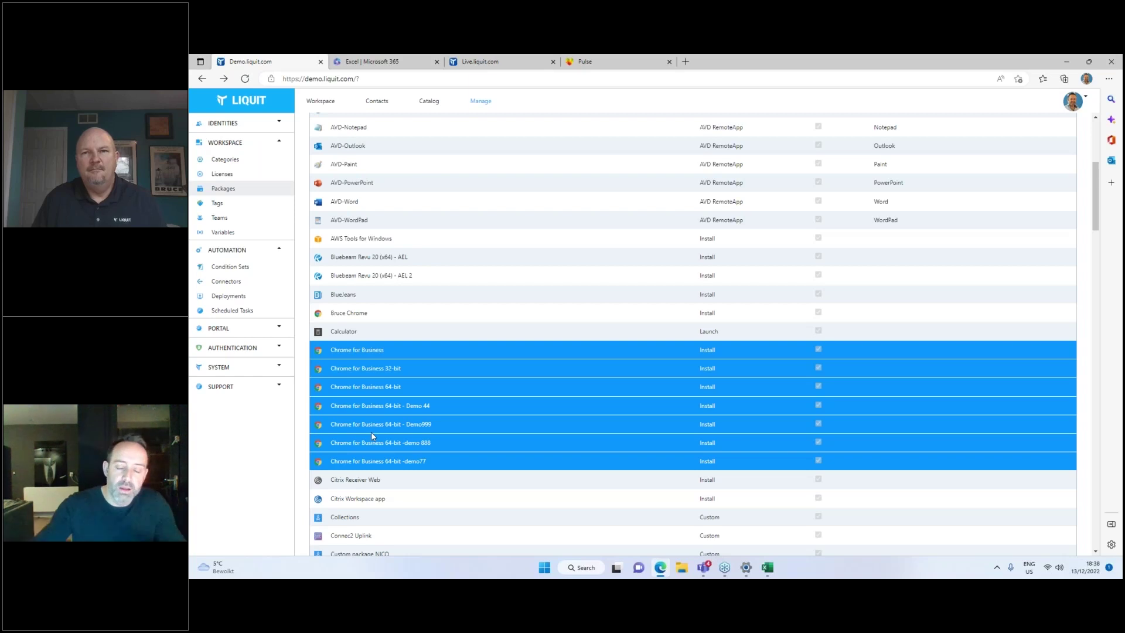
- Open the Chrome for Business 64-bit package's release actions and inspect the Installation file and Install MSI actions
click(395, 349)
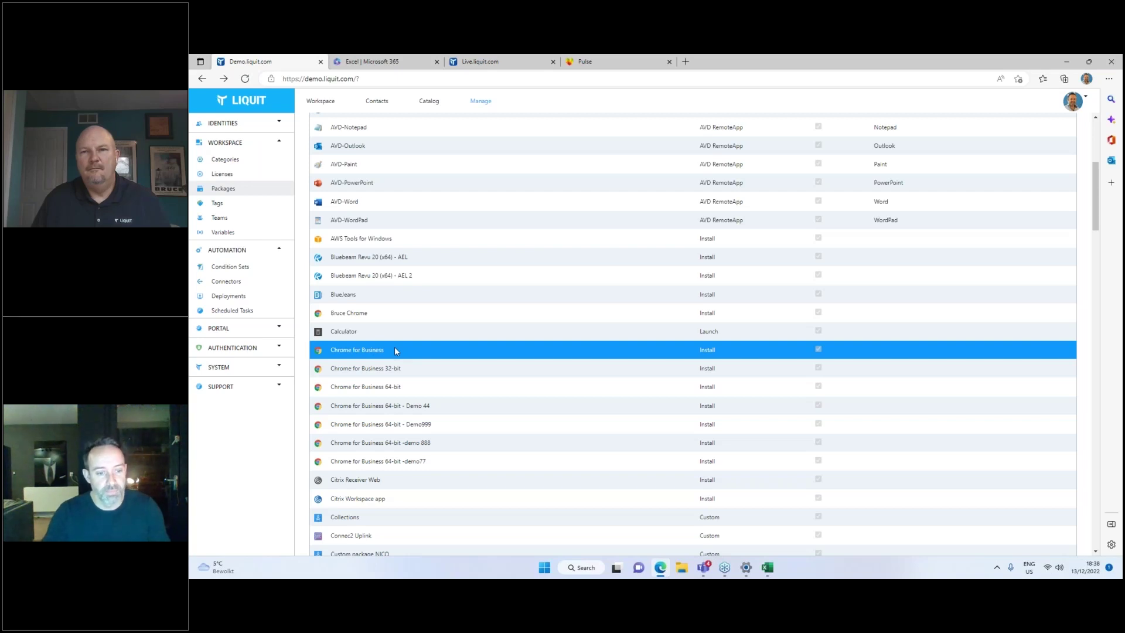
double_click(335, 388)
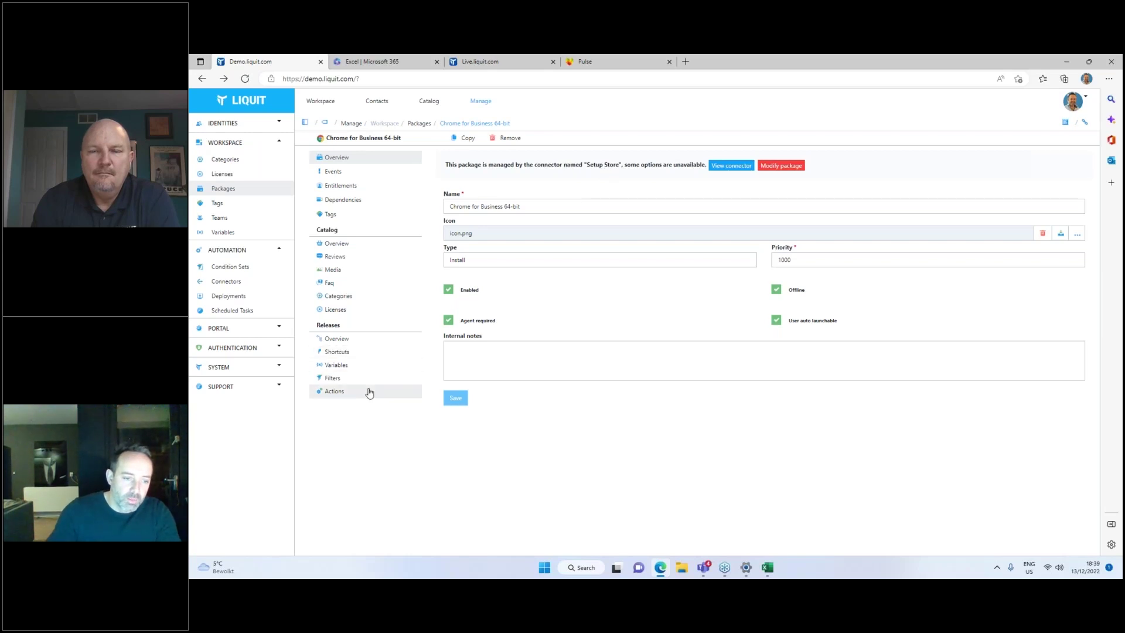
click(367, 391)
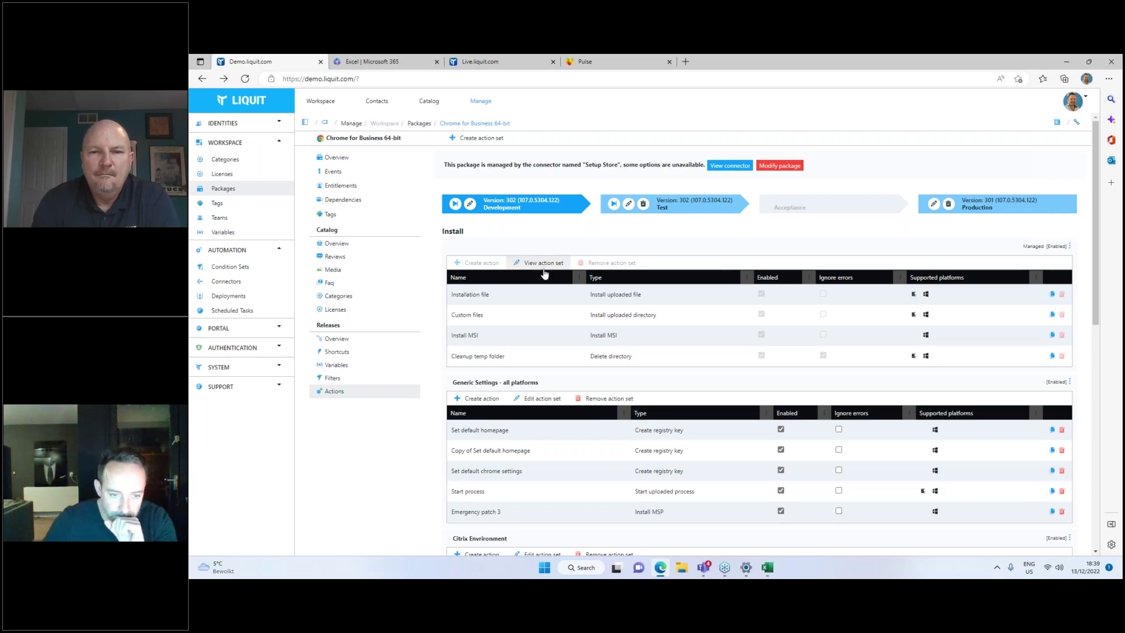
double_click(481, 293)
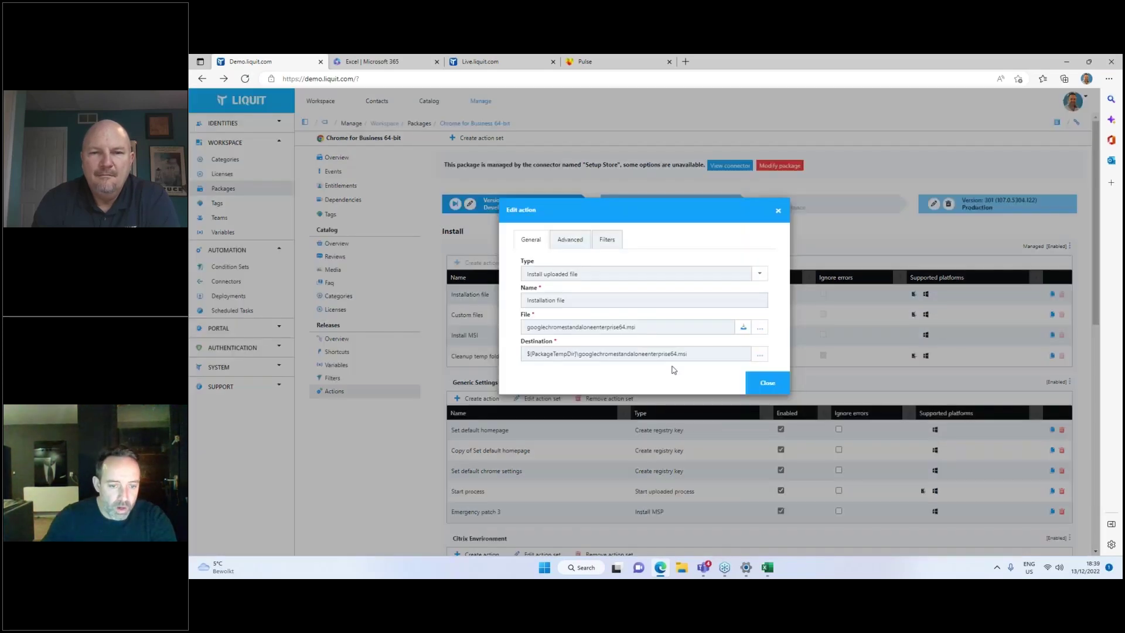
click(761, 384)
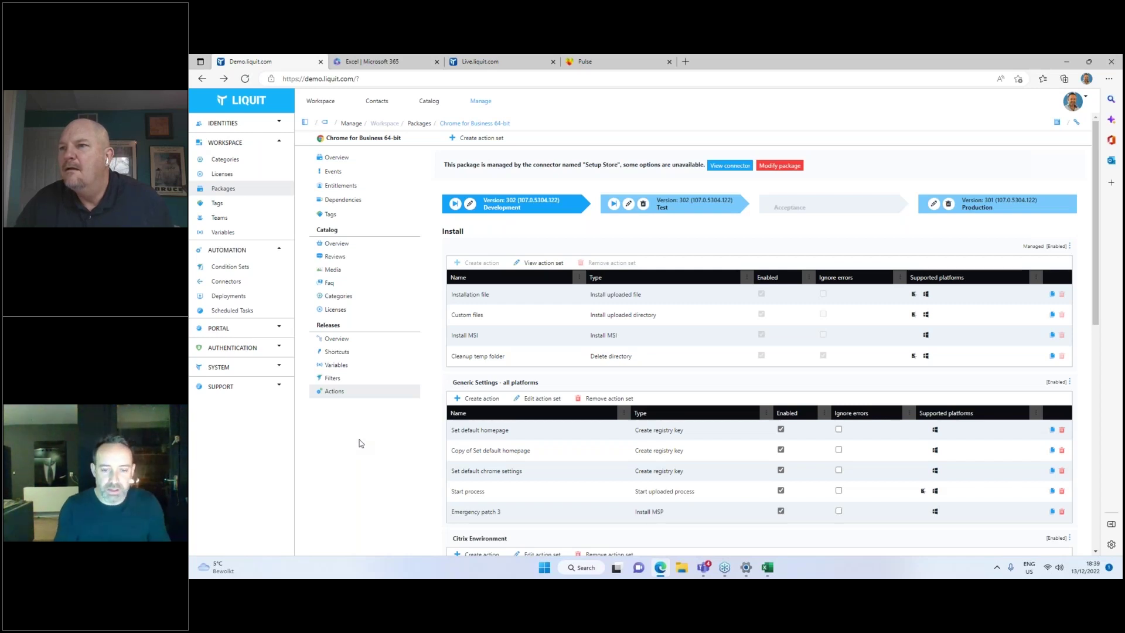
double_click(455, 336)
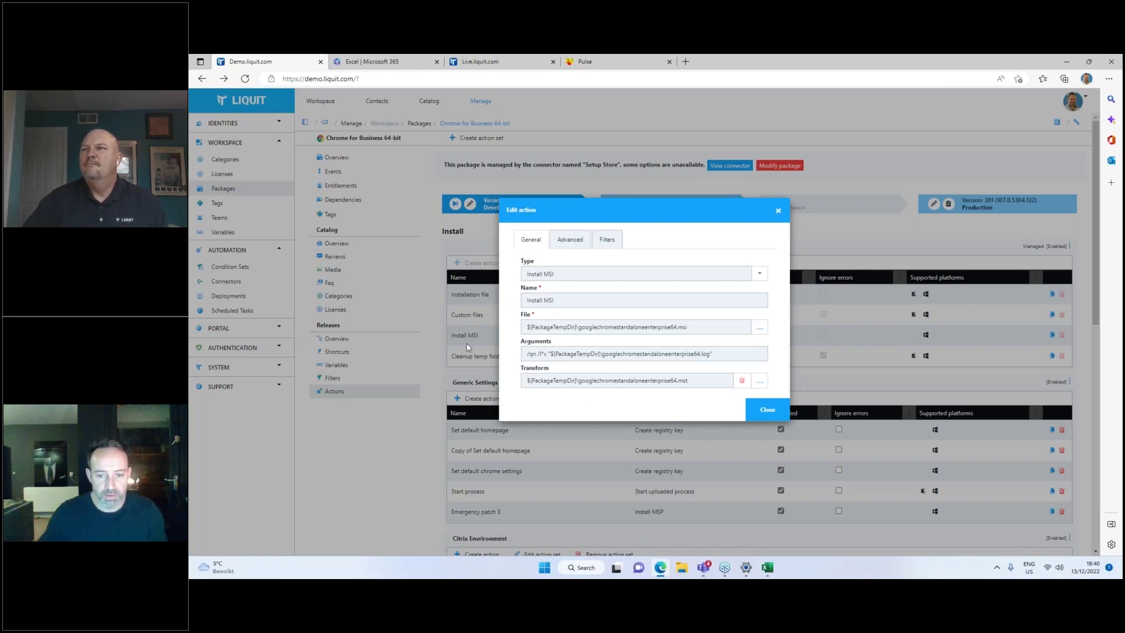
click(772, 409)
- Review the filters of the Citrix Environment action set and close it without changes
scroll(701, 452, down, 1)
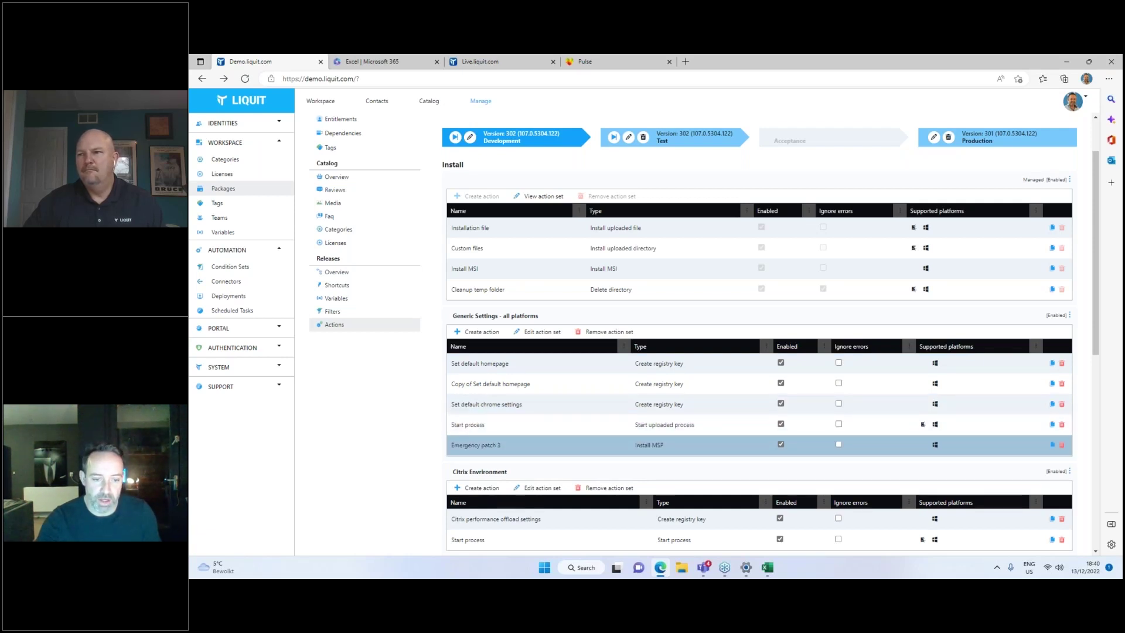
scroll(469, 448, down, 1)
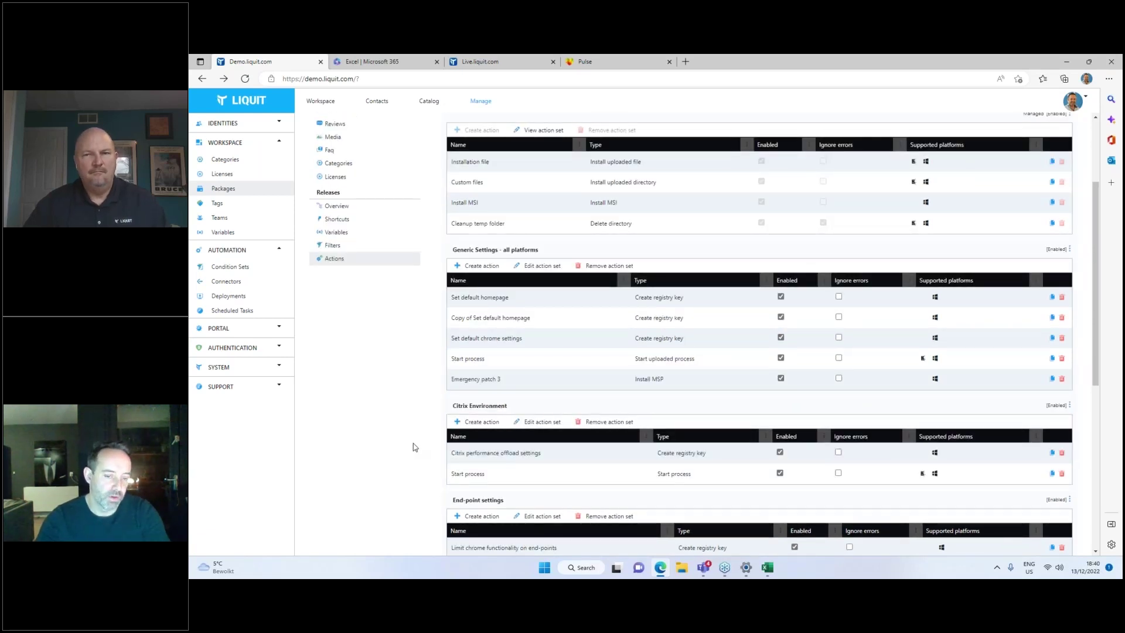
scroll(414, 446, down, 1)
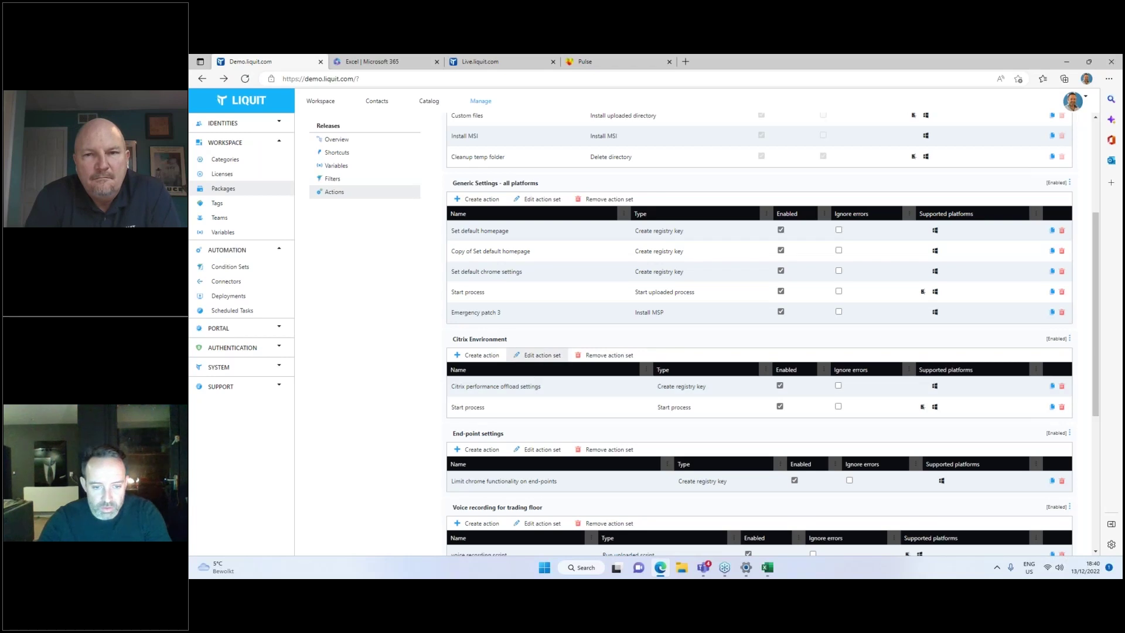
click(539, 355)
click(574, 240)
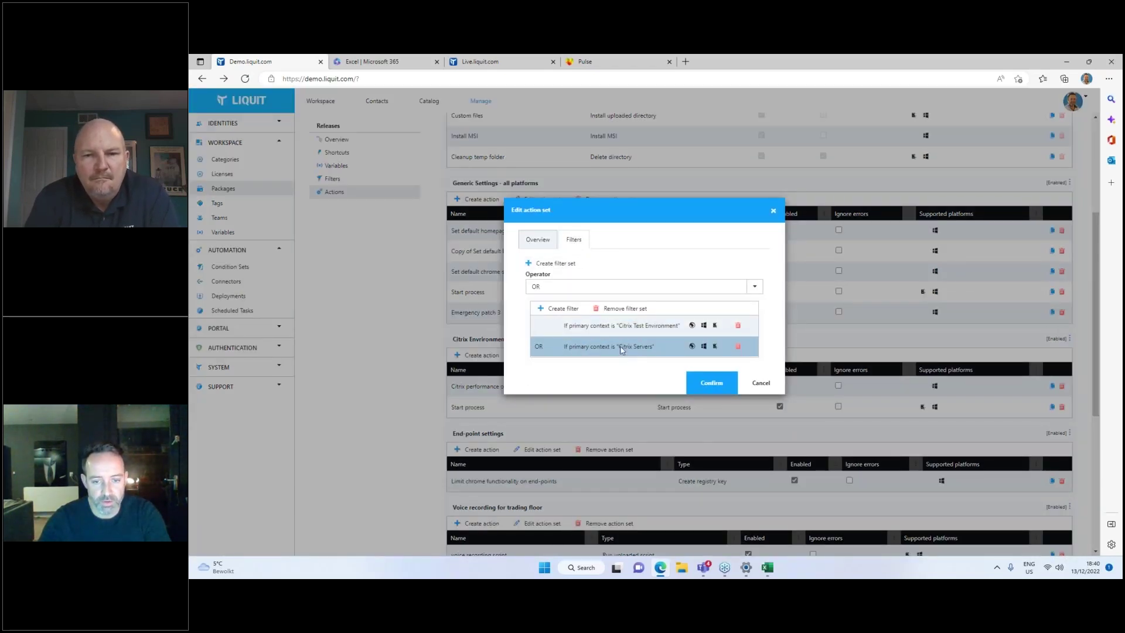
click(760, 382)
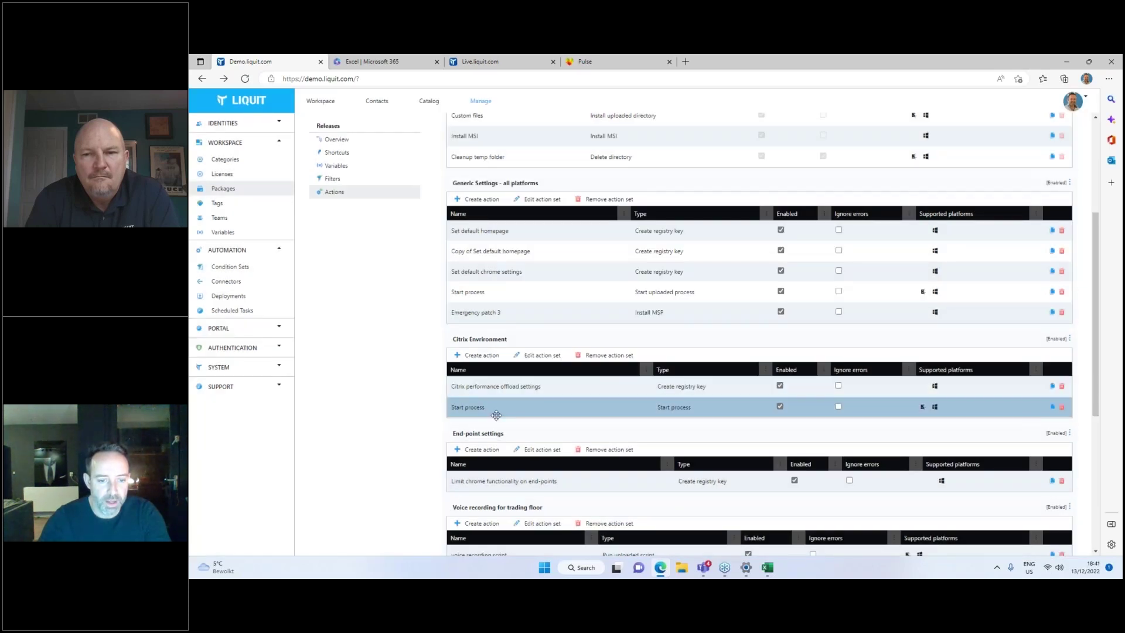
- Review the filters of the Limit chrome functionality on end-points action and examine the remaining action sets through Launch
scroll(506, 400, down, 1)
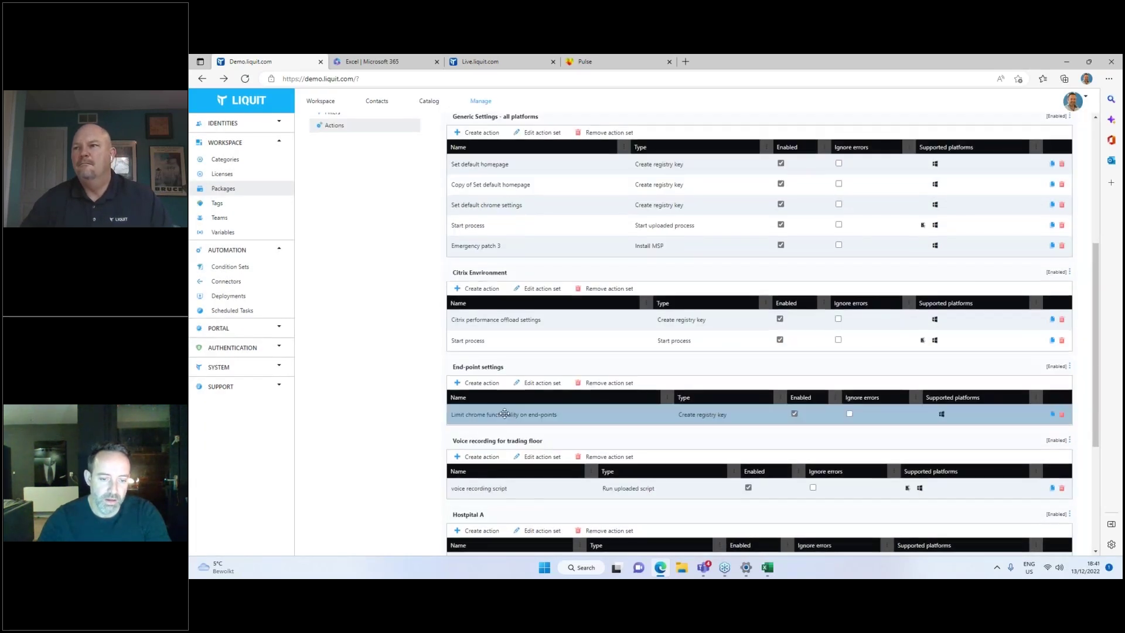
double_click(502, 416)
click(606, 240)
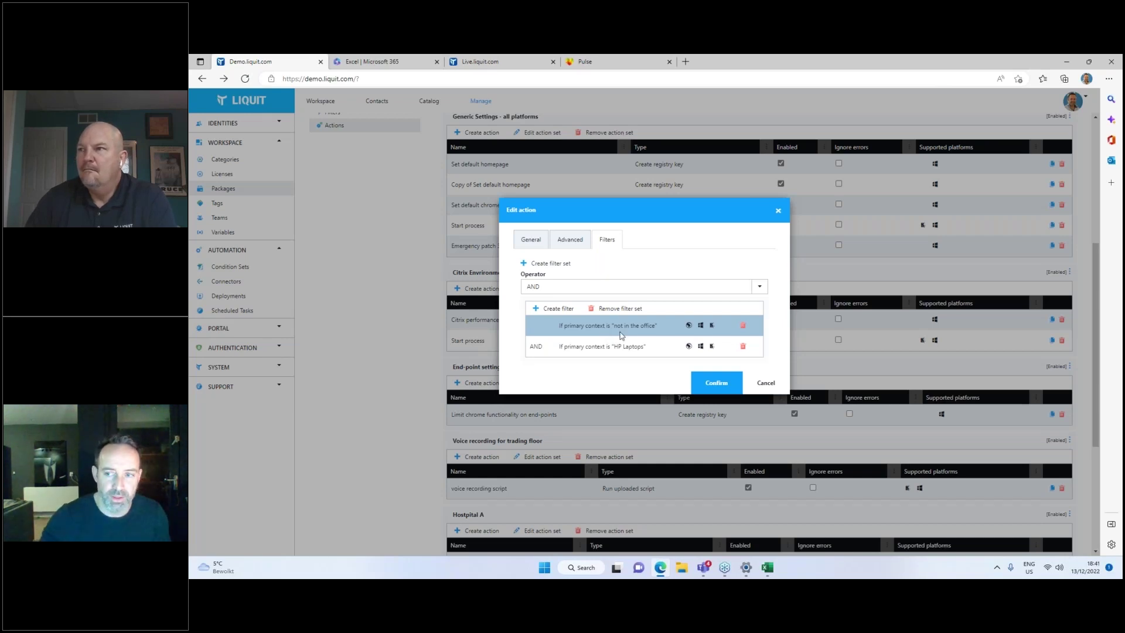
click(764, 382)
scroll(677, 398, down, 2)
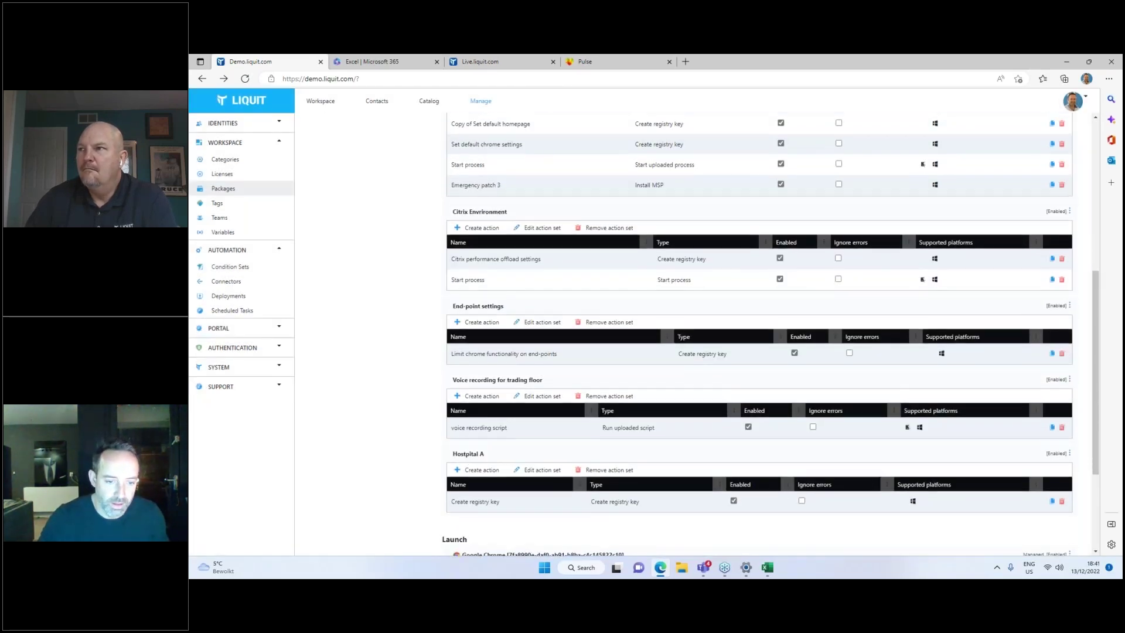
scroll(492, 379, down, 2)
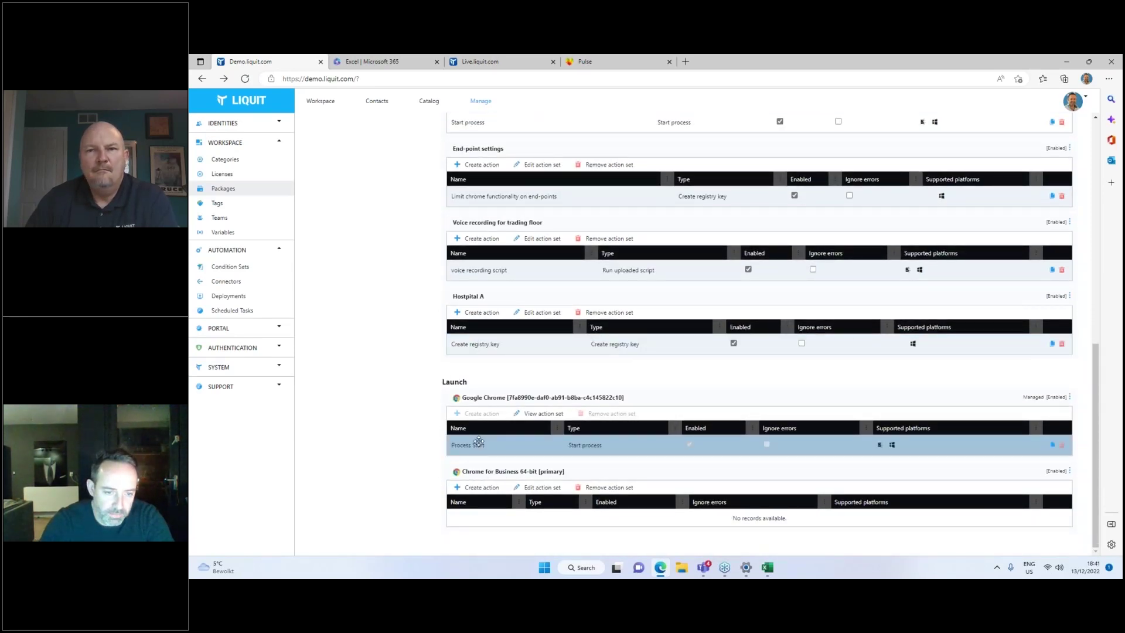
- Publish the Chrome for Business 64-bit release 107.0.5304.122 from Development to Test, and from Test to Production
scroll(531, 201, up, 5)
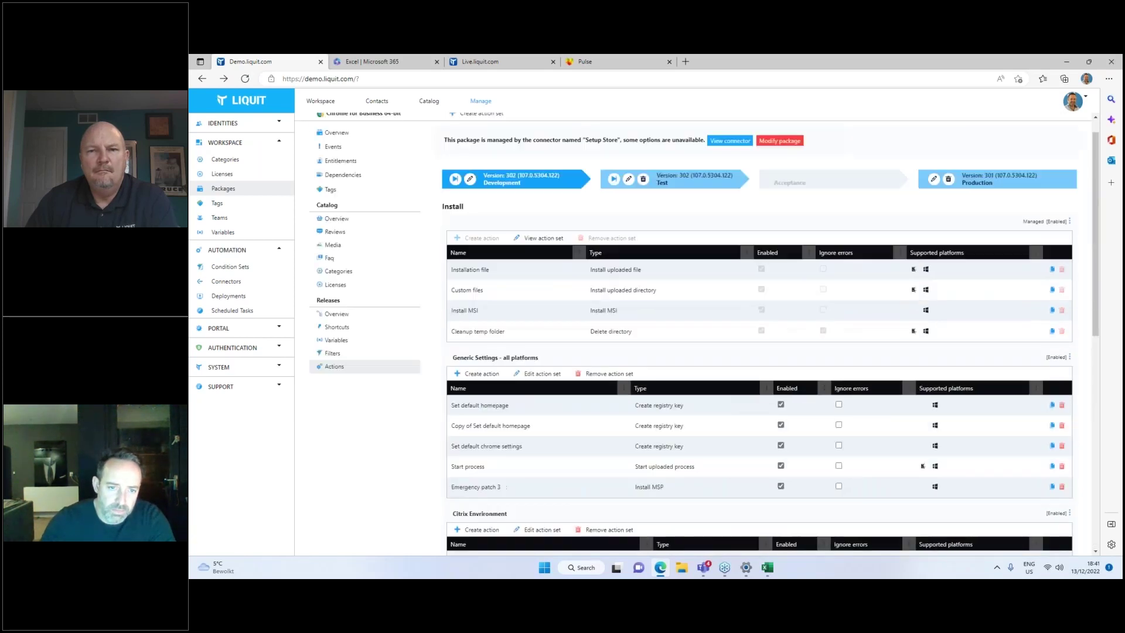
drag(531, 188, 694, 199)
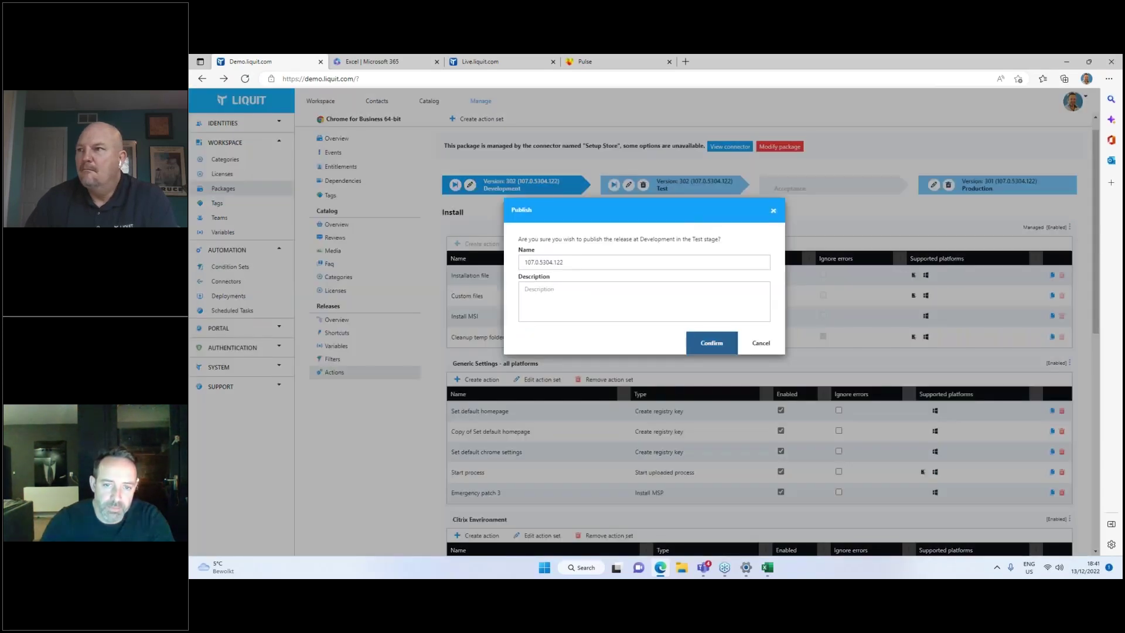
click(692, 341)
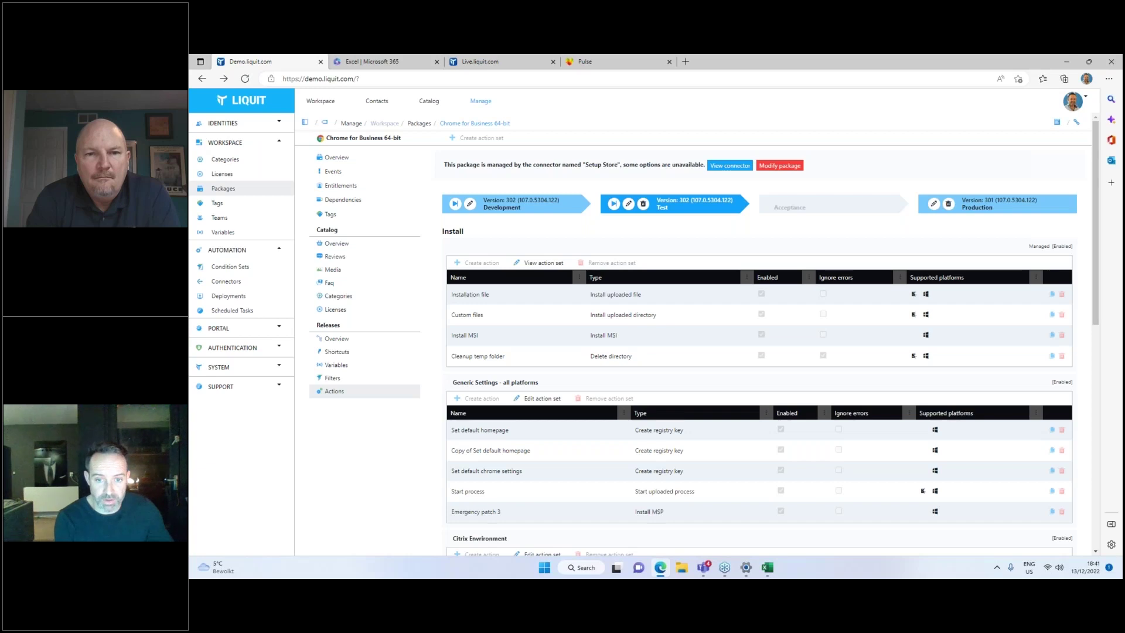
drag(650, 205, 977, 232)
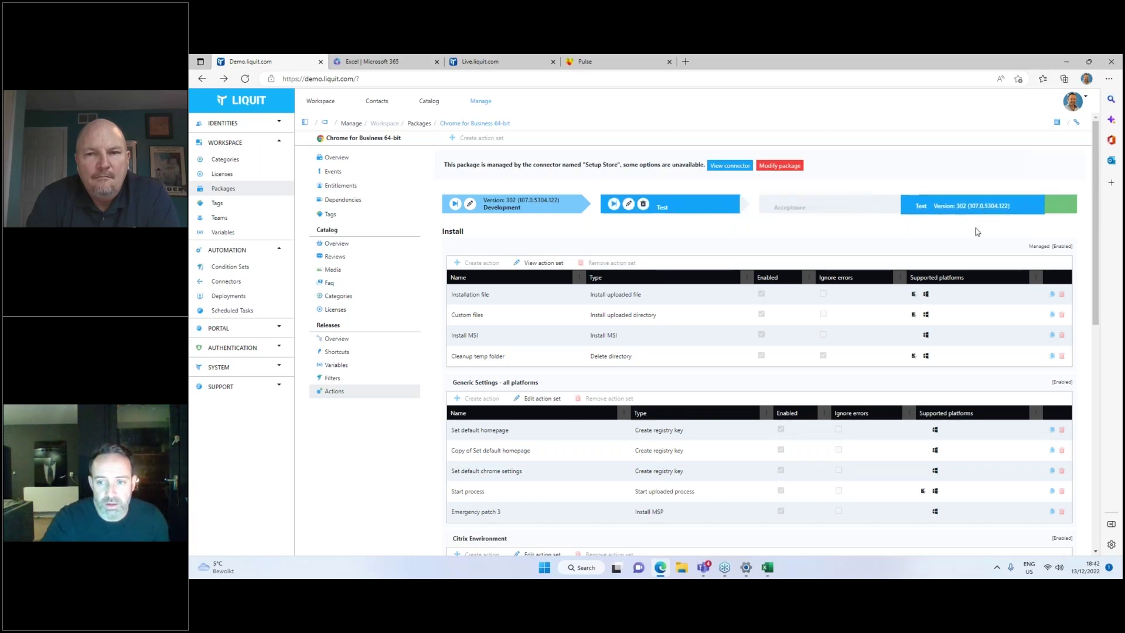
click(712, 344)
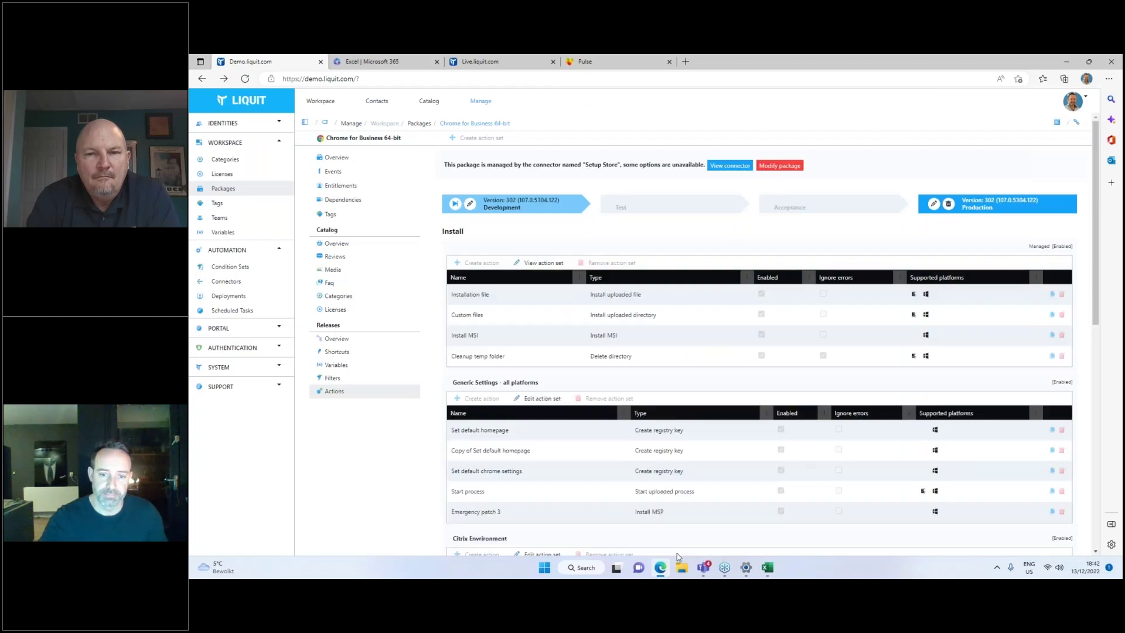
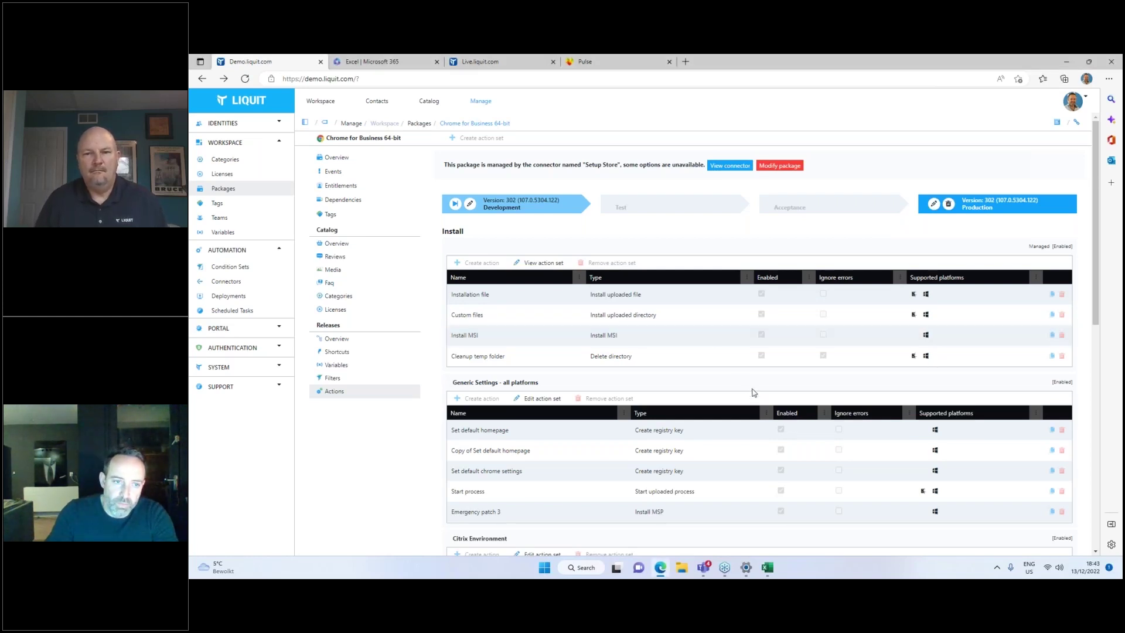
- Return to the workspace, open the managed package behind the Excel icon, and inspect its release actions
click(326, 108)
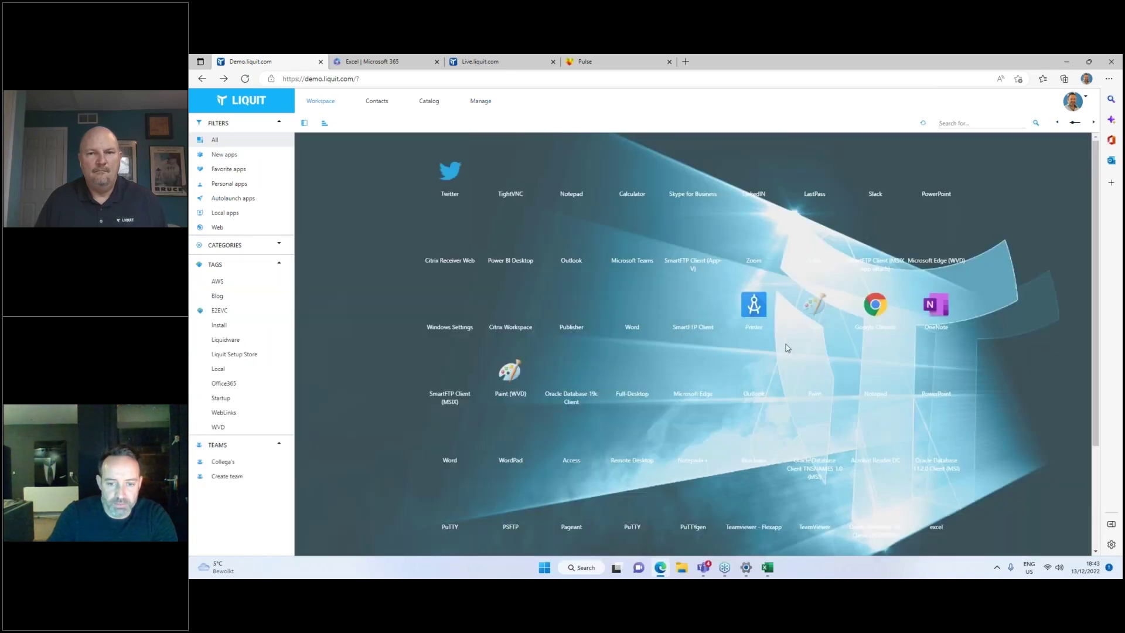
click(325, 104)
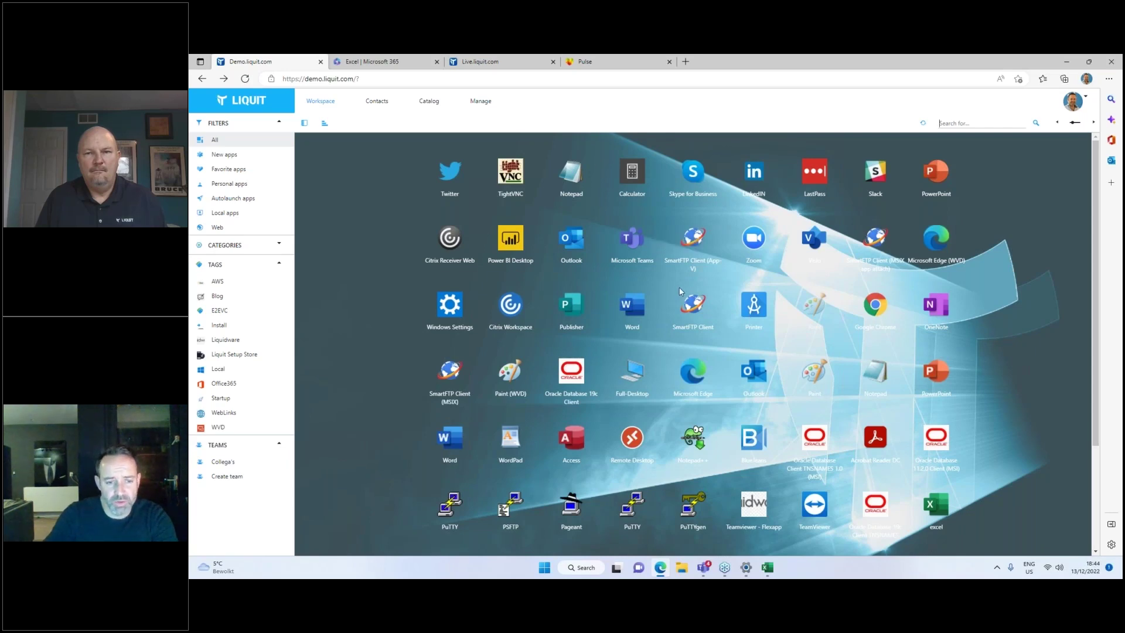
scroll(504, 324, down, 2)
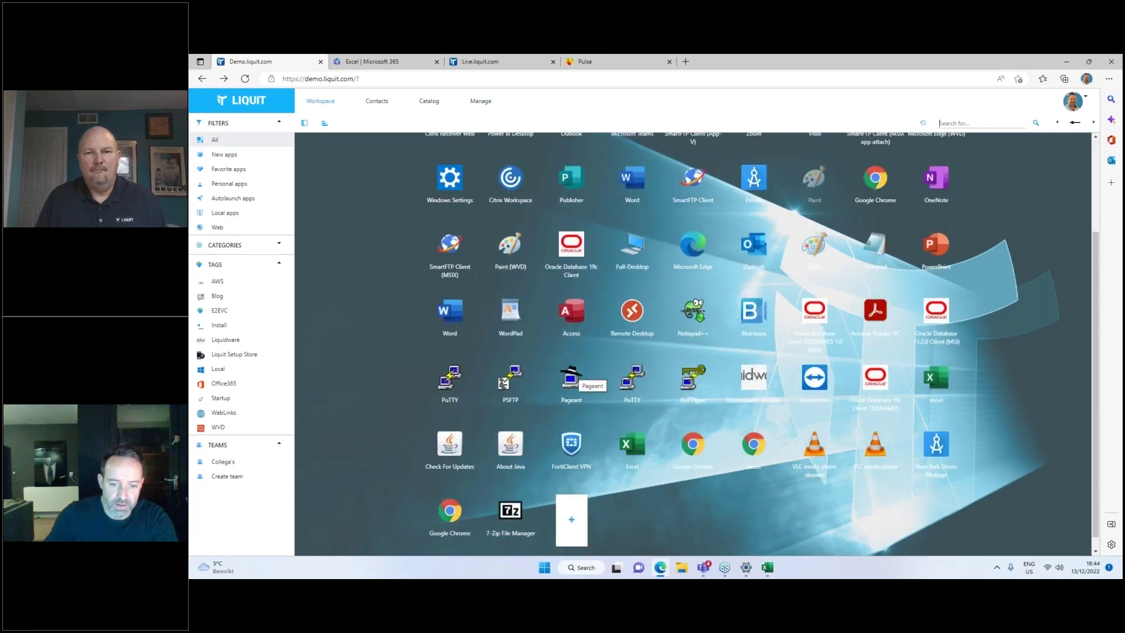
right_click(632, 449)
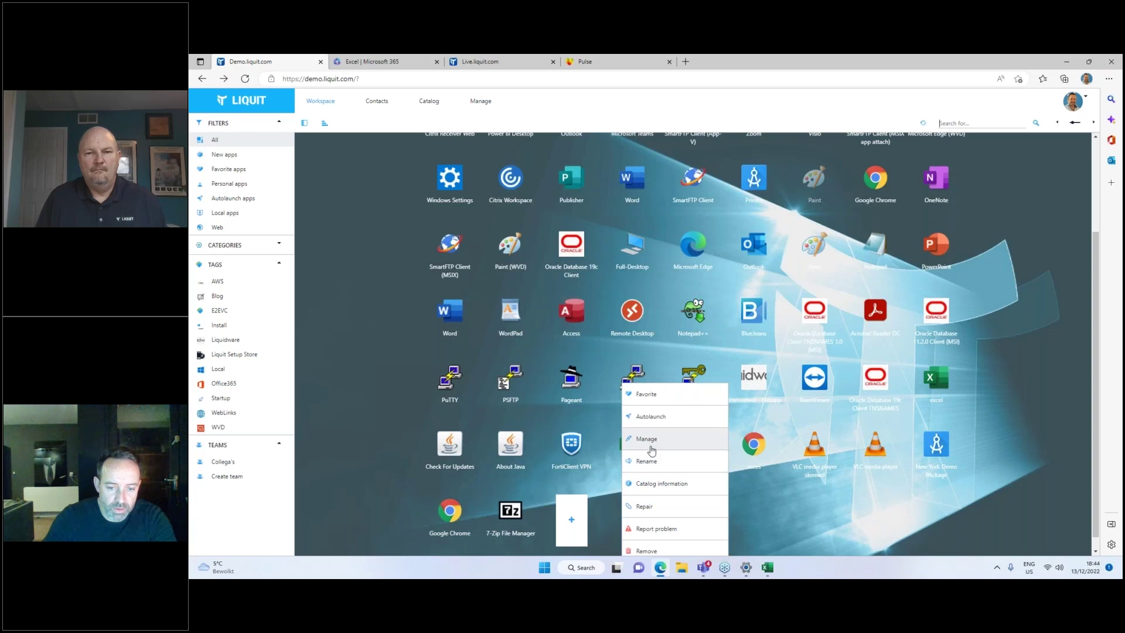
click(652, 450)
click(346, 392)
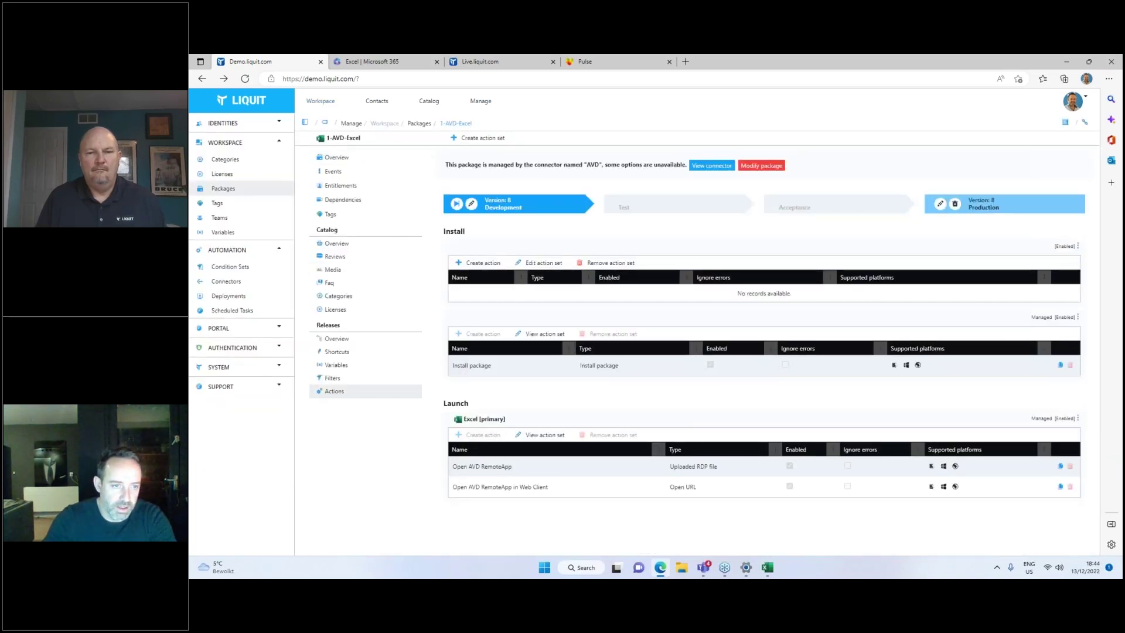
- Open the PuTTY (x86) package from its workspace icon, unlock it for modification, and display its release actions
click(321, 101)
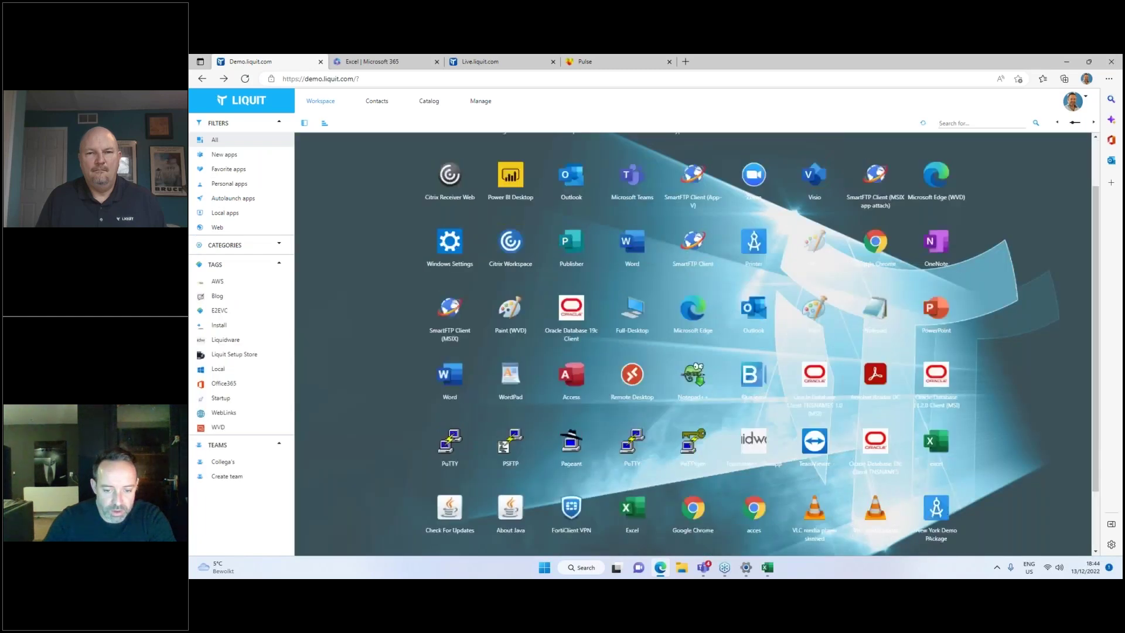
scroll(610, 410, down, 1)
right_click(609, 378)
click(636, 440)
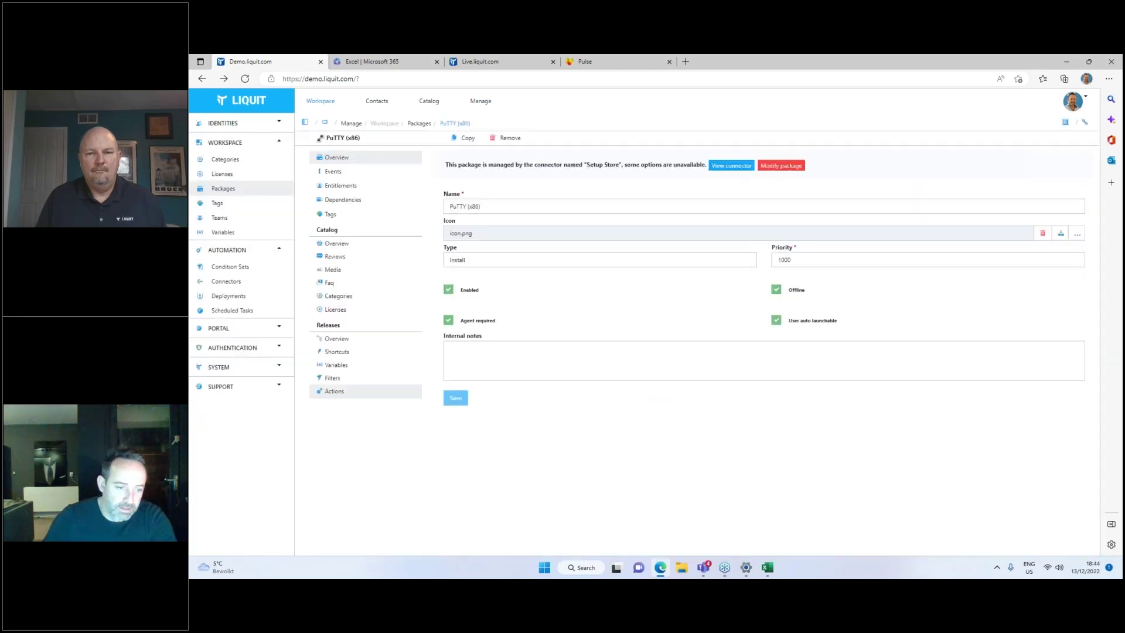
click(419, 391)
click(780, 165)
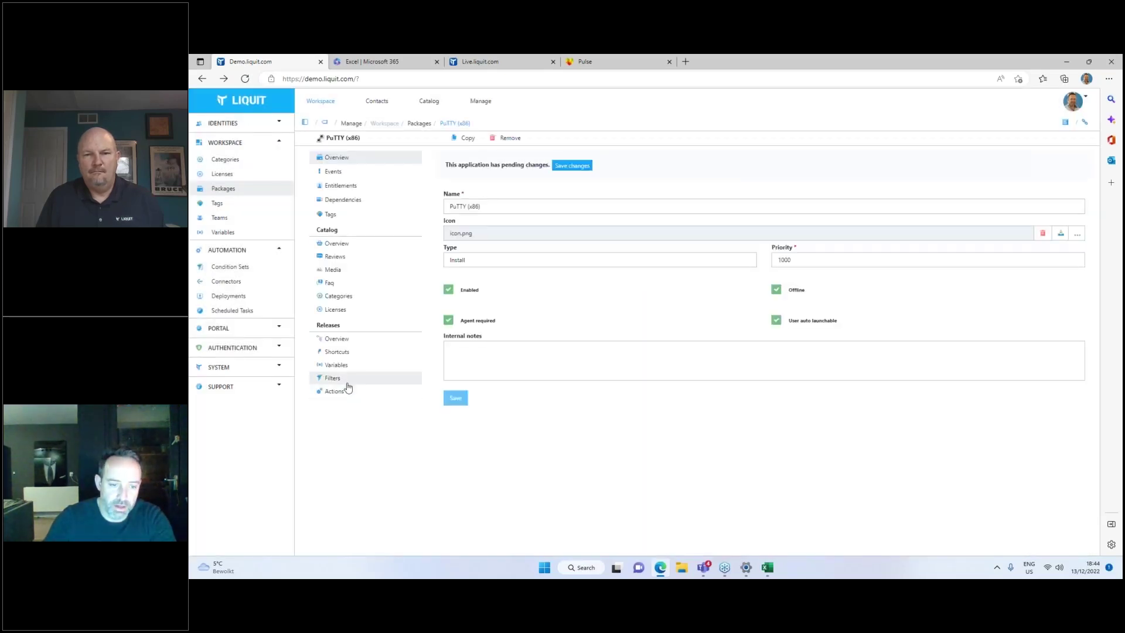
click(346, 389)
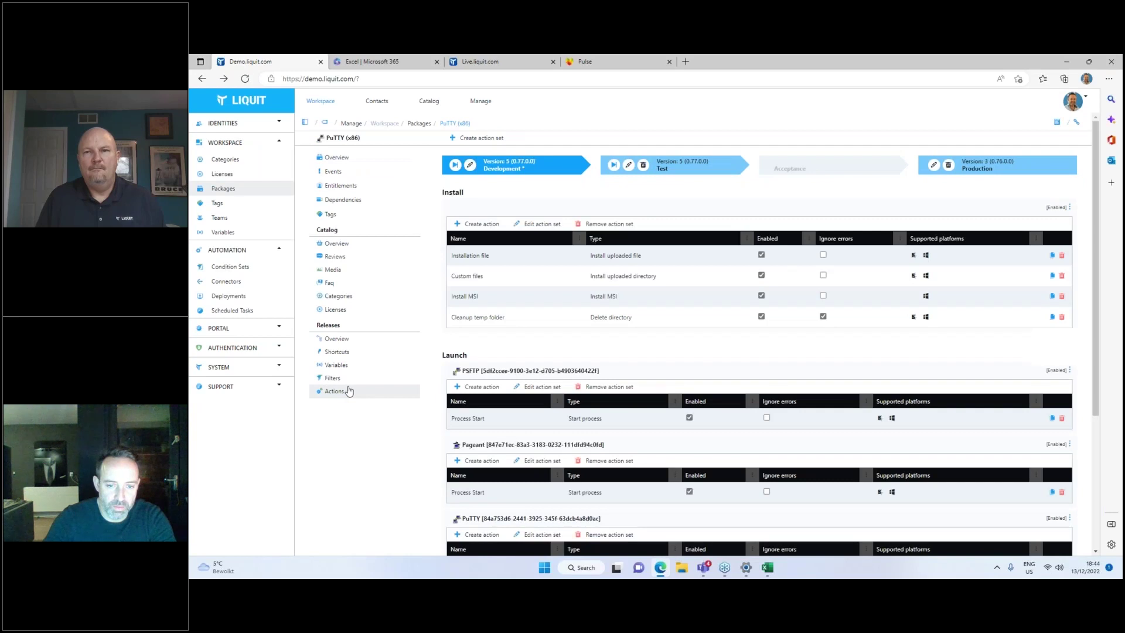
- Start a new Start process action in the PuTTY package's Install set and check its advanced settings
scroll(435, 401, down, 1)
scroll(507, 233, up, 1)
click(482, 223)
click(603, 274)
scroll(638, 351, down, 3)
scroll(641, 351, up, 3)
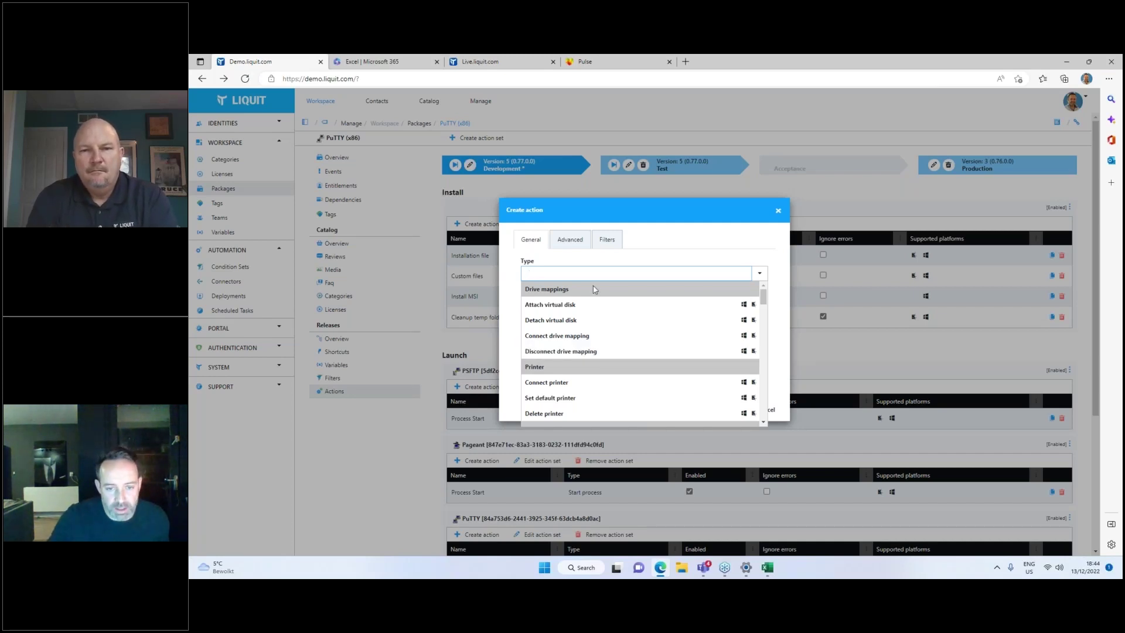
click(577, 302)
click(572, 242)
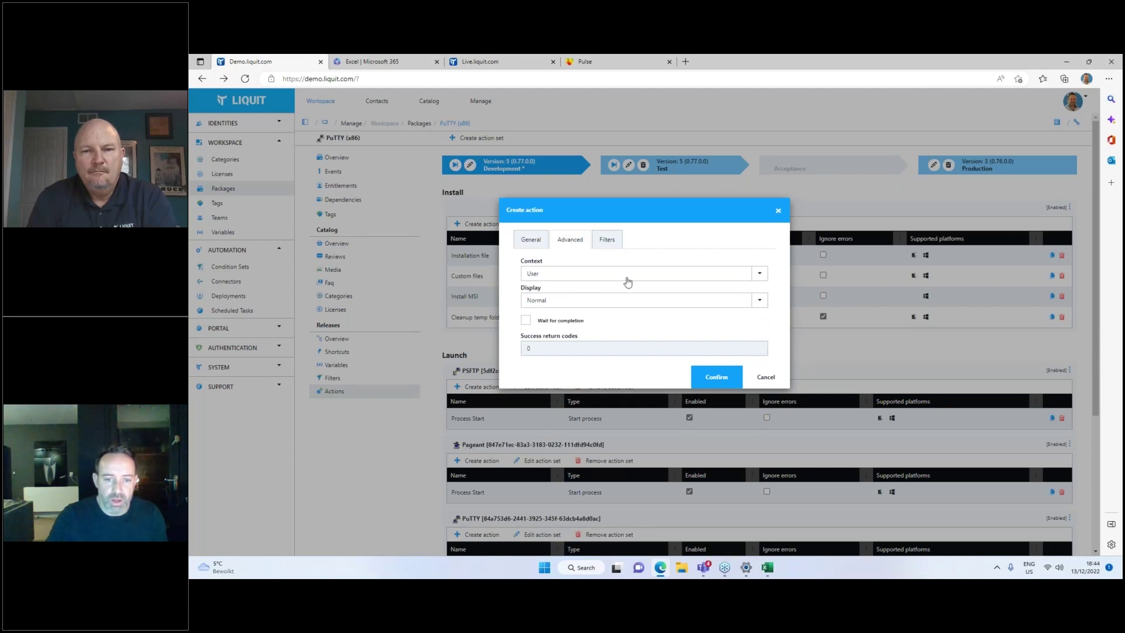
- Browse the available action types down to the registry, services and wait groups, keeping Start process selected
click(529, 241)
click(563, 274)
scroll(673, 358, down, 5)
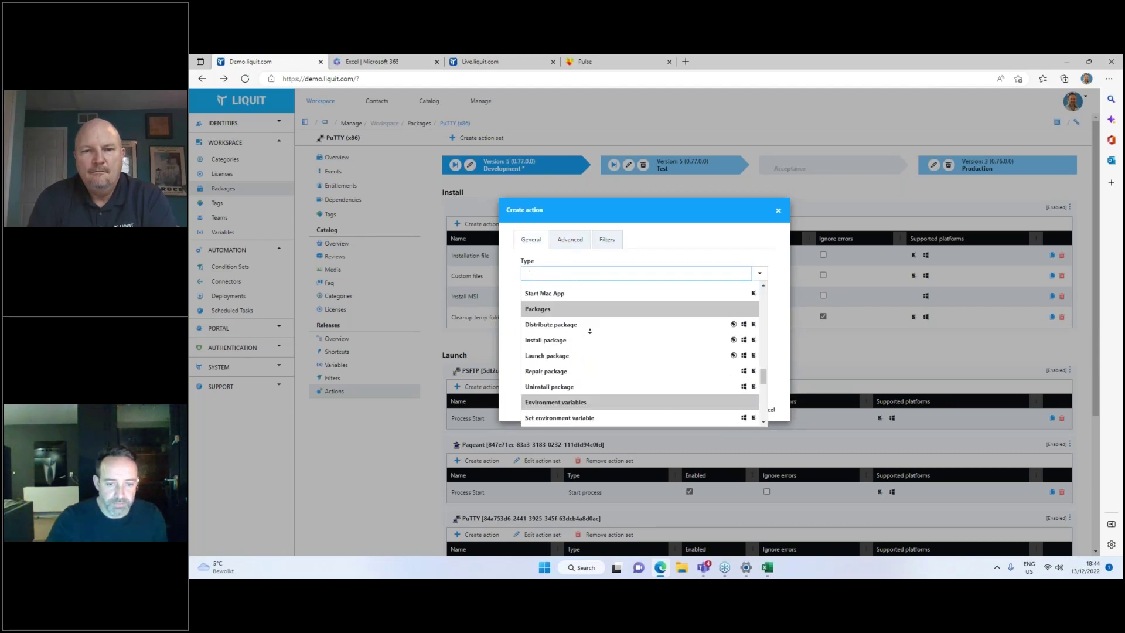
scroll(672, 357, down, 3)
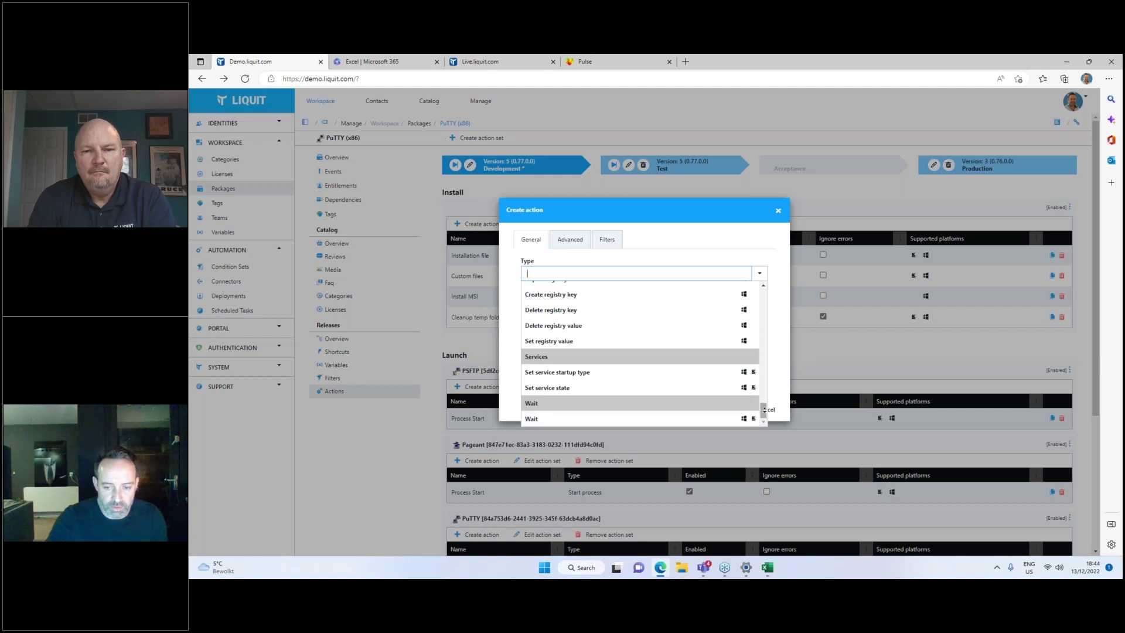
scroll(754, 330, up, 5)
key(Return)
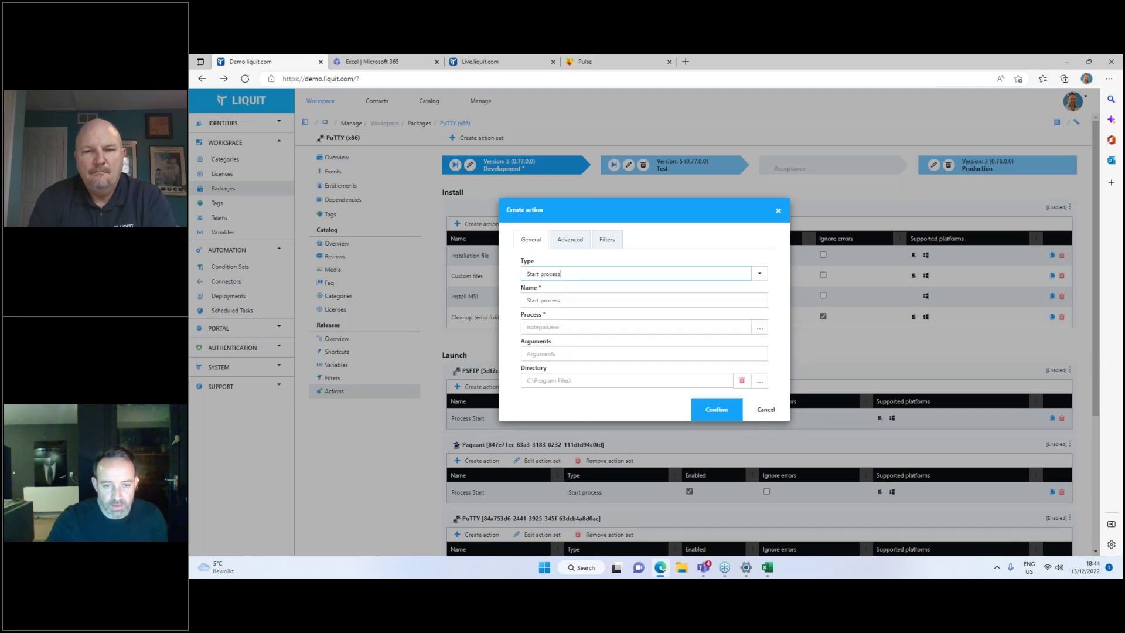
- Set the new action's type to Connect drive mapping with User context, and view the selectable network credentials without choosing one
click(609, 274)
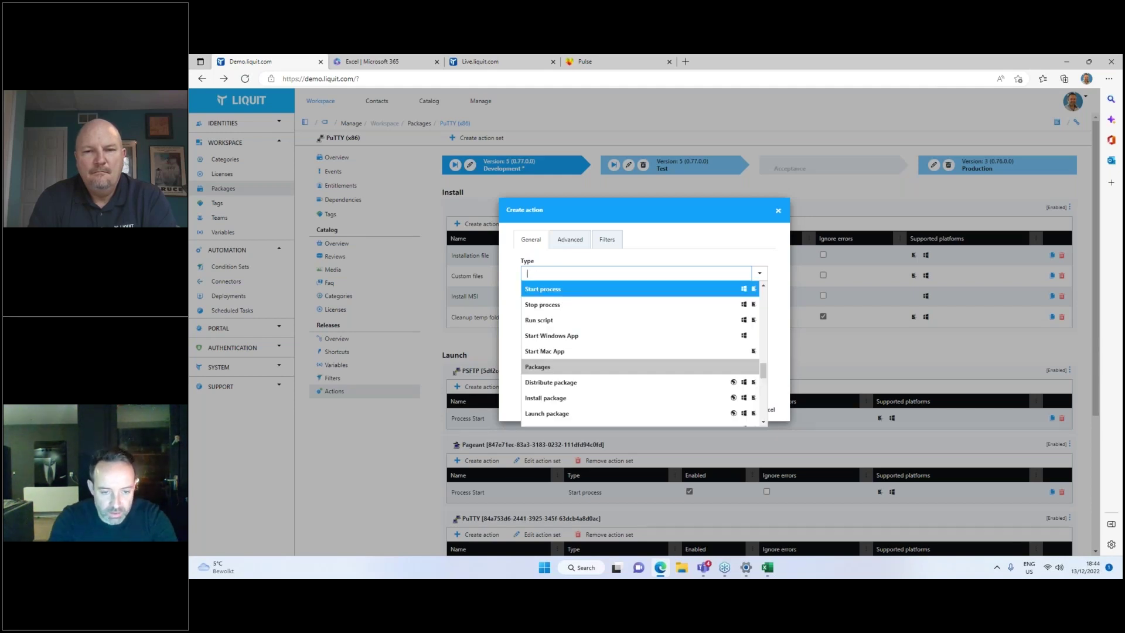
text(drive)
click(585, 304)
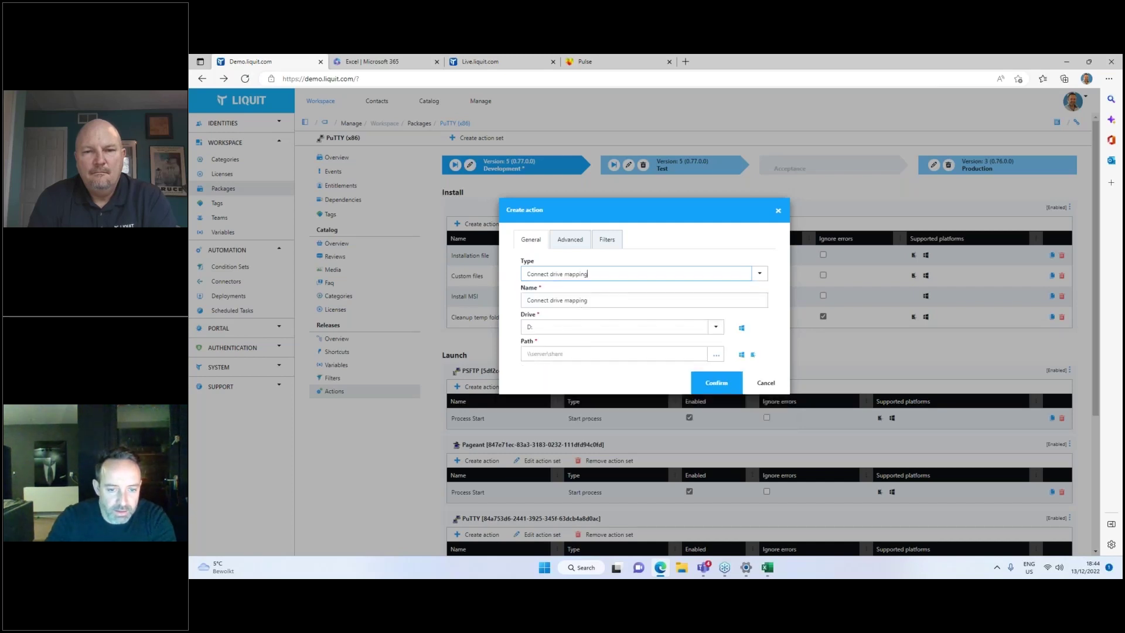
click(566, 246)
click(565, 274)
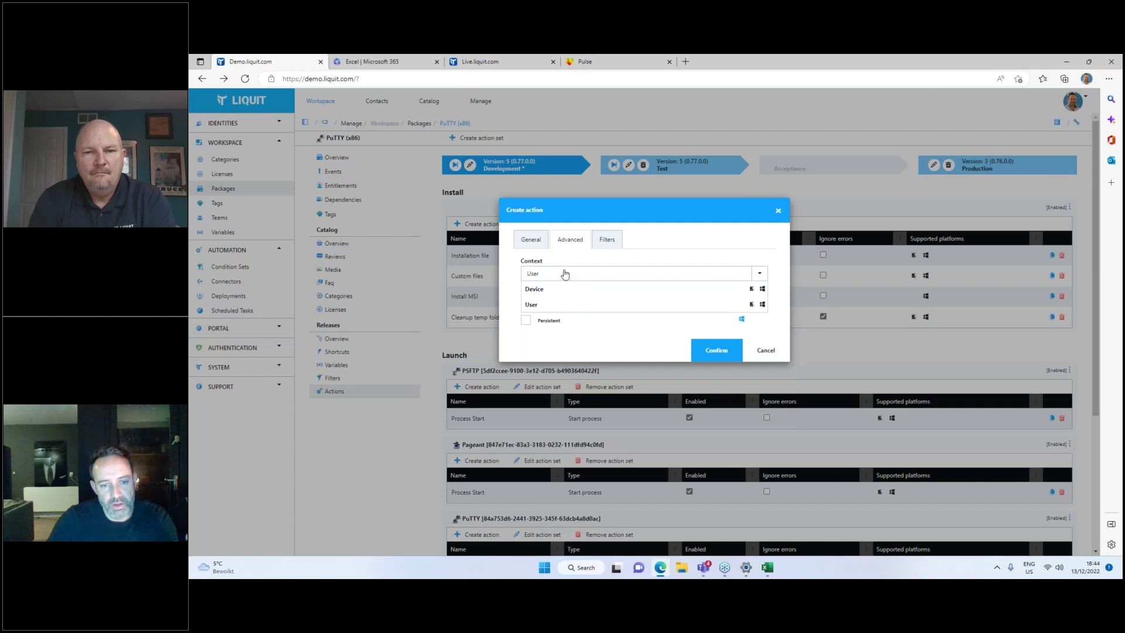
click(577, 304)
click(716, 298)
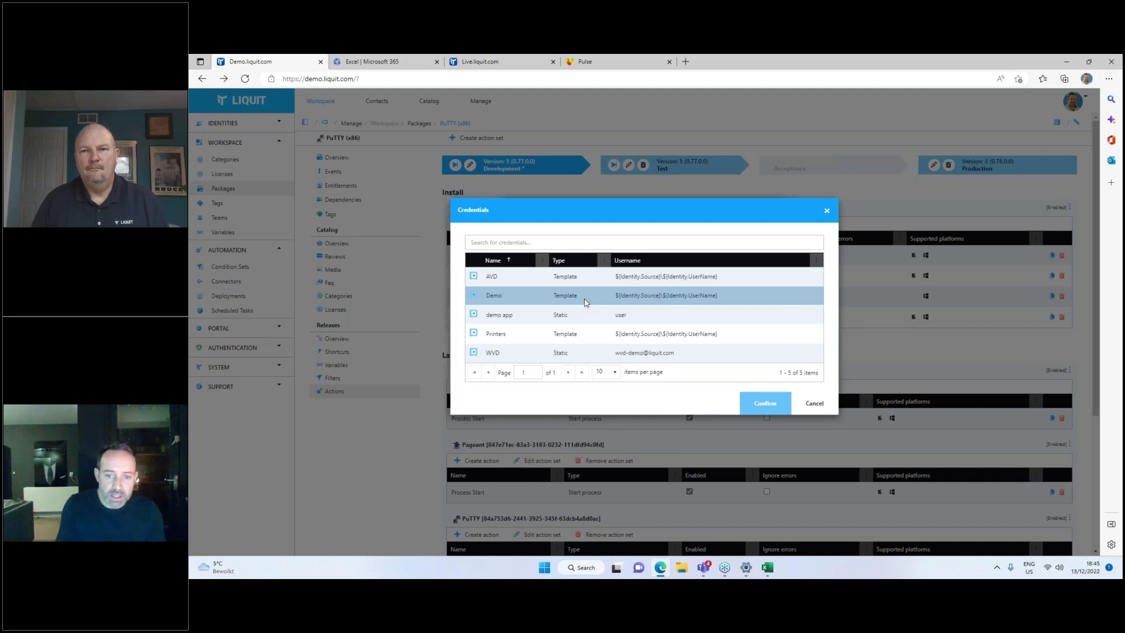
click(822, 406)
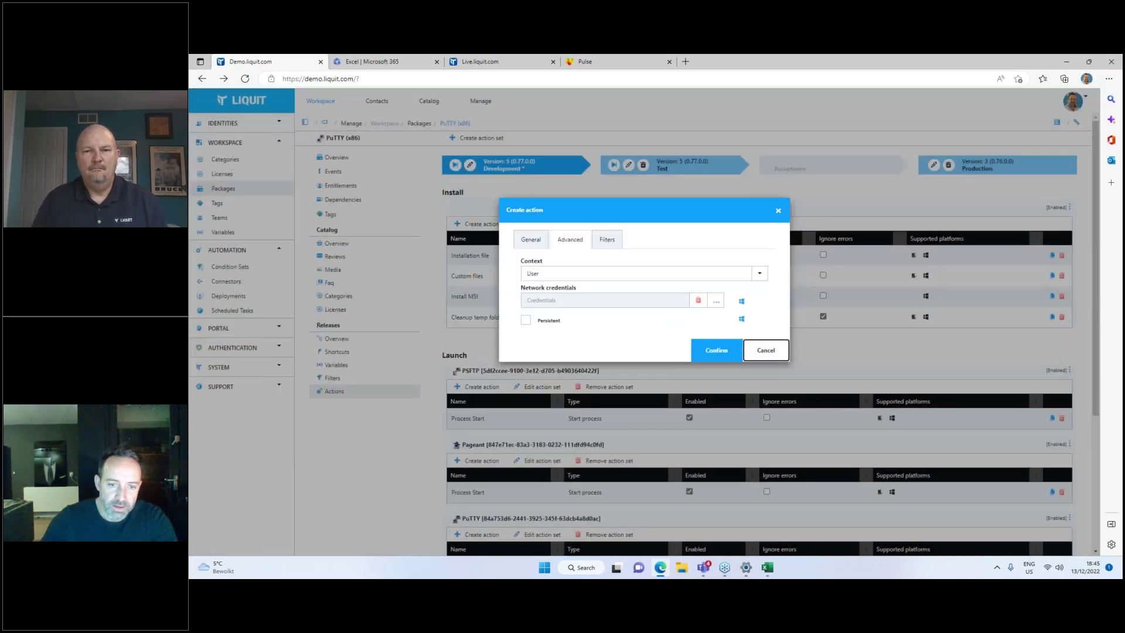
- Check the drive mapping and printer action types and their supported platforms, keeping Connect drive mapping selected
click(527, 242)
click(566, 275)
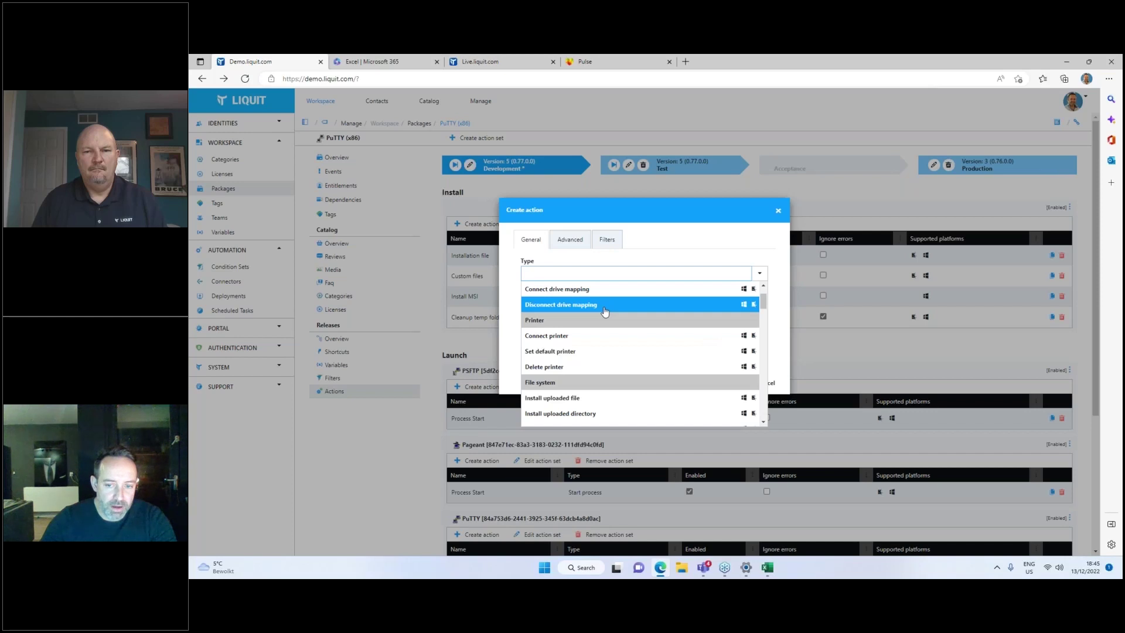
click(545, 290)
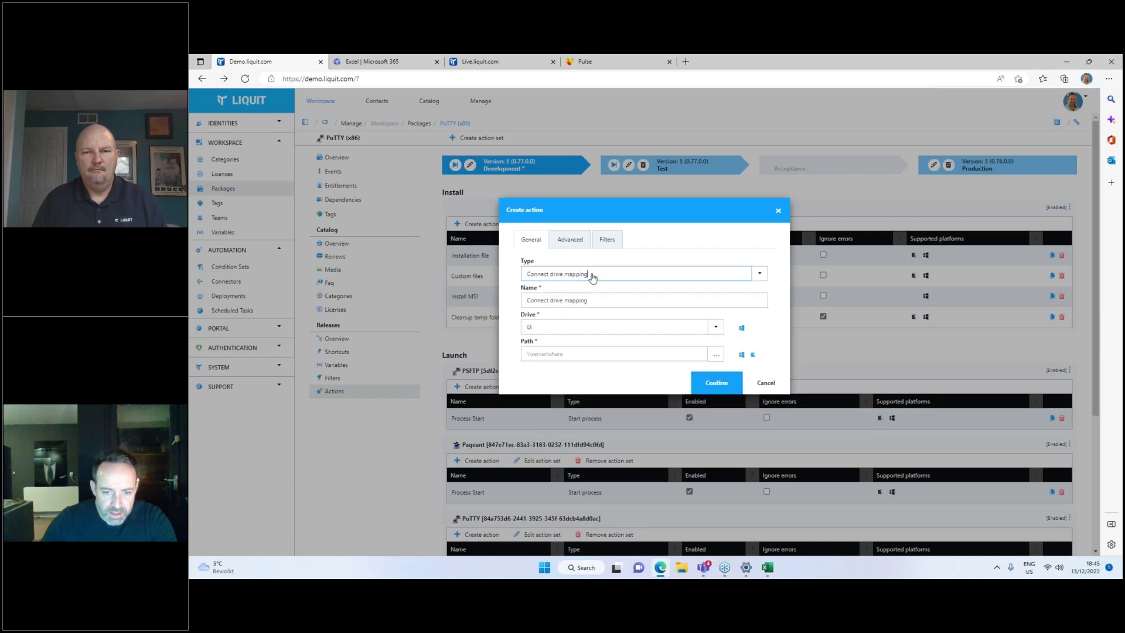
click(593, 278)
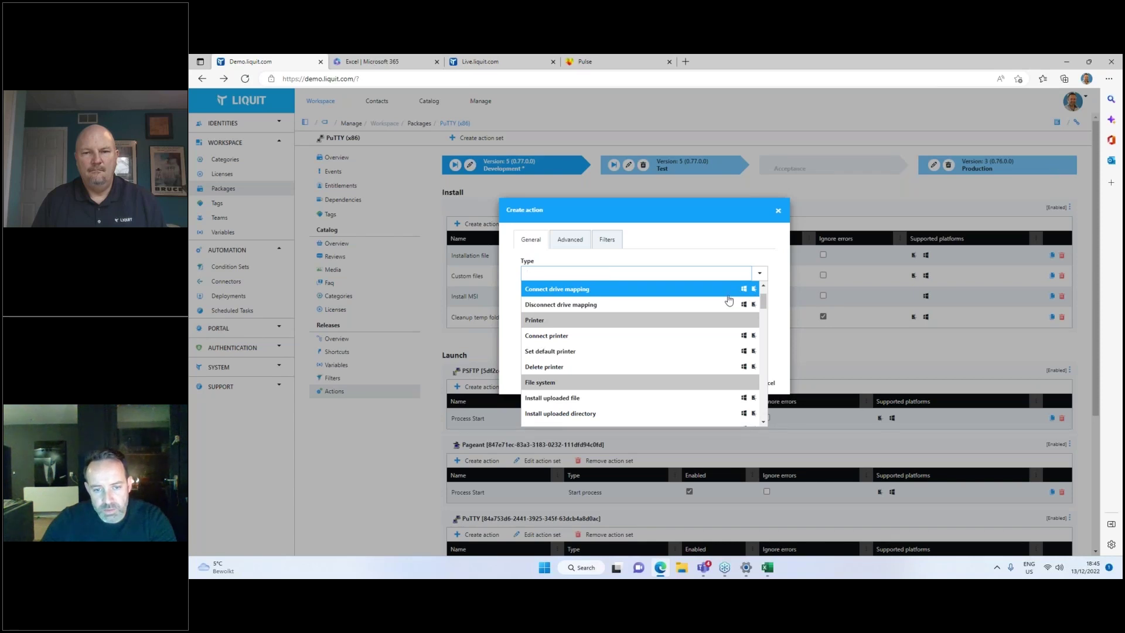
click(727, 292)
click(683, 349)
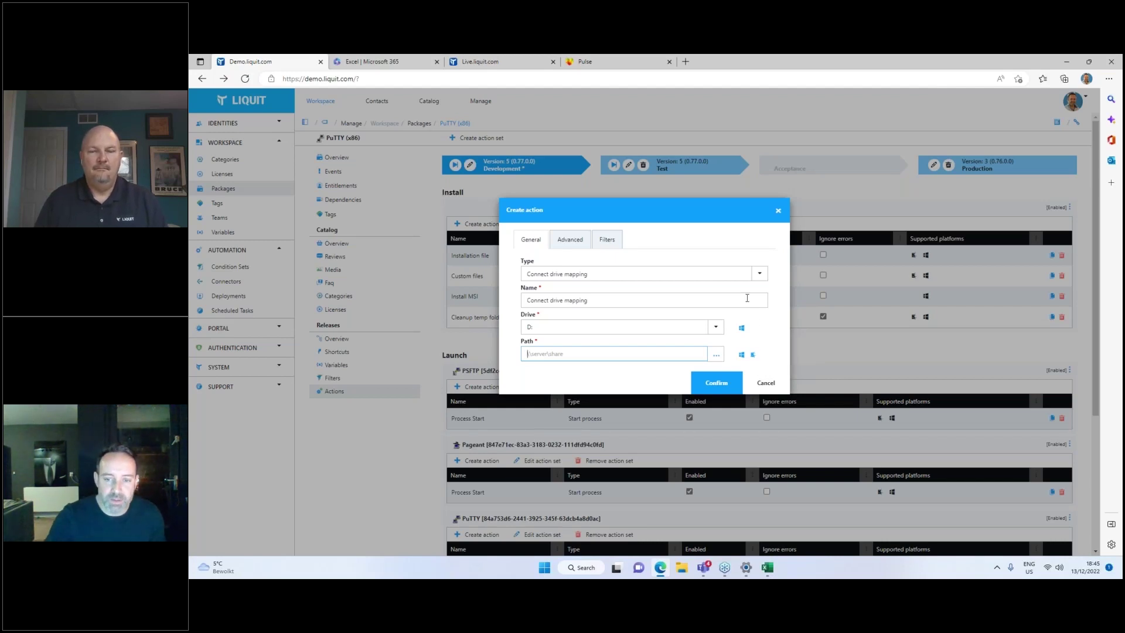
- Examine the platform support of the file system, app installation, remote and process action types without changing the selected type
click(759, 273)
scroll(642, 357, down, 1)
scroll(753, 333, down, 3)
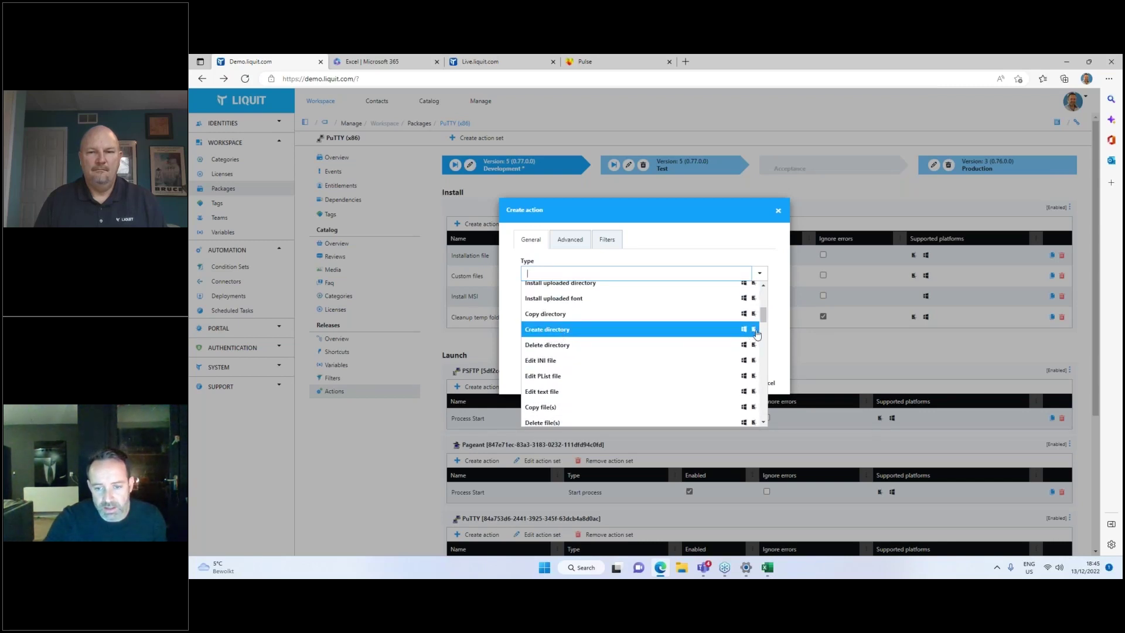
scroll(650, 346, down, 1)
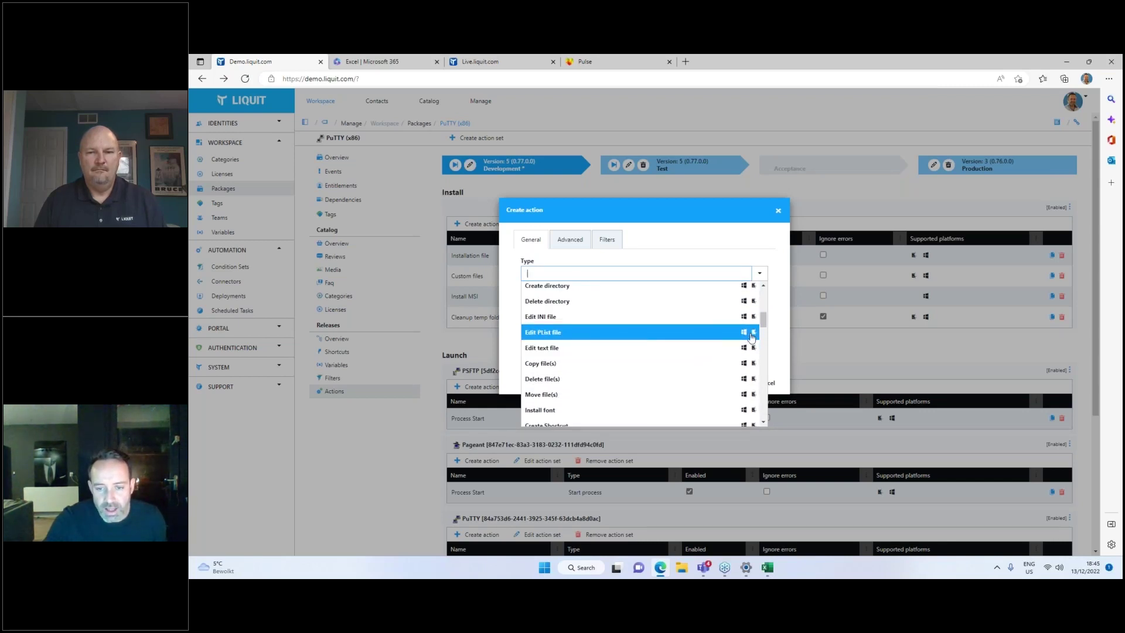
scroll(694, 340, down, 2)
scroll(723, 343, down, 3)
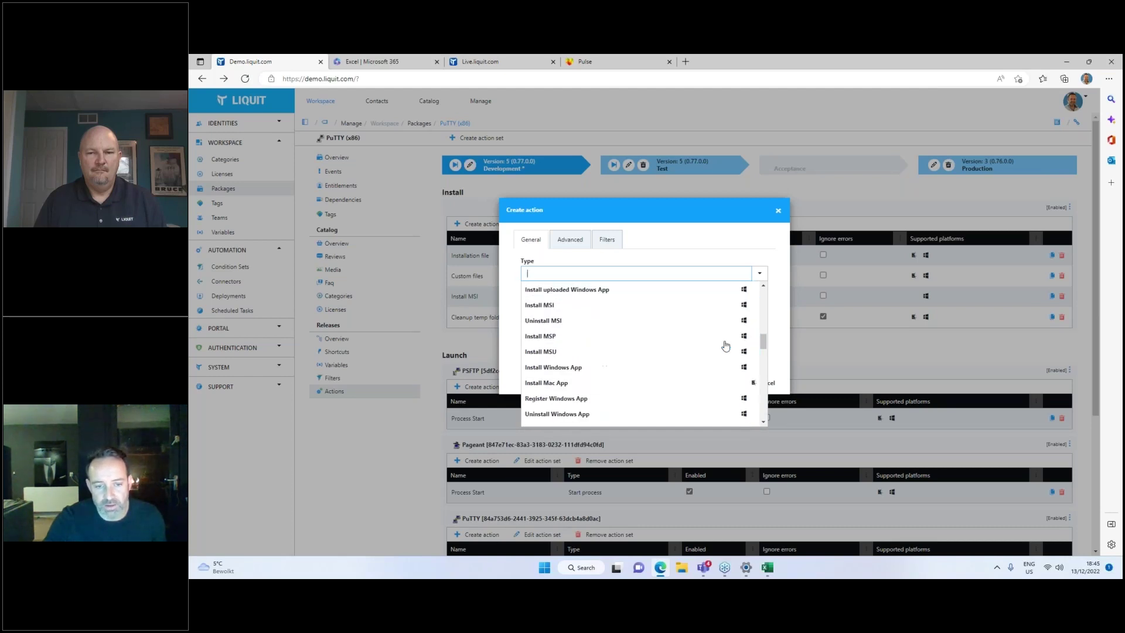
scroll(631, 366, down, 3)
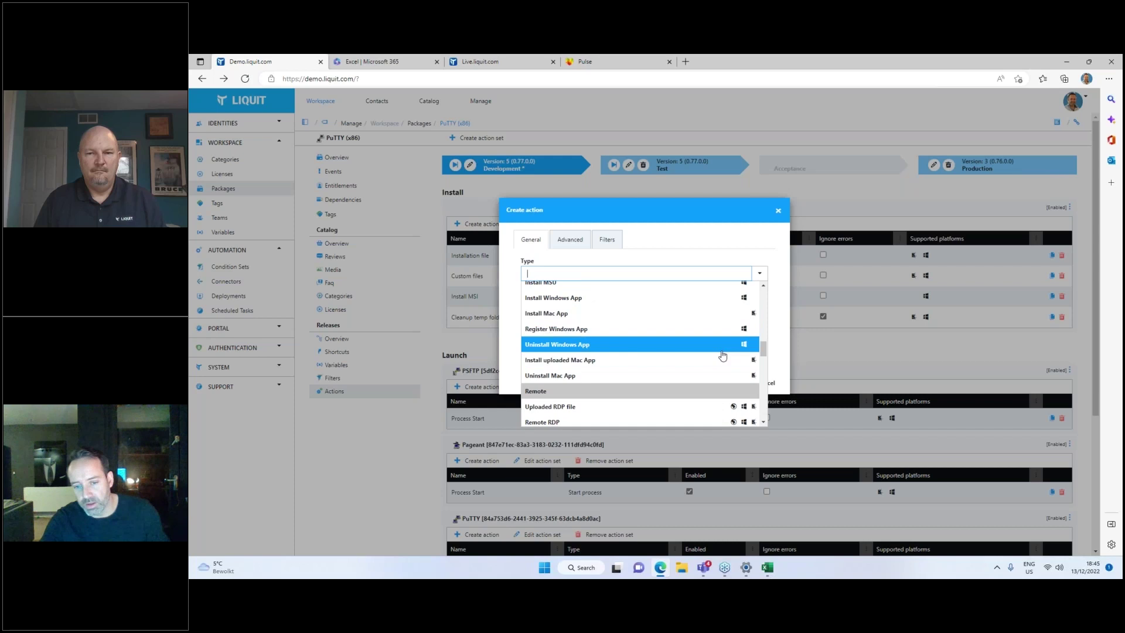
scroll(723, 355, down, 2)
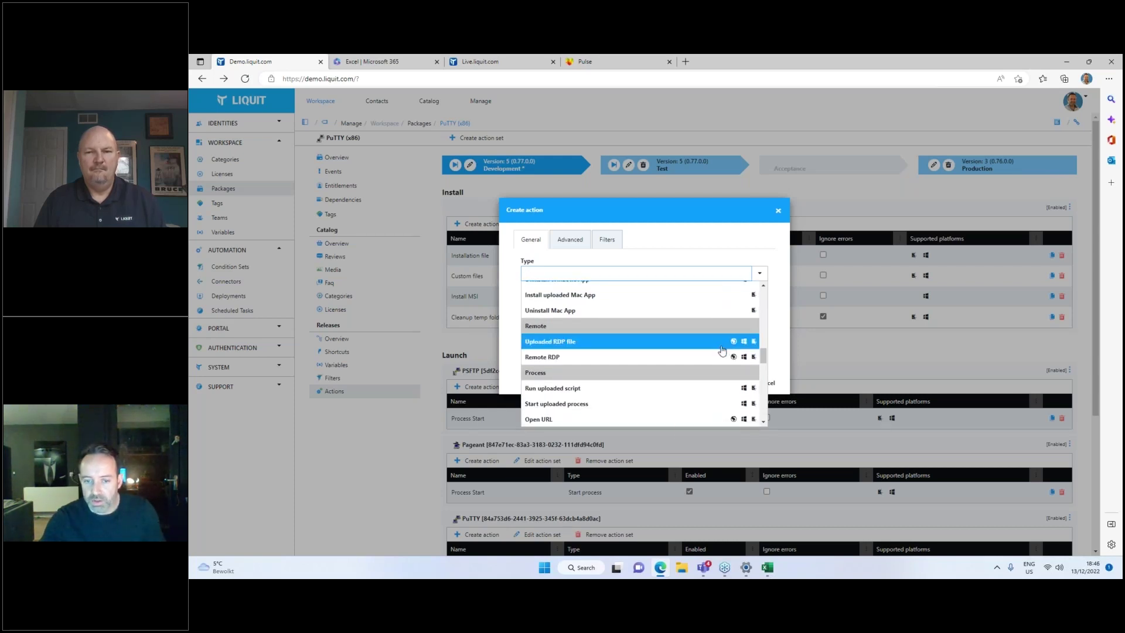
click(757, 275)
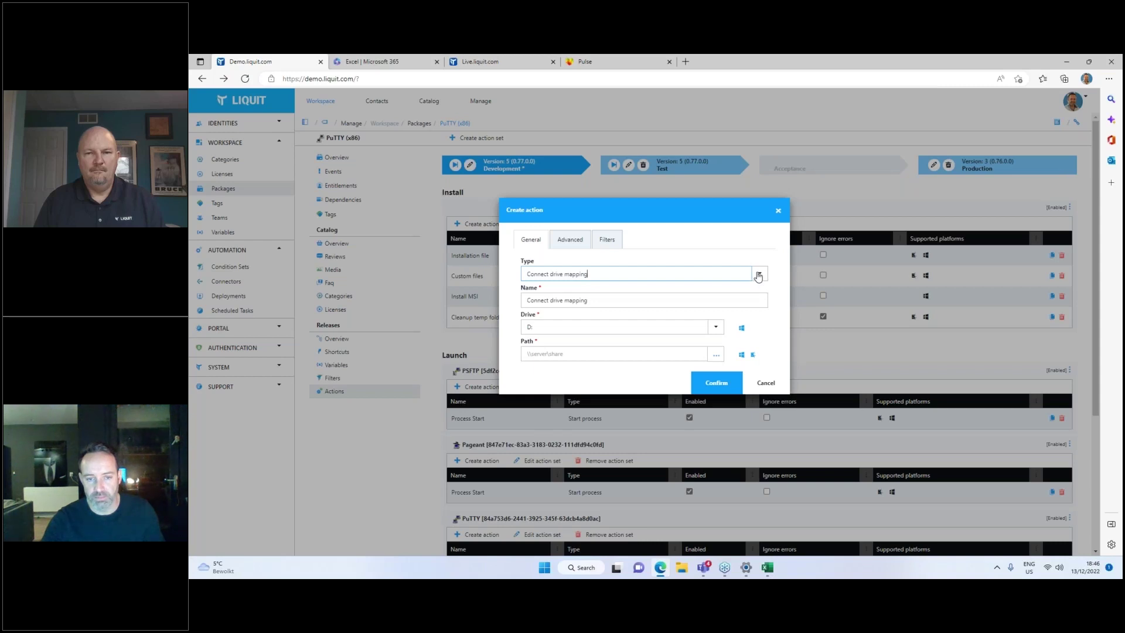
- Discard the unfinished drive mapping action and open the resources of the Setup Store connector
click(777, 209)
click(480, 101)
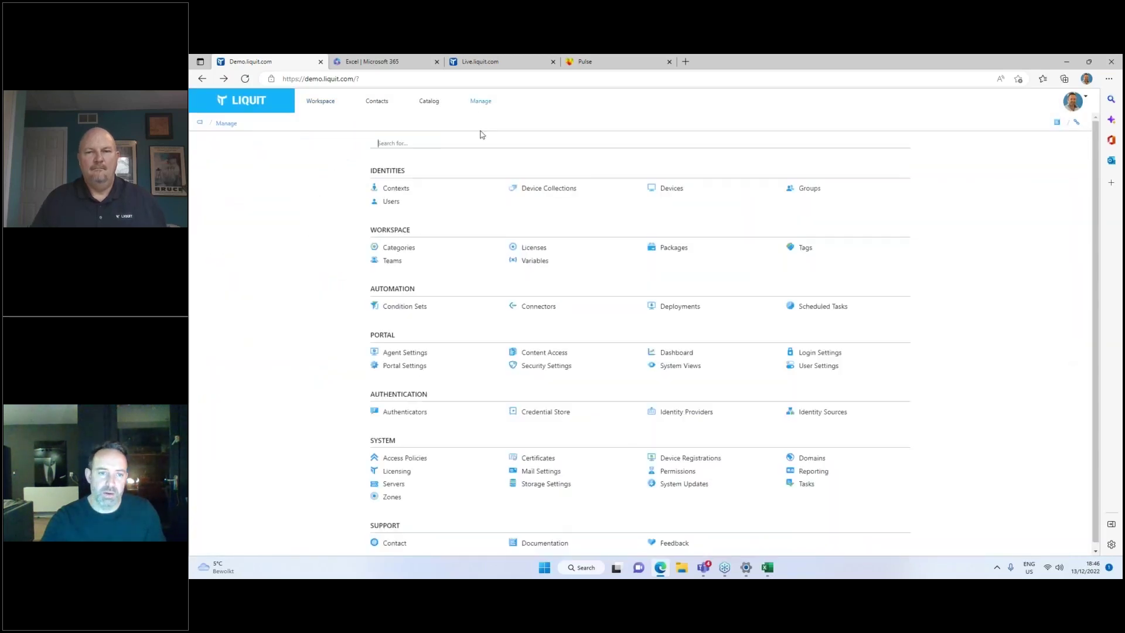
click(538, 306)
click(454, 261)
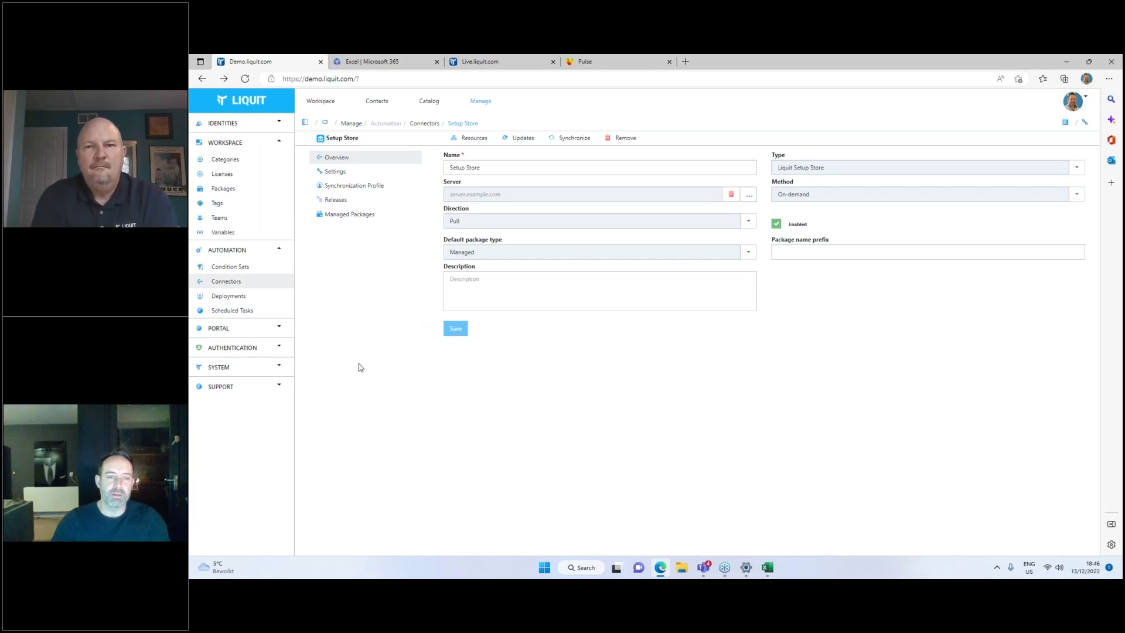
click(472, 138)
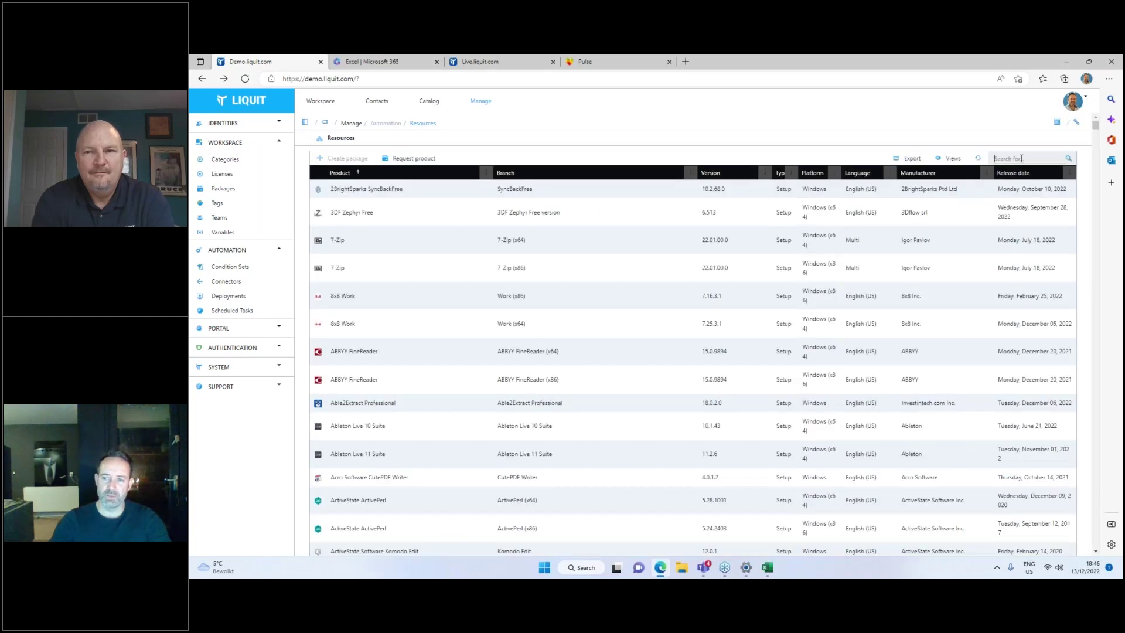
- Search the connector resources for "chrome" and select the 64-bit Google Chrome for Business entry
text(c)
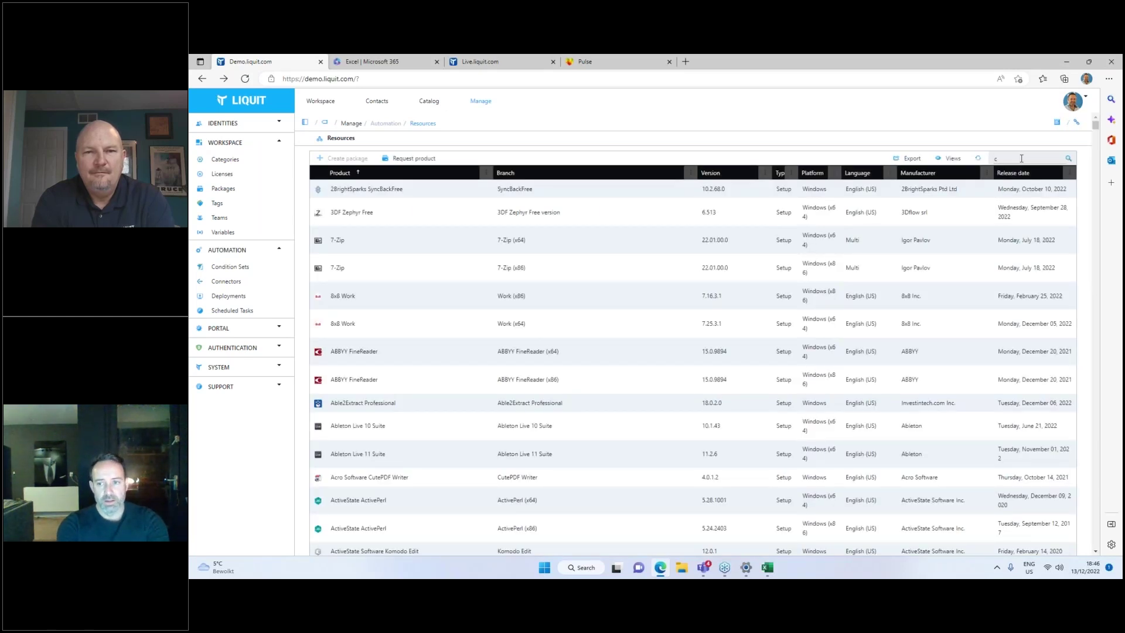
text(horm)
key(BackSpace)
key(BackSpace)
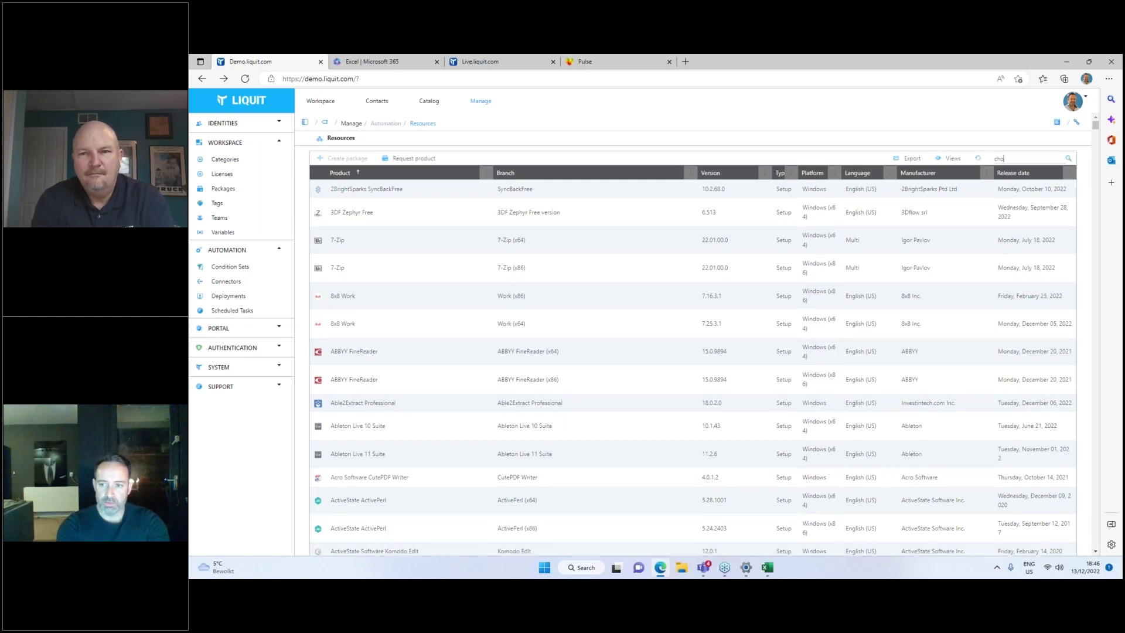
key(BackSpace)
text(rome)
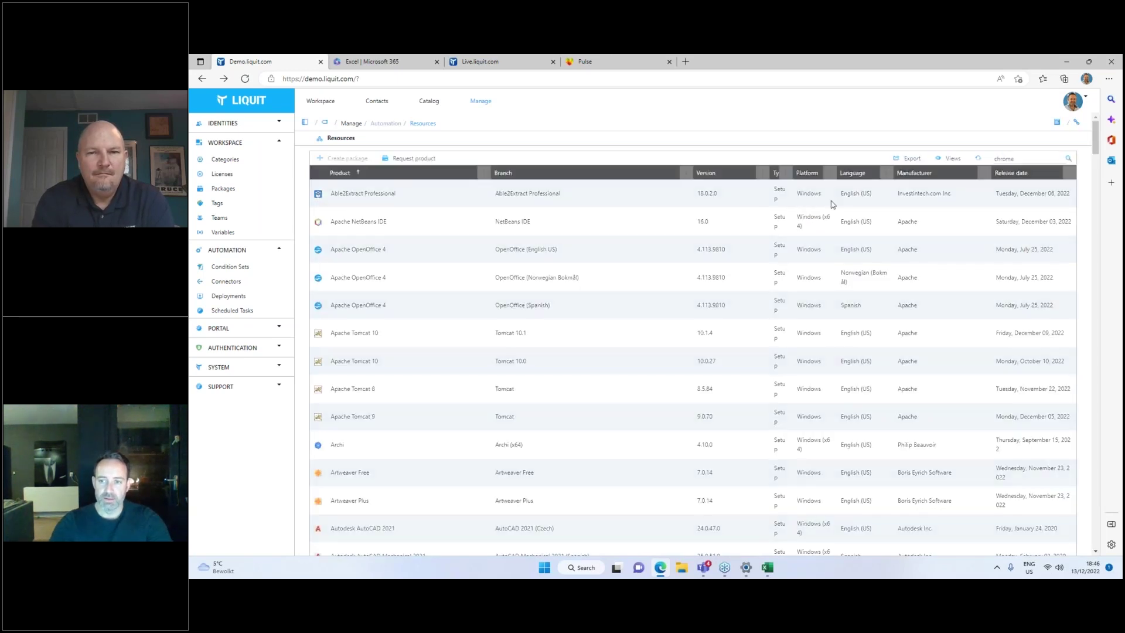
click(489, 194)
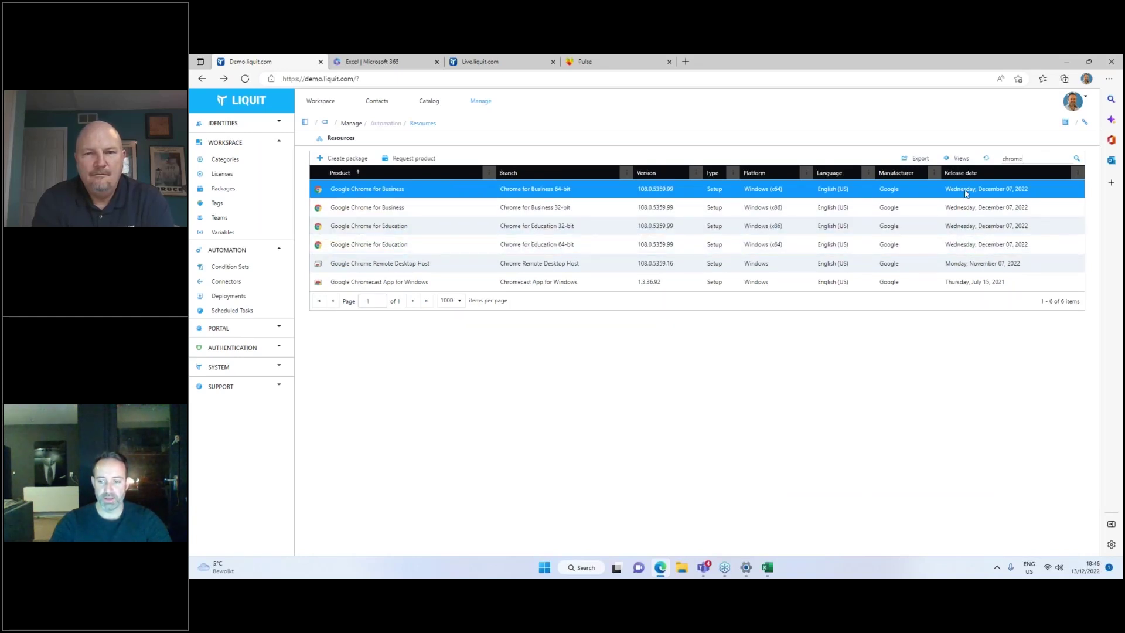
- Start a package from Chrome for Business 64-bit, published to Test with existing packages updated, and advance to its customization
double_click(334, 194)
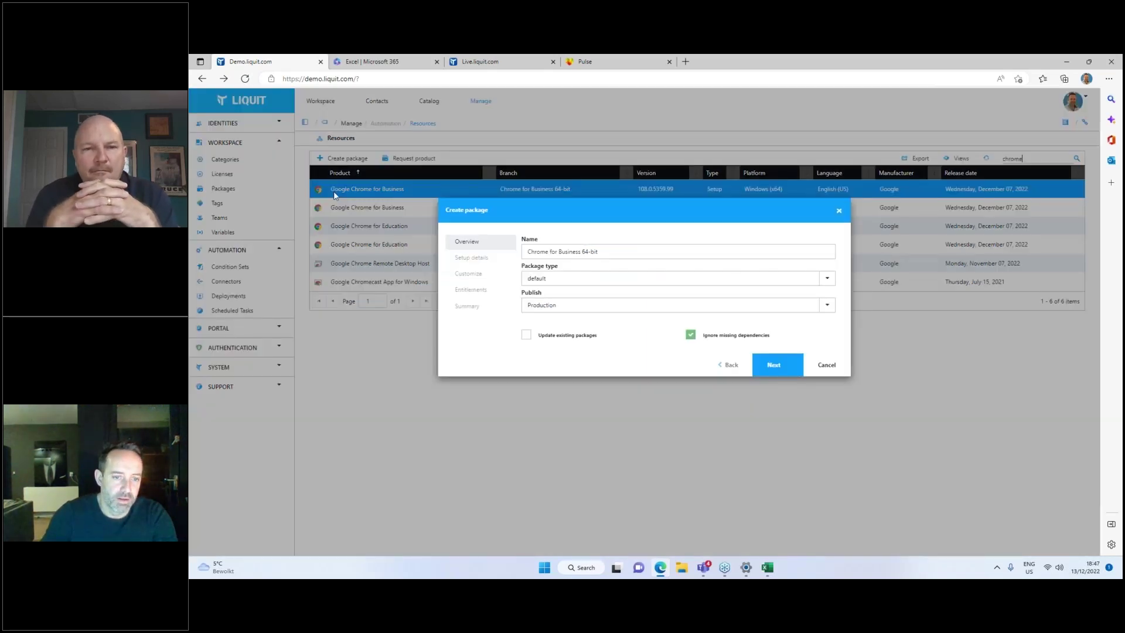
click(569, 310)
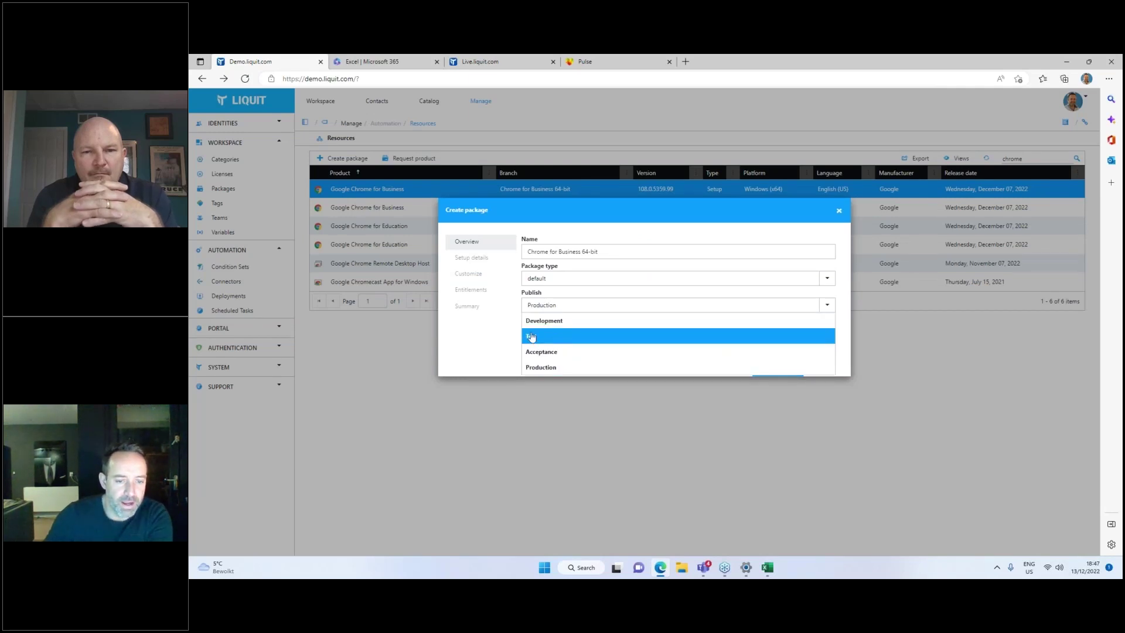
click(559, 337)
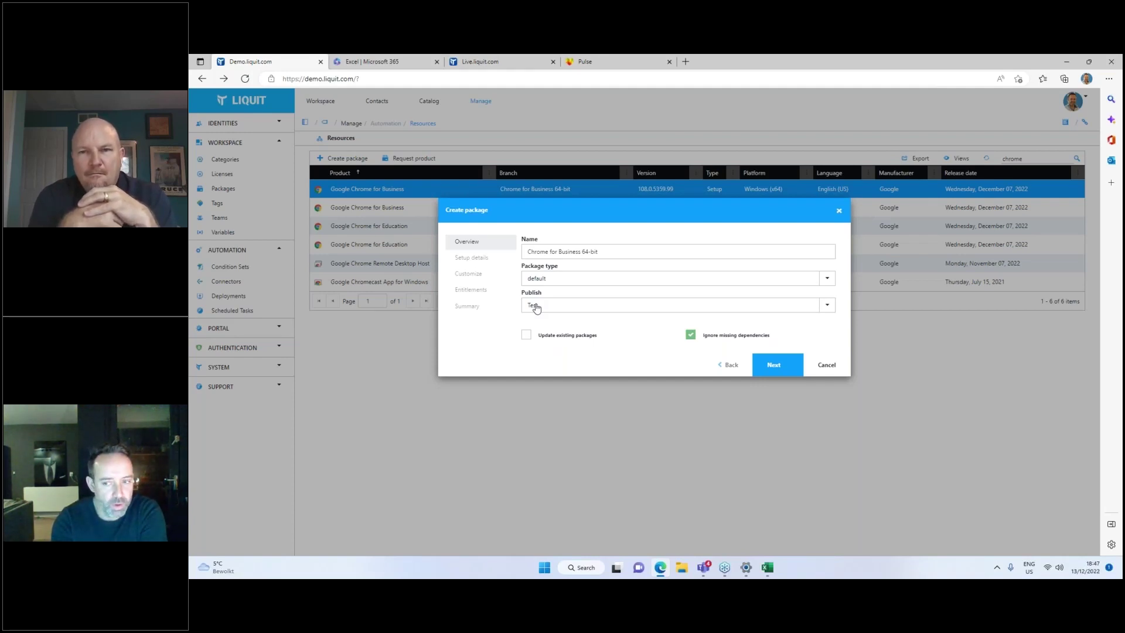
click(526, 334)
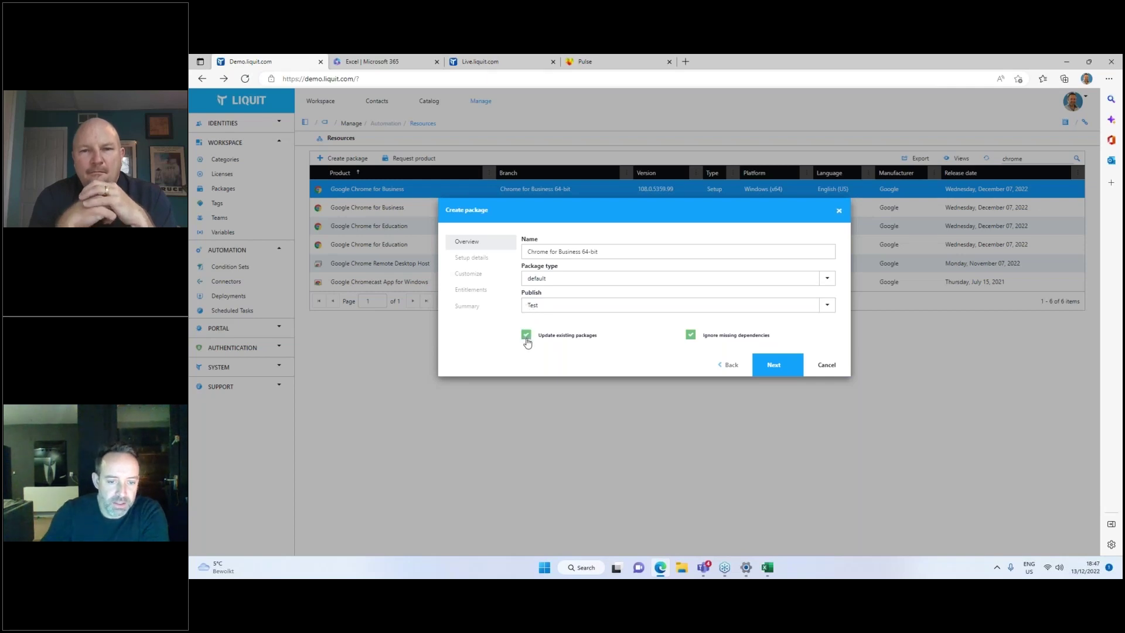
click(772, 364)
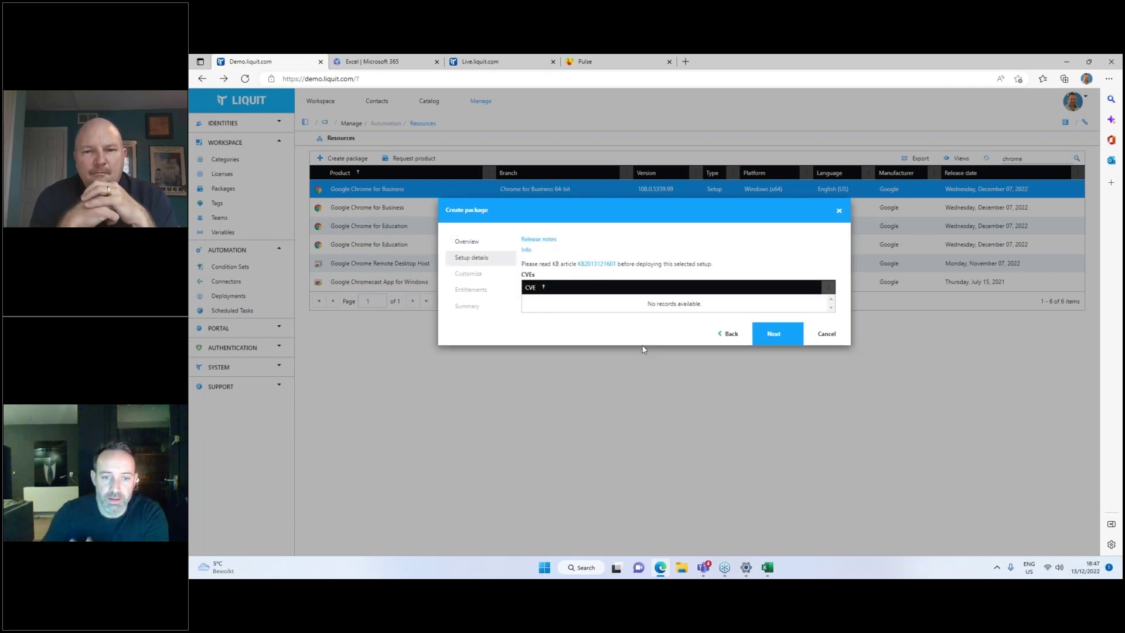
click(769, 339)
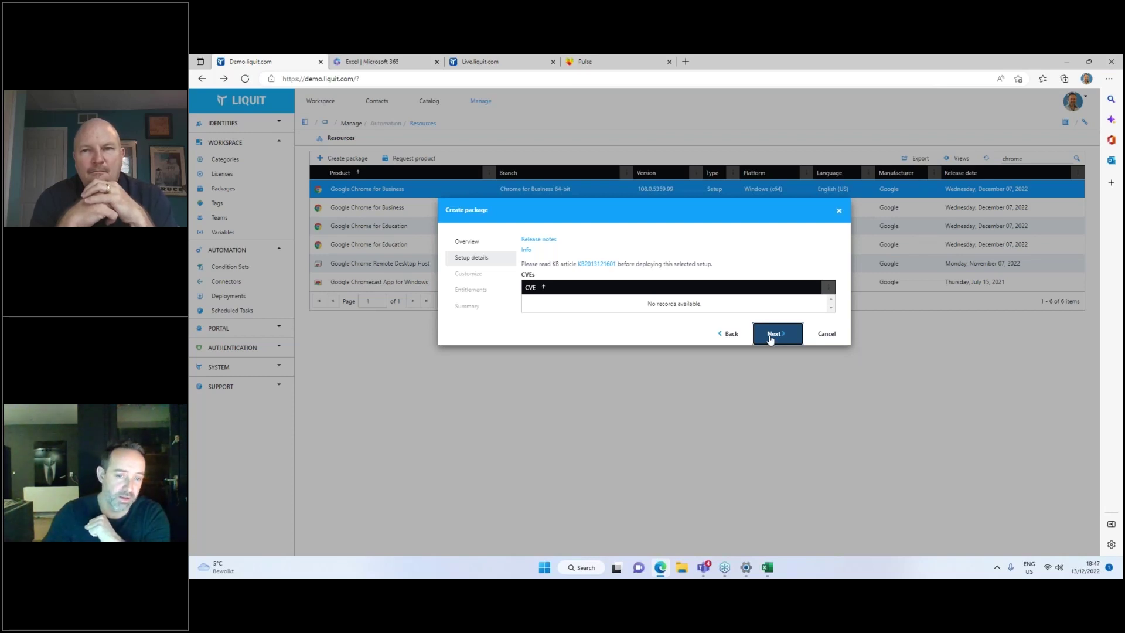
click(770, 340)
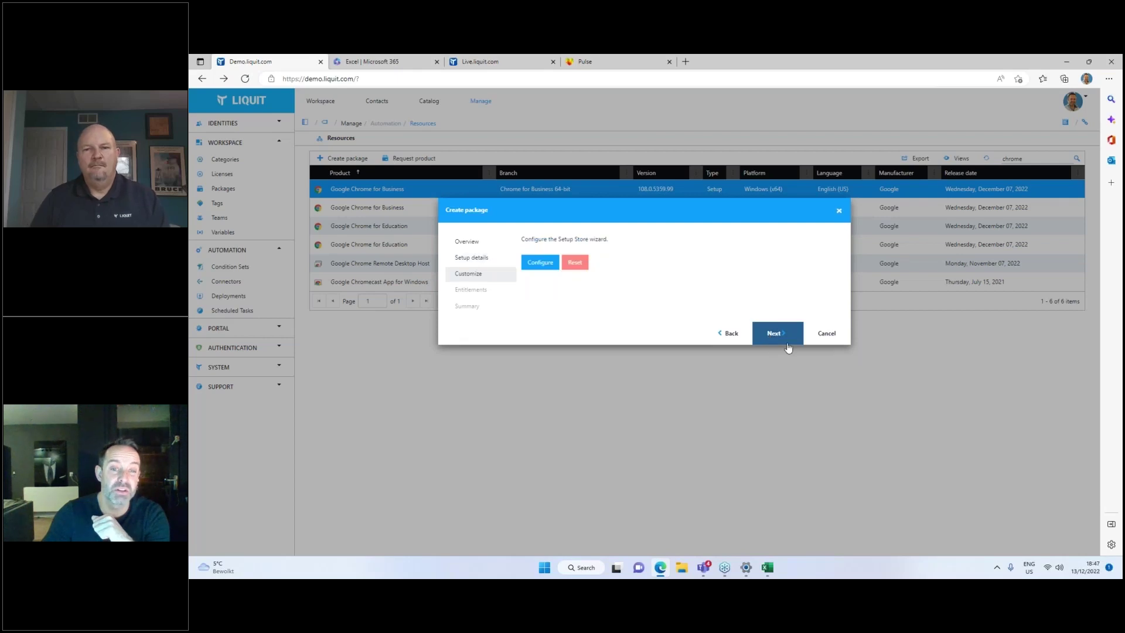
- Configure the Chrome setup through its homepage and distribution preferences, enable Import Bookmarks, and save the configuration
click(544, 264)
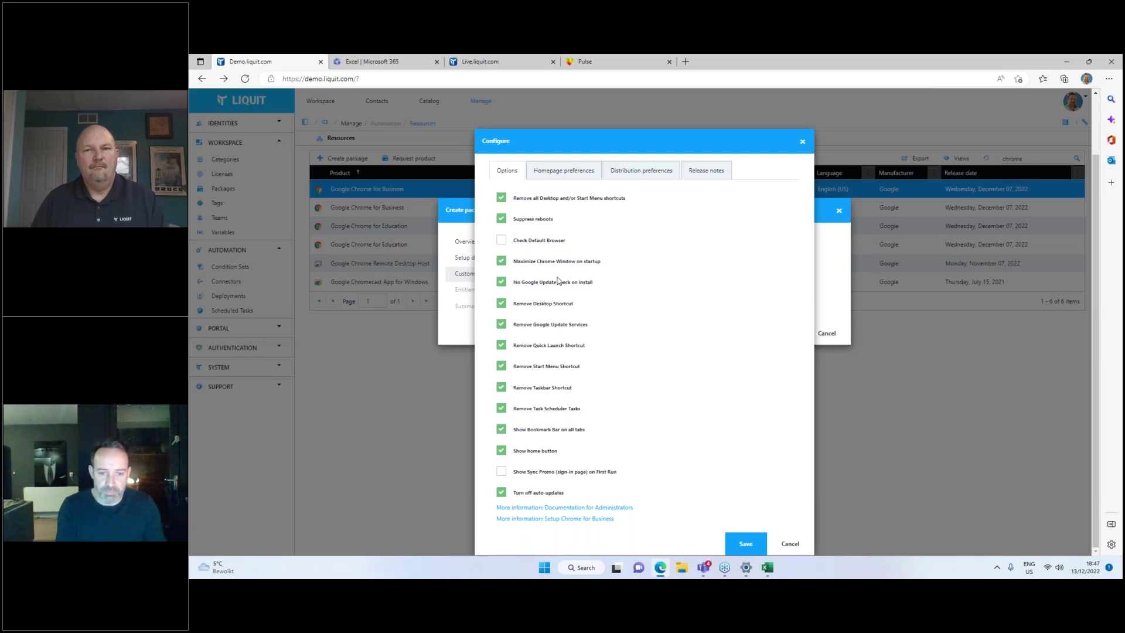
click(556, 172)
click(634, 242)
click(501, 324)
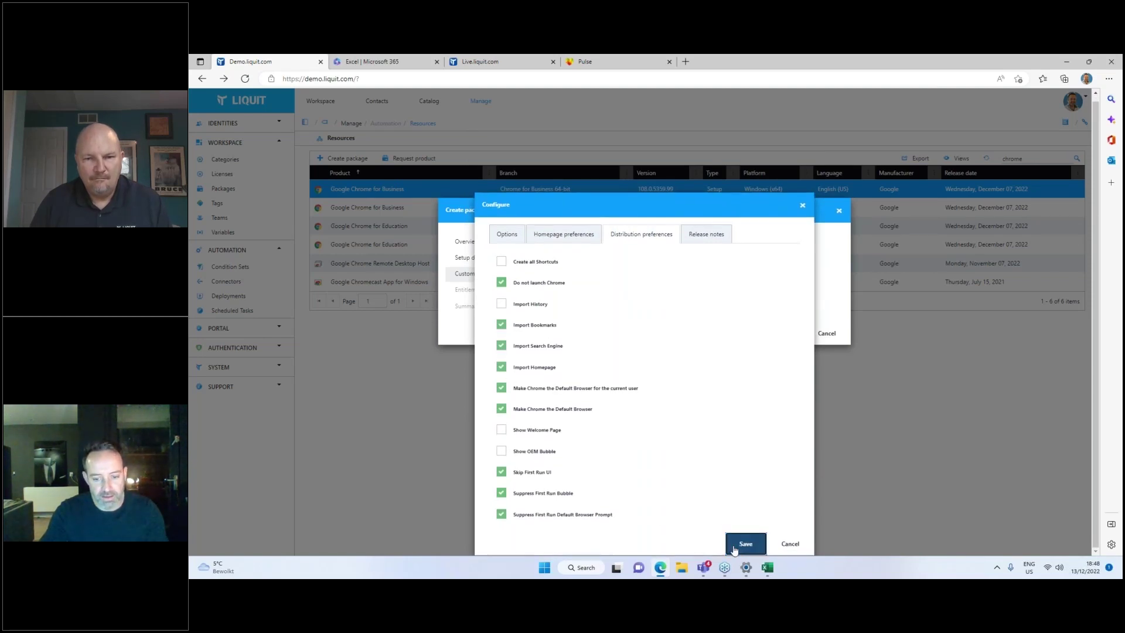
click(739, 543)
- Add an entitlement for Citrix Servers with the Production stage, published to Workspace
click(777, 334)
click(567, 245)
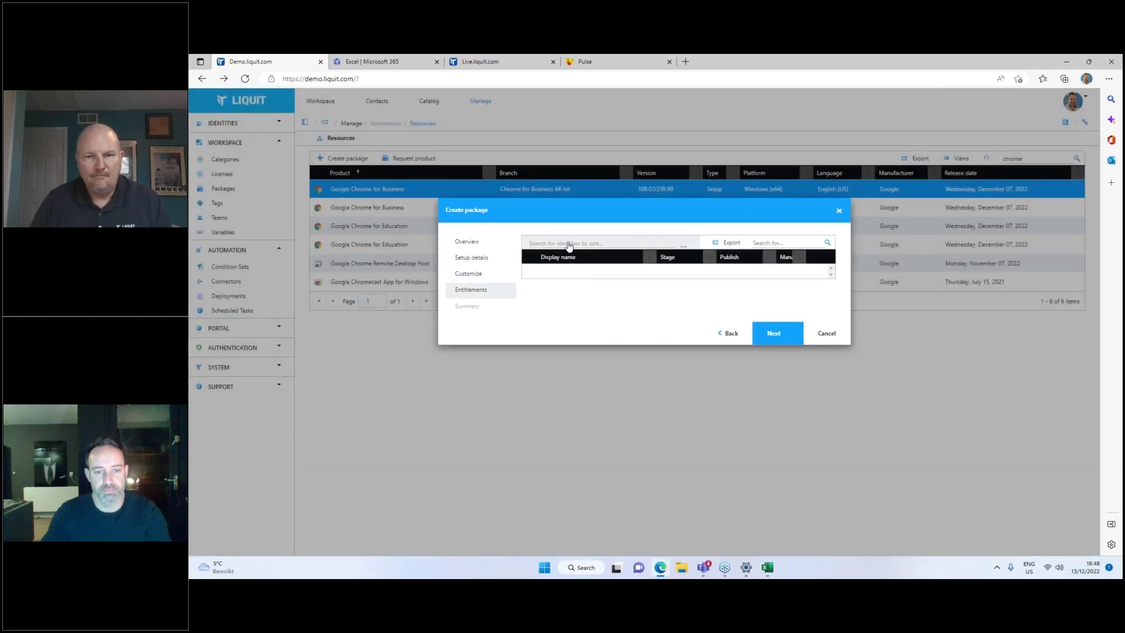
text(citri)
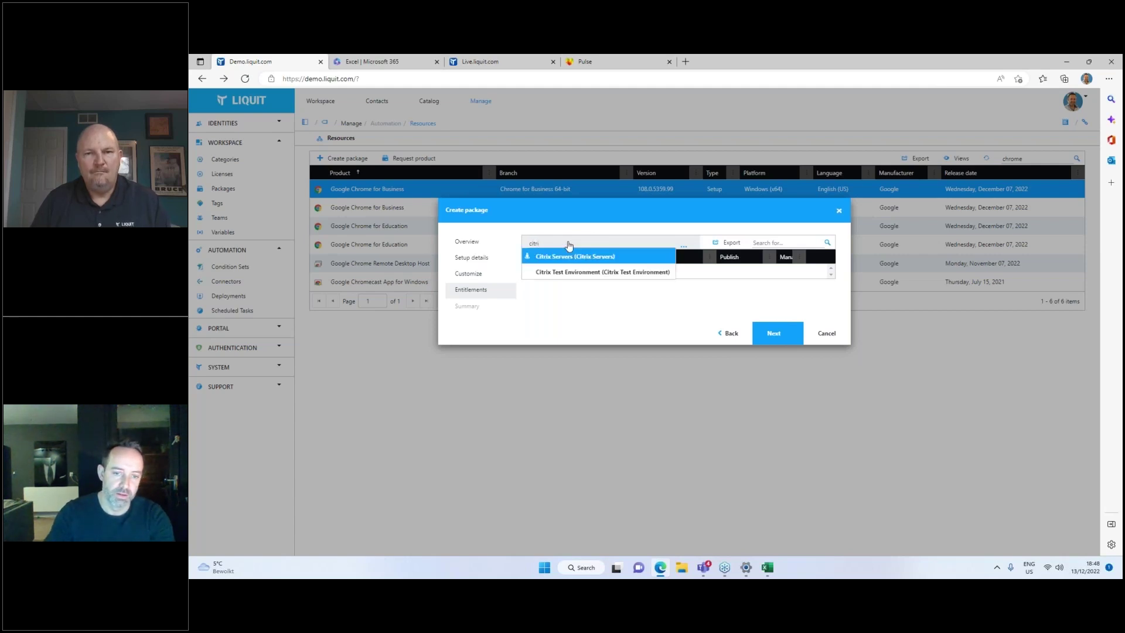
click(567, 257)
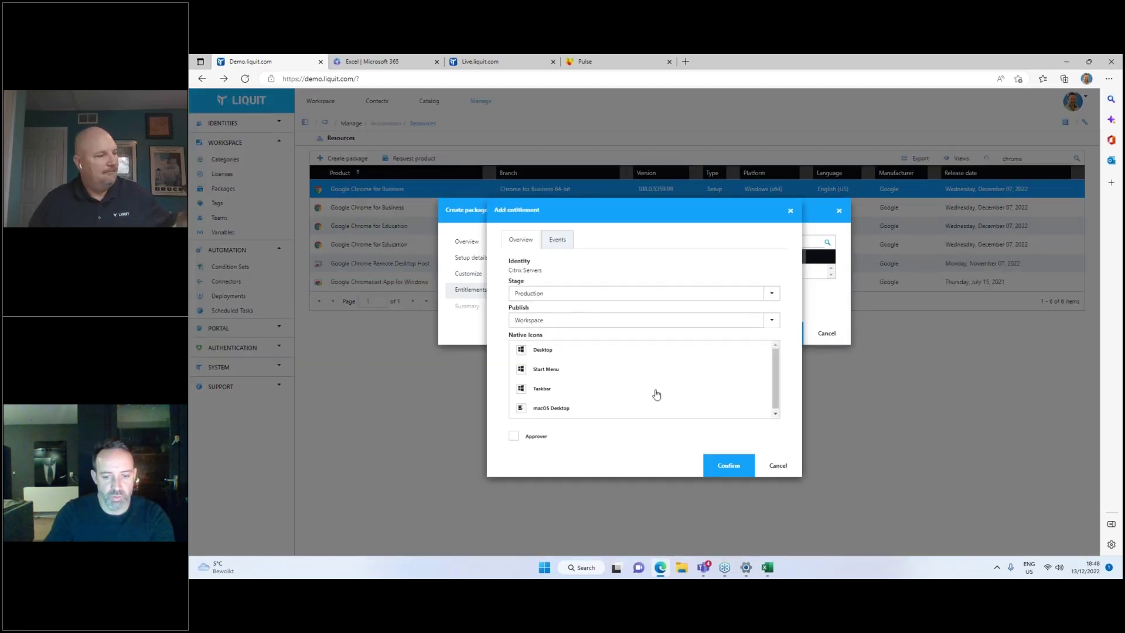
click(729, 465)
- Add Citrix Test Environment as a second entitlement identity with the Test stage, published to Workspace
click(584, 245)
text(citrix)
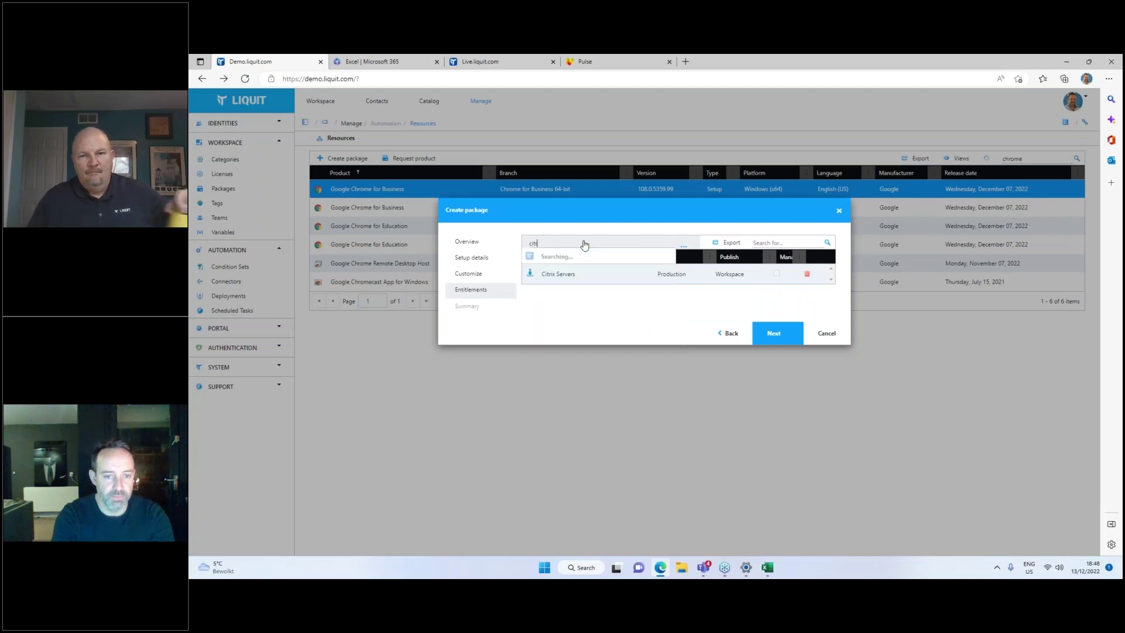
click(594, 273)
click(585, 294)
click(572, 322)
- Give the Citrix Test Environment entitlement an event that runs Install at Device startup, and confirm the entitlement
click(557, 239)
click(531, 274)
click(574, 251)
scroll(586, 340, down, 1)
click(580, 355)
click(575, 279)
click(562, 309)
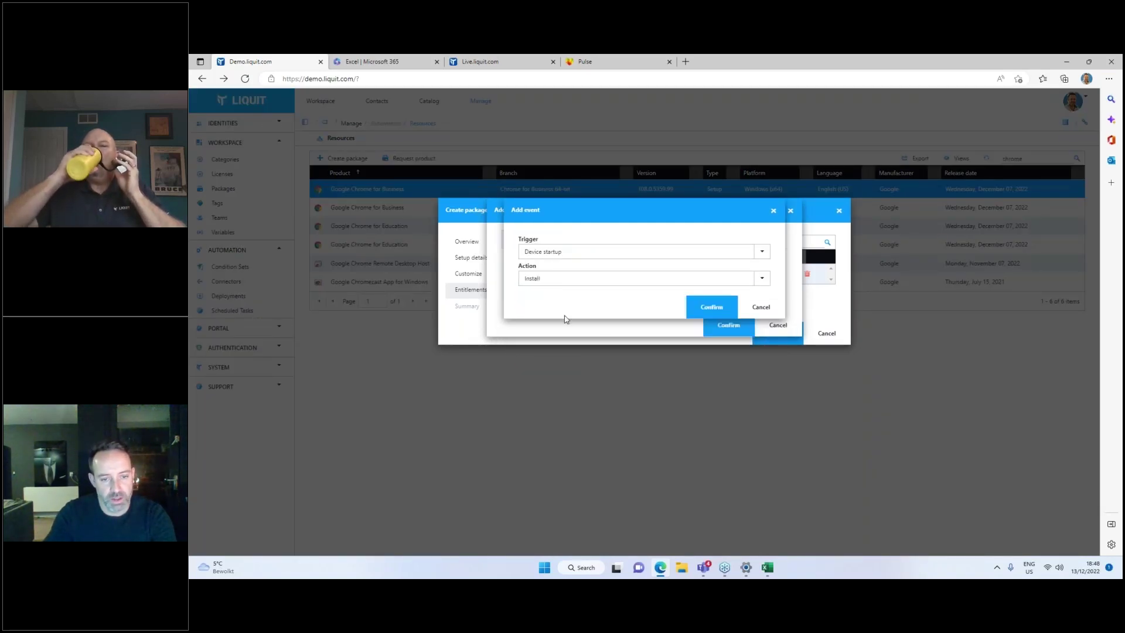
click(714, 307)
click(716, 328)
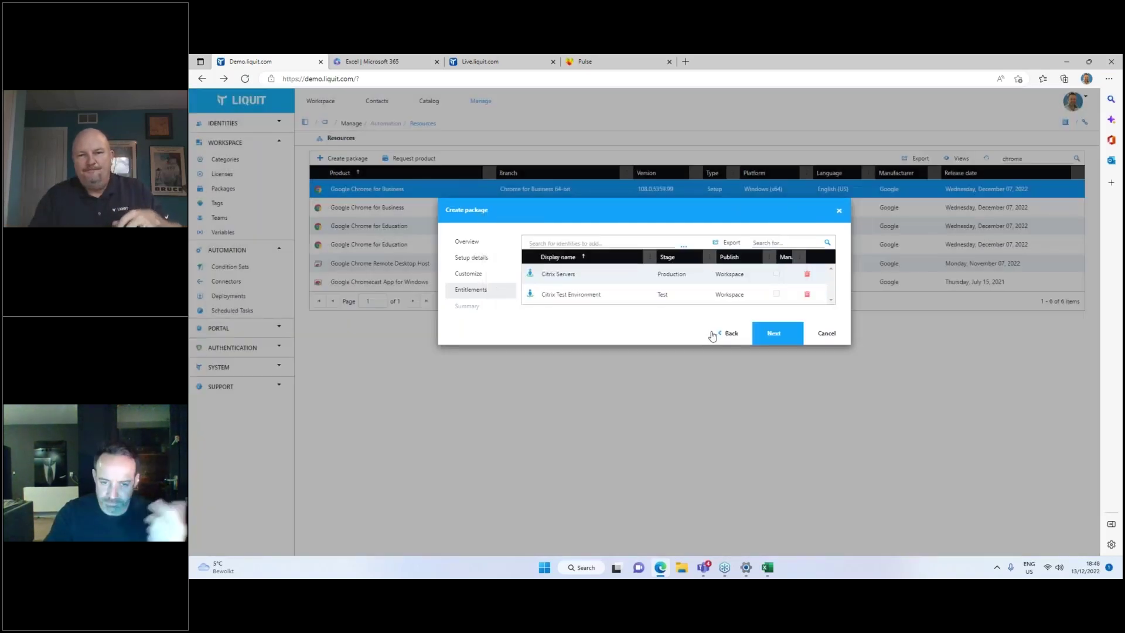
- Accept the two Citrix entitlements and finish creating the Chrome for Business 64-bit package
click(587, 300)
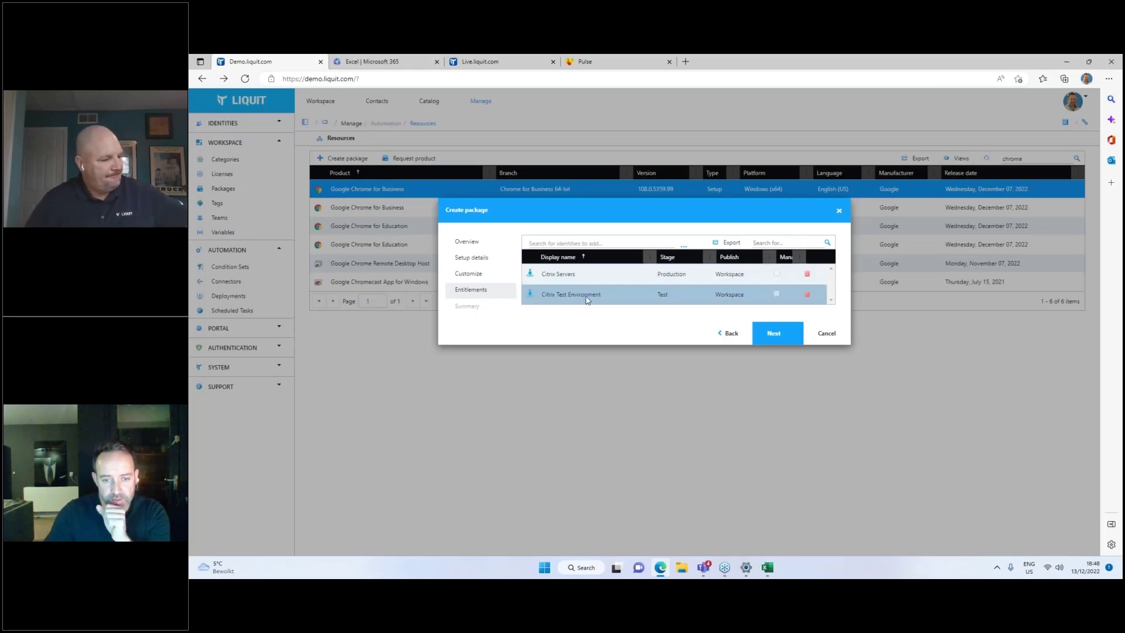
click(774, 332)
click(781, 386)
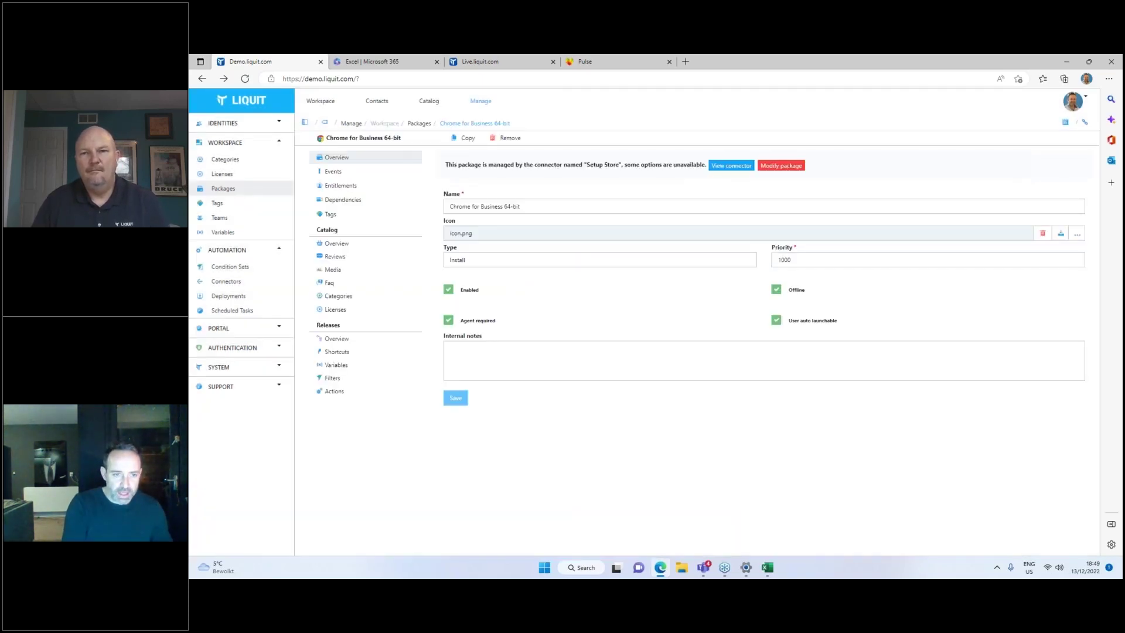
- View the workspace's published applications and open the 7-zip license from the license management
click(320, 100)
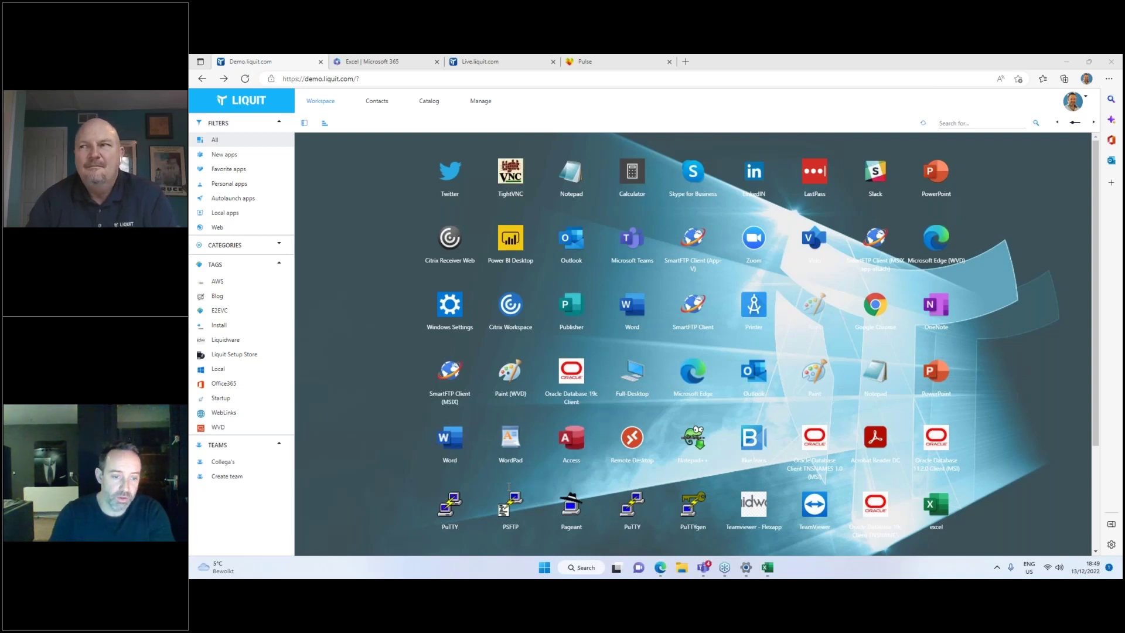
click(407, 421)
click(481, 101)
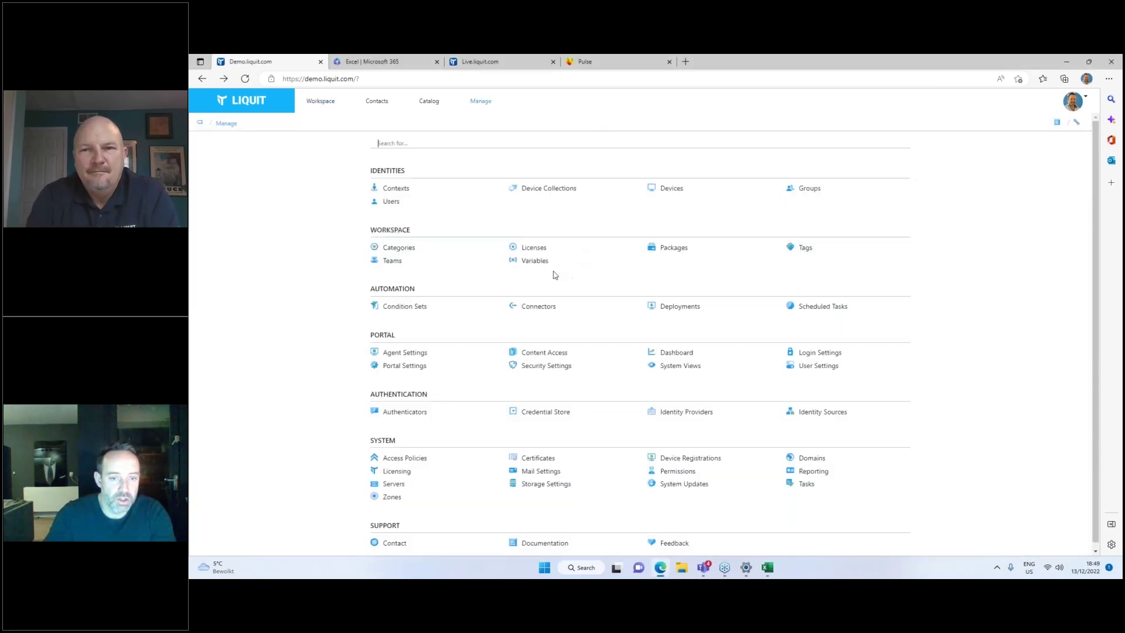
click(538, 249)
double_click(372, 189)
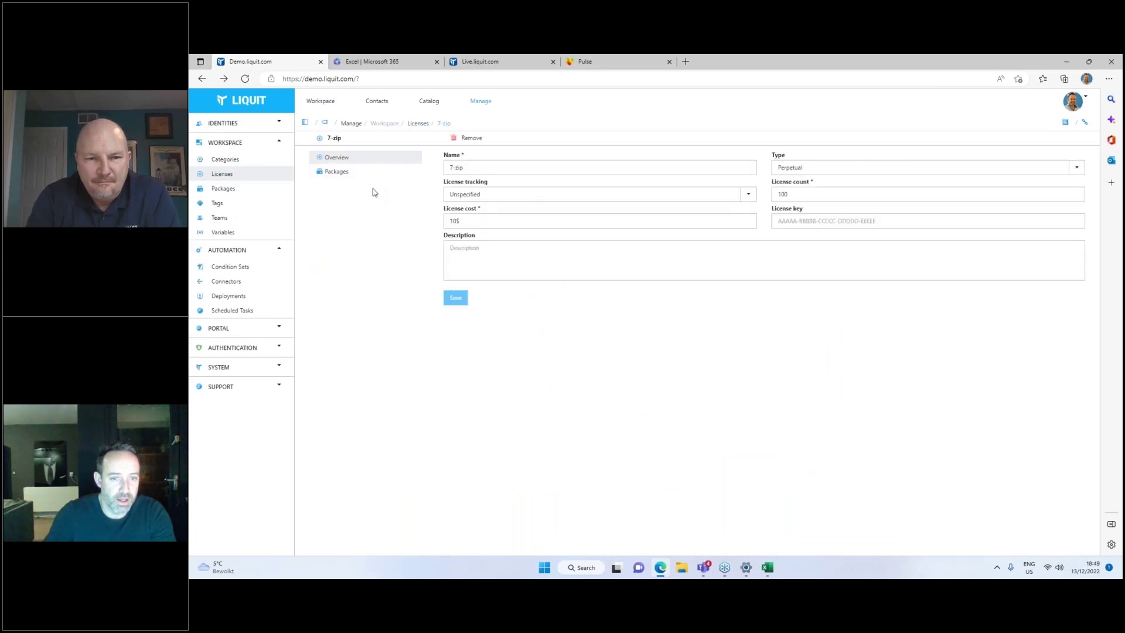
- Set the license tracking of the 7-zip license to Concurrent without saving
click(328, 122)
double_click(499, 197)
click(468, 196)
click(482, 225)
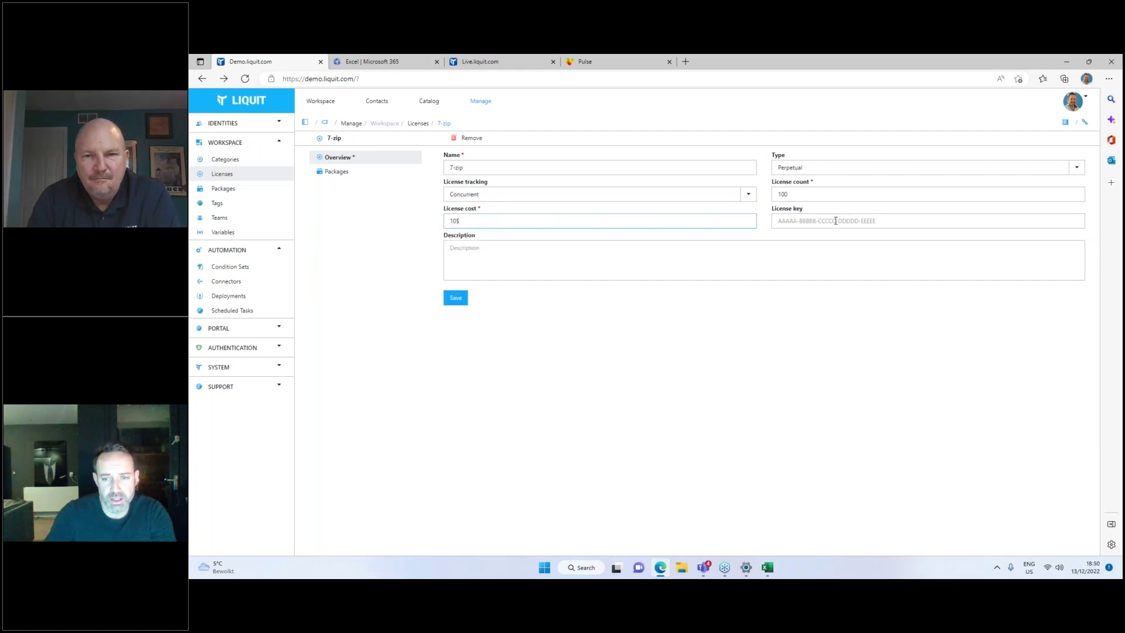
- Check the selectable license types for 7-zip, and return to the management overview, discarding the pending changes
click(818, 171)
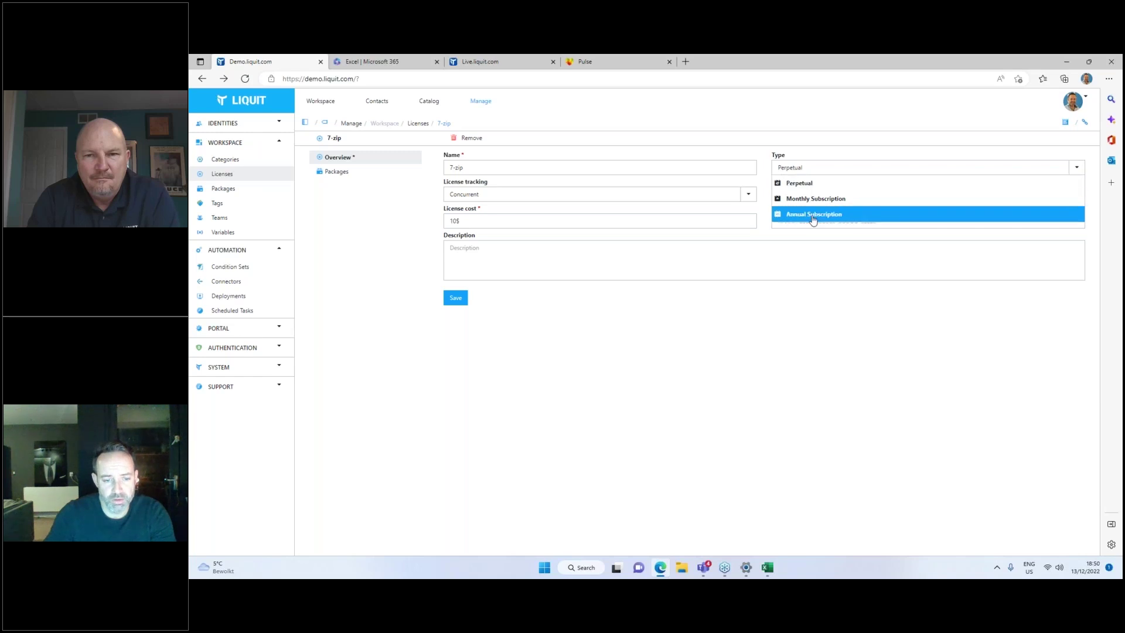
click(657, 345)
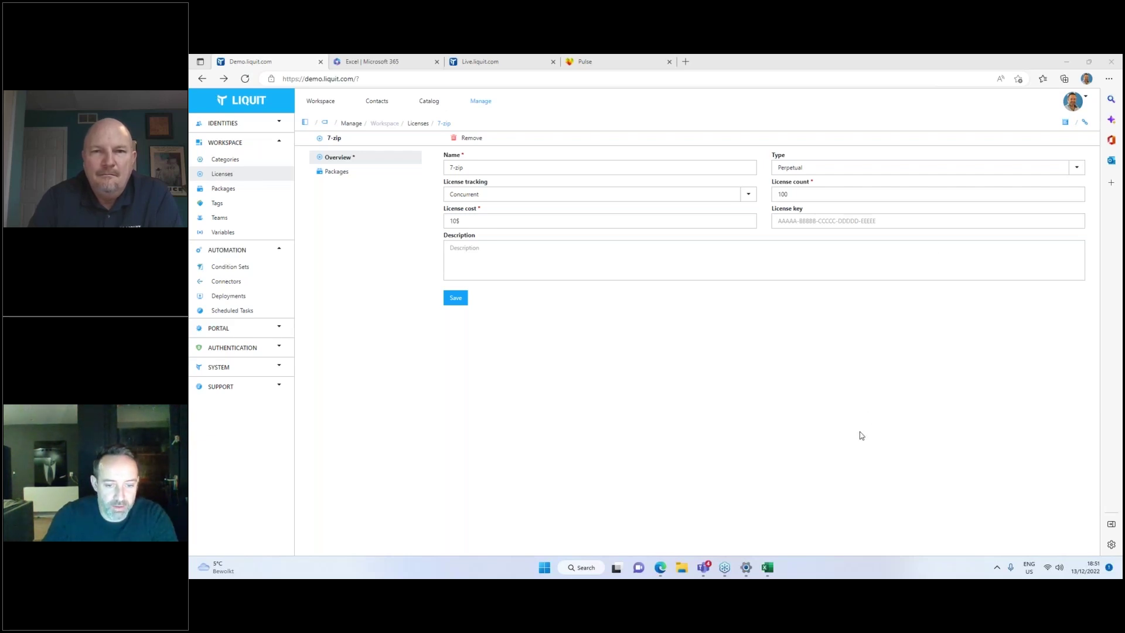
click(479, 102)
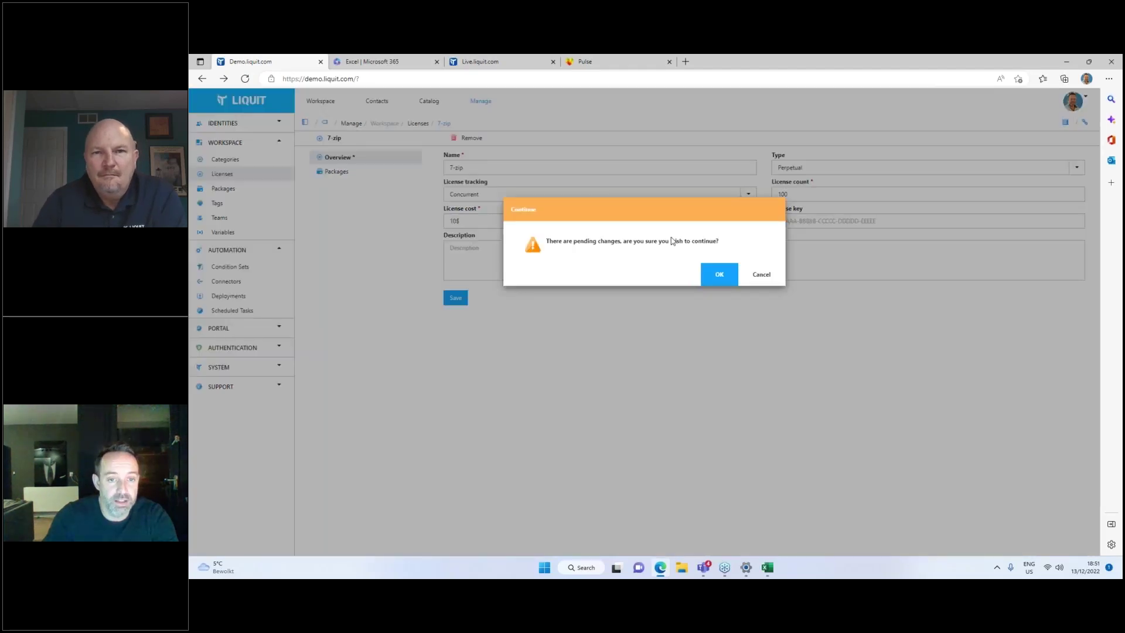
click(715, 272)
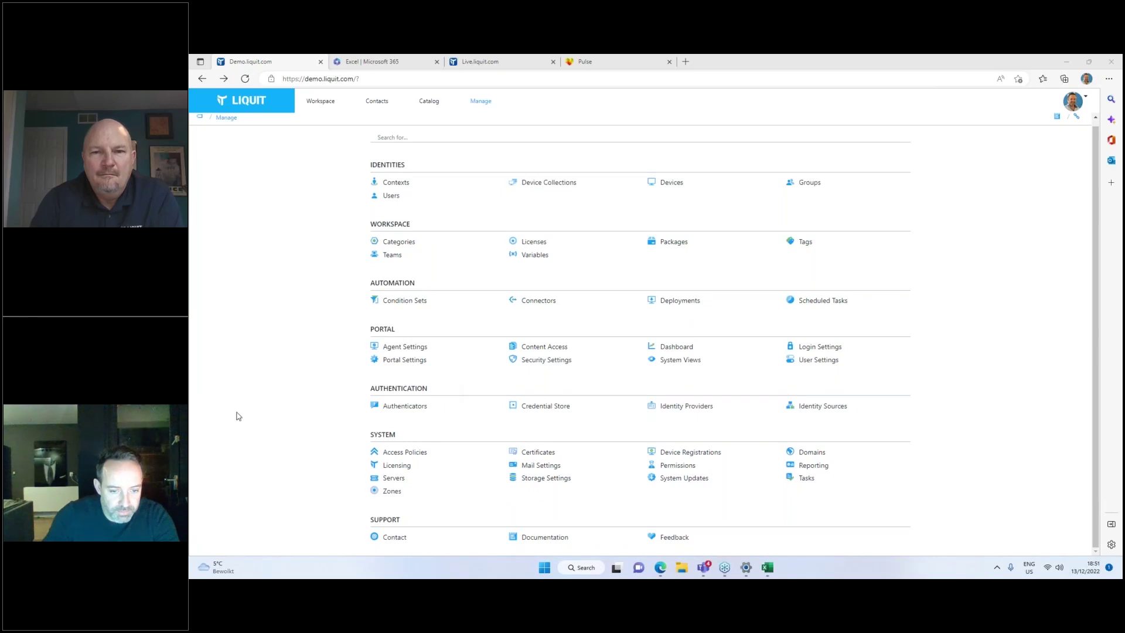
- Open the portal dashboard and view its Applications summary
click(553, 446)
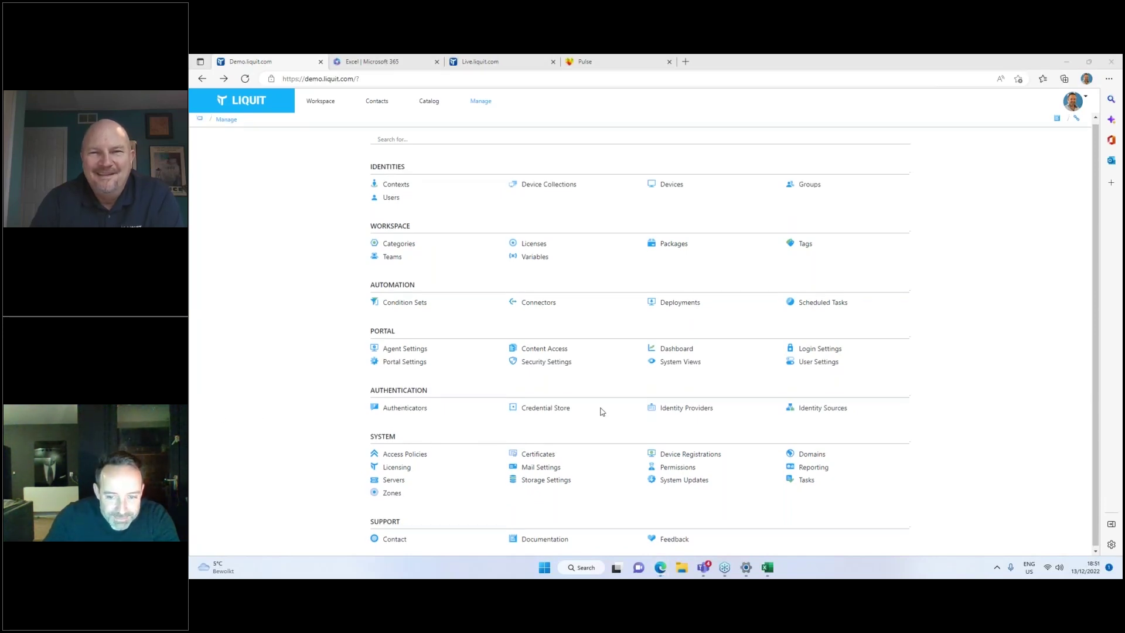
click(670, 347)
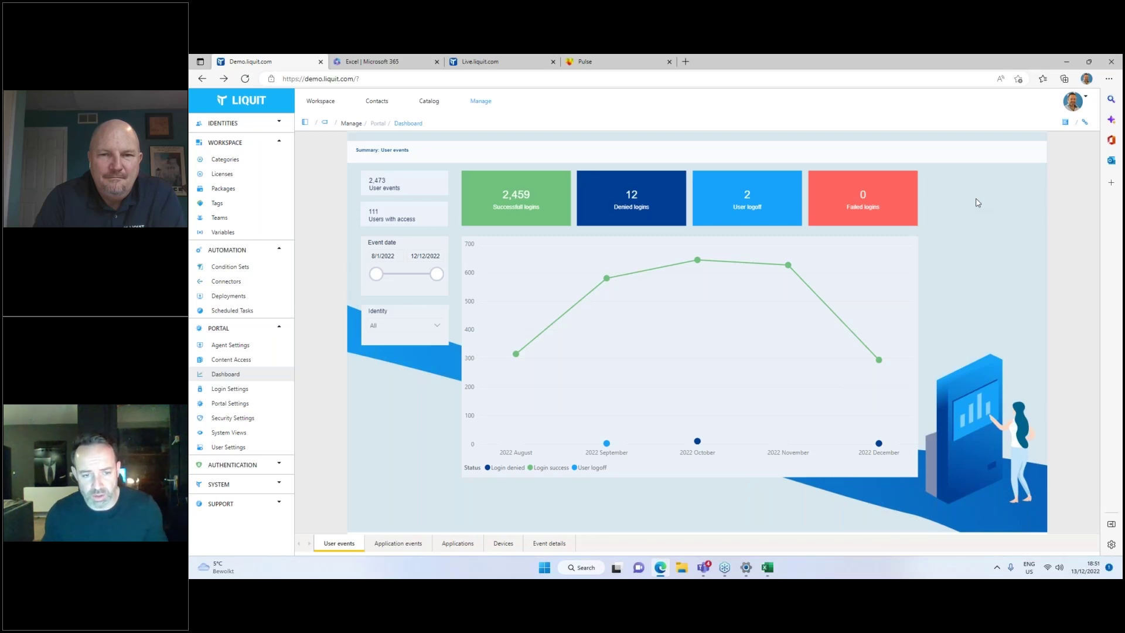
click(467, 546)
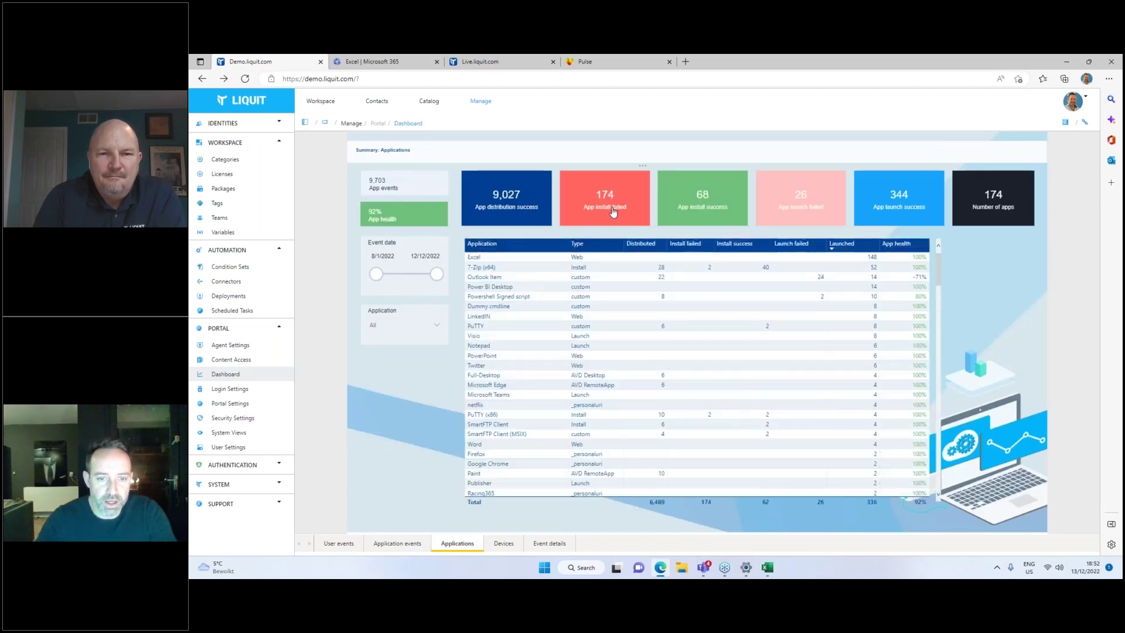
- Look through the Applications summary table and show the available options for one of its rows
scroll(712, 267, down, 2)
scroll(713, 267, up, 2)
right_click(718, 260)
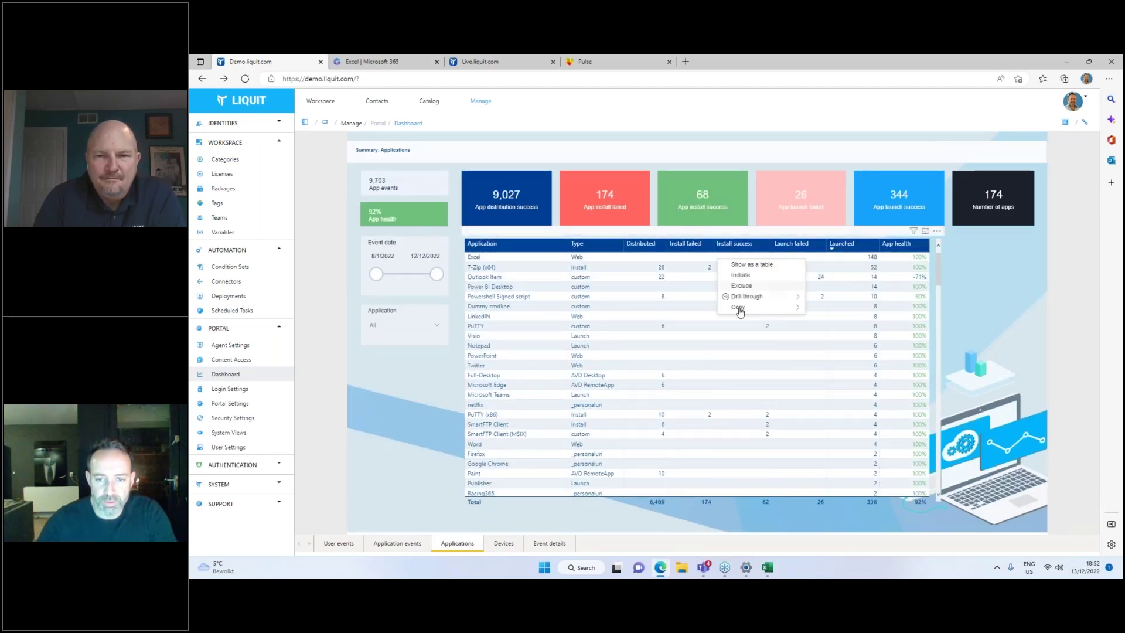
- Open the Devices summary and inspect the app health breakdown of the CB-Laptop device
click(499, 544)
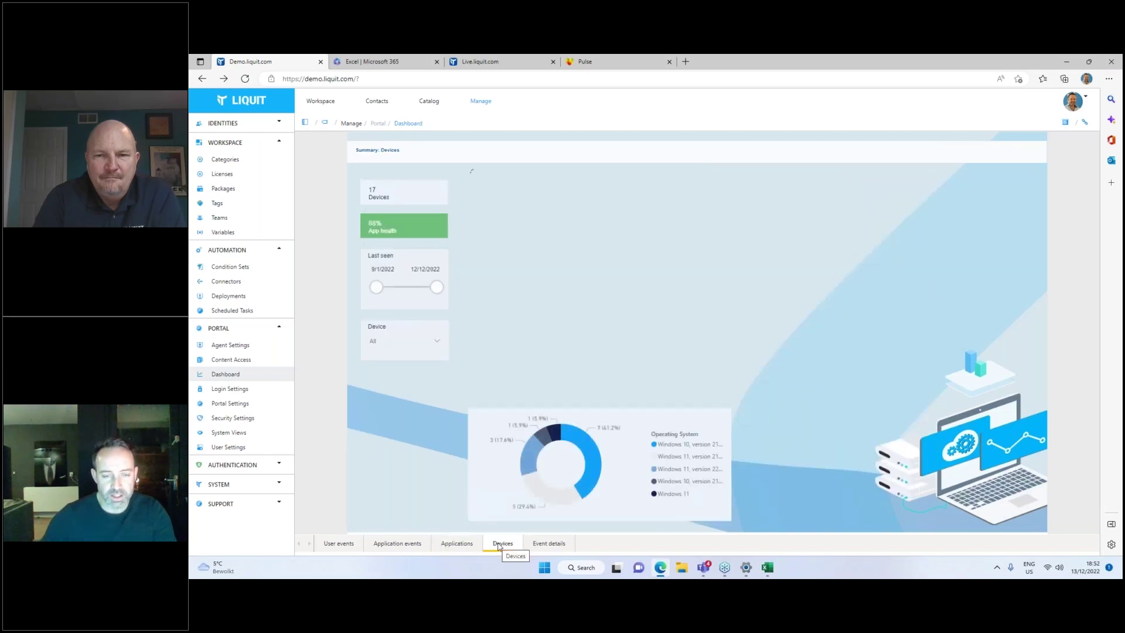
mouse_move(1024, 202)
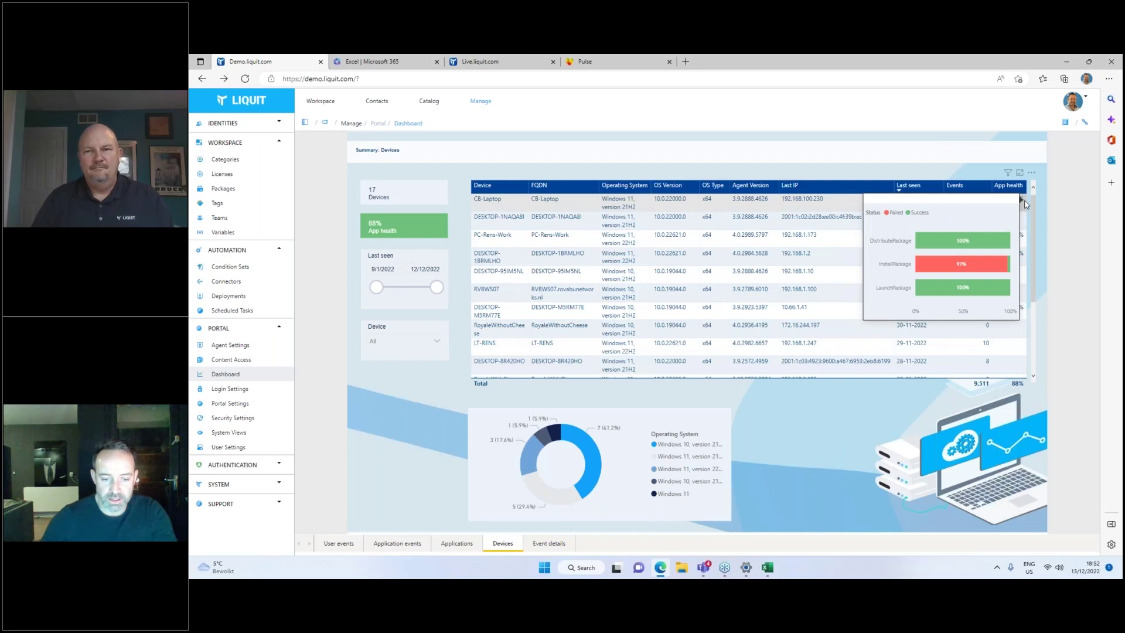
mouse_move(992, 227)
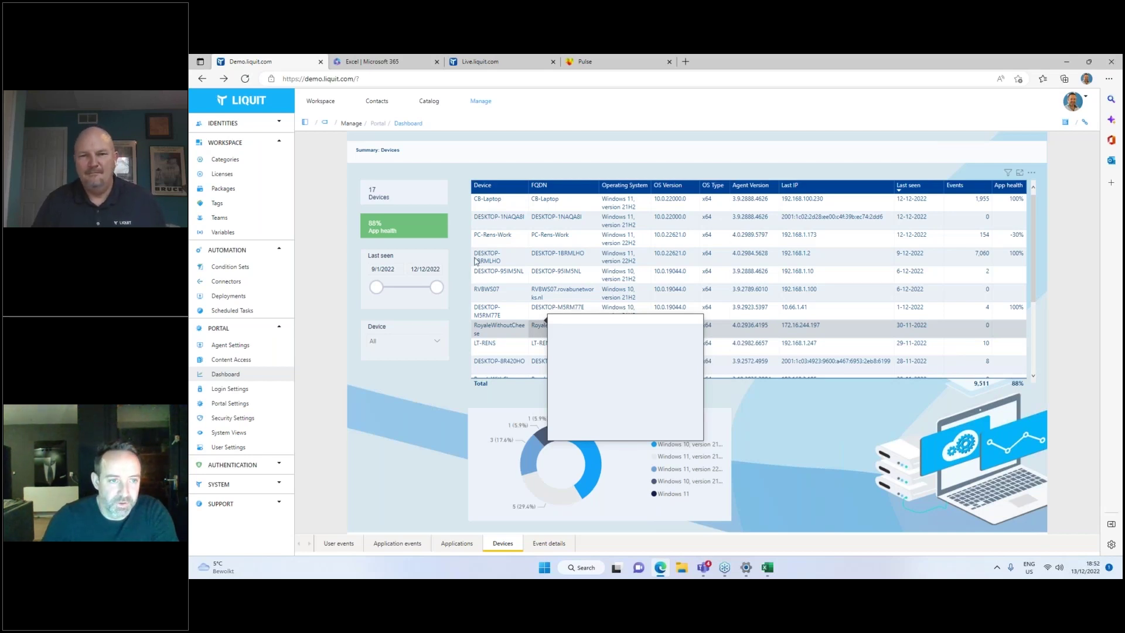
- Reload the workspace portal, and clear the browser and Installed apps settings windows from the desktop
key(F5)
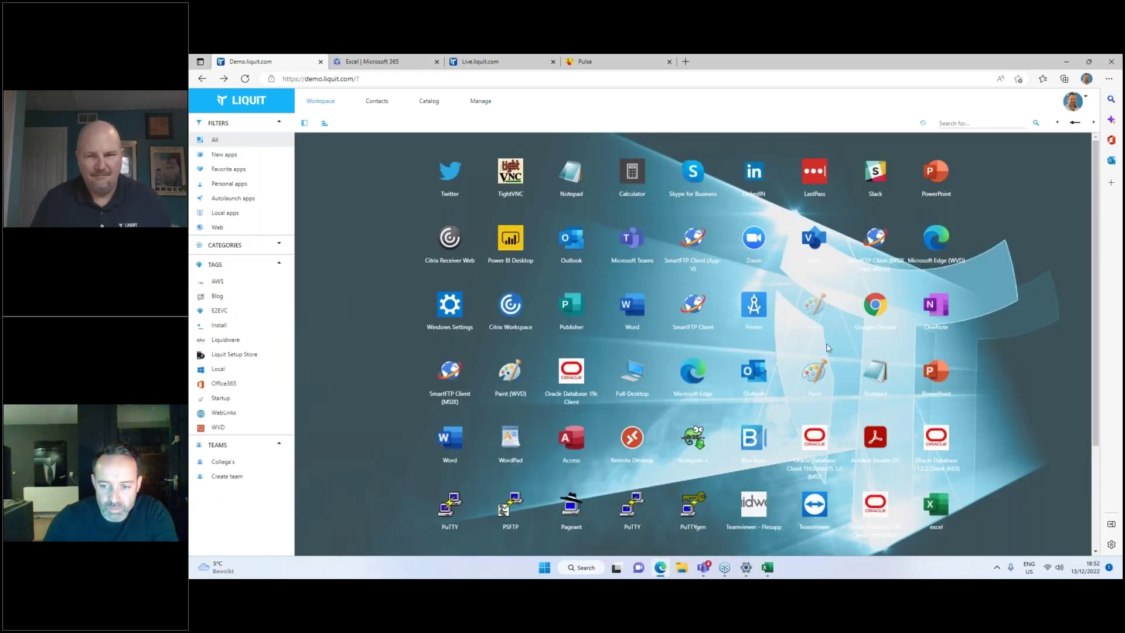
click(1067, 62)
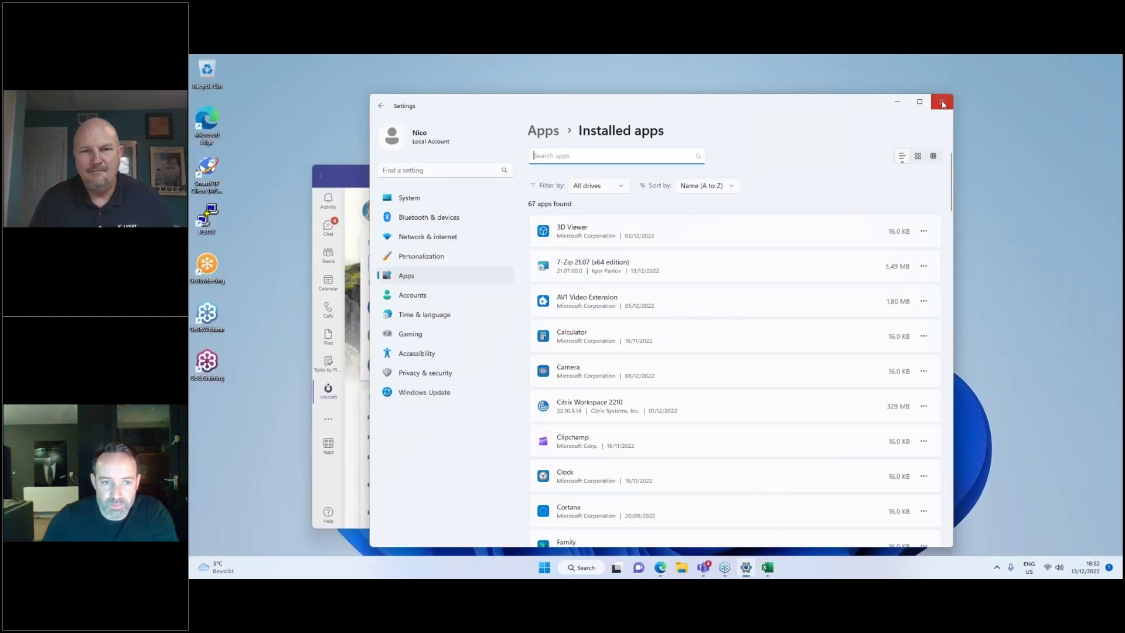
click(942, 102)
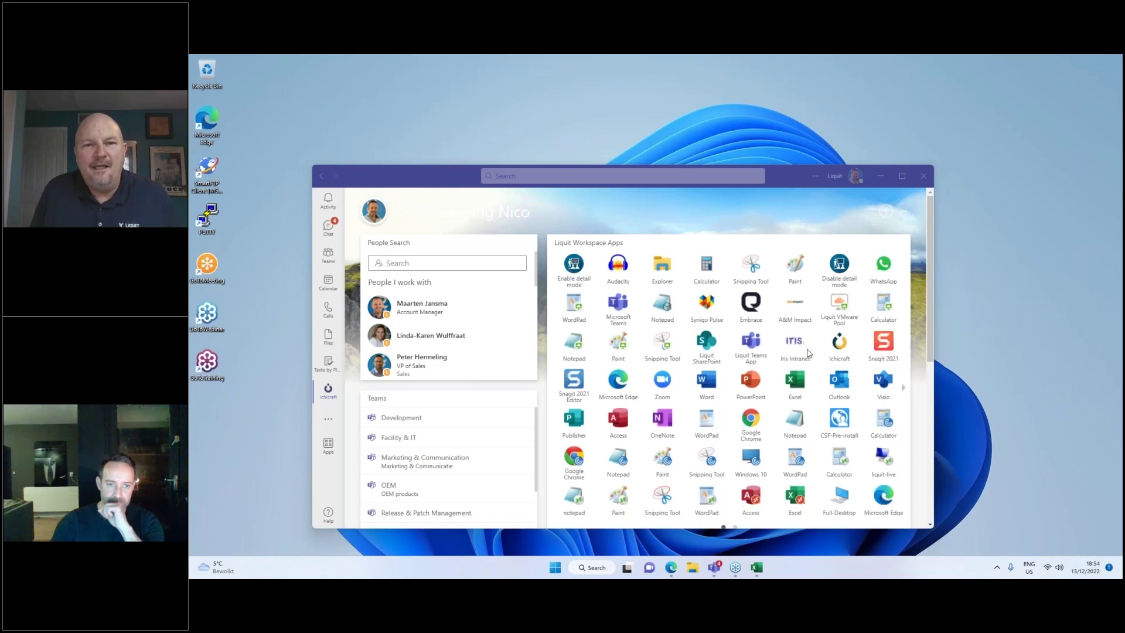
- Open the shared "Liquit Webinar - Simplifying Applications" presentation from Windows search in the browser and close the other tabs
click(595, 568)
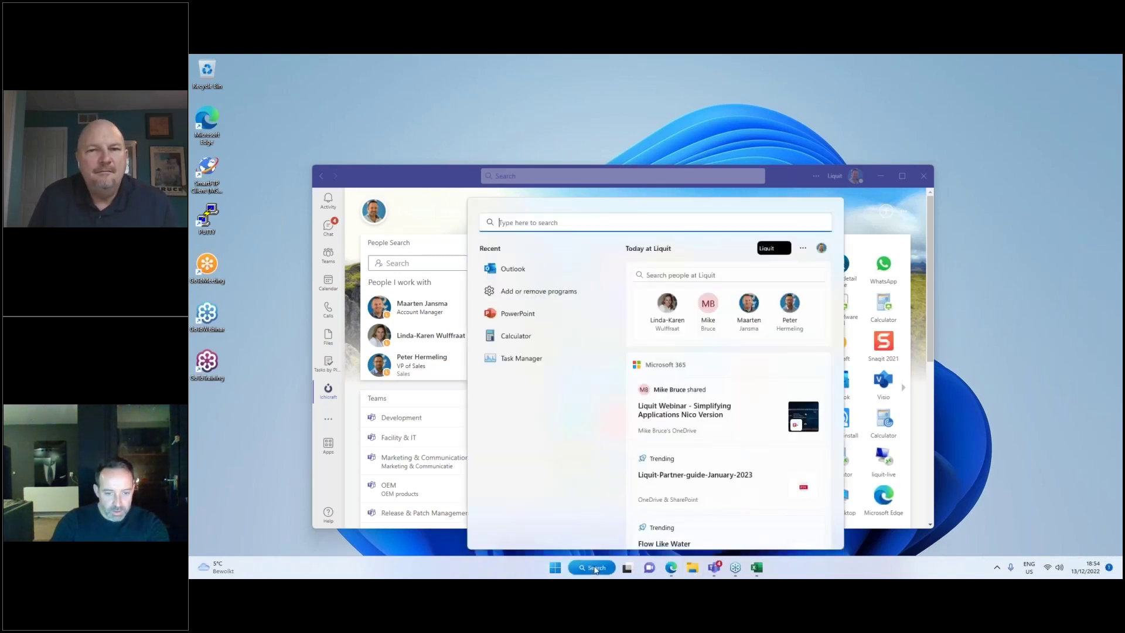
click(595, 568)
click(595, 568)
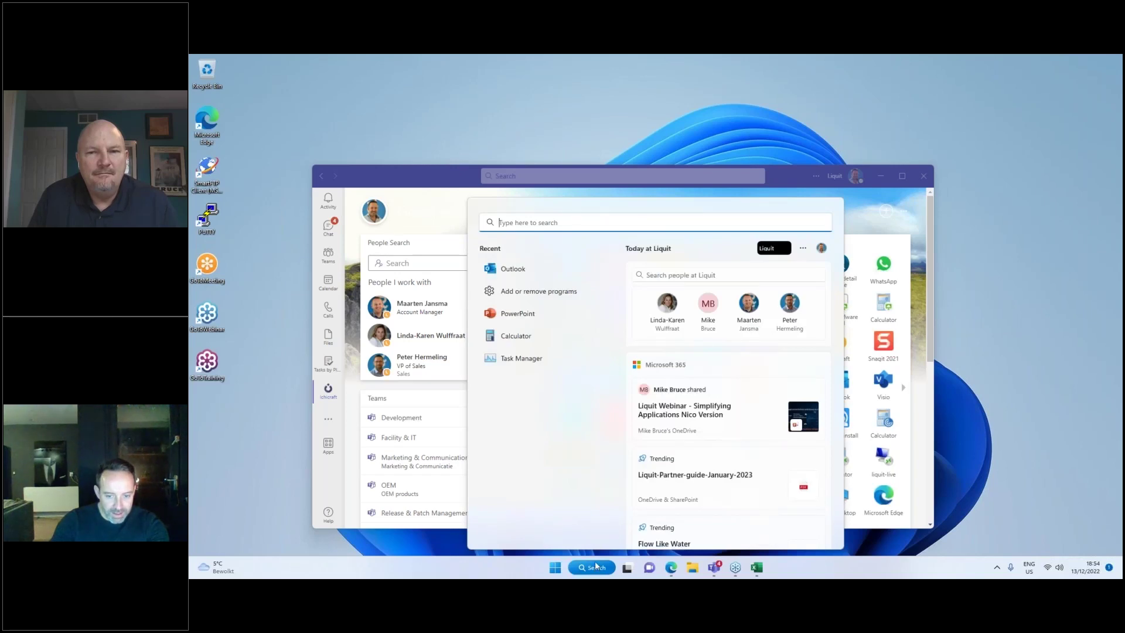
click(687, 417)
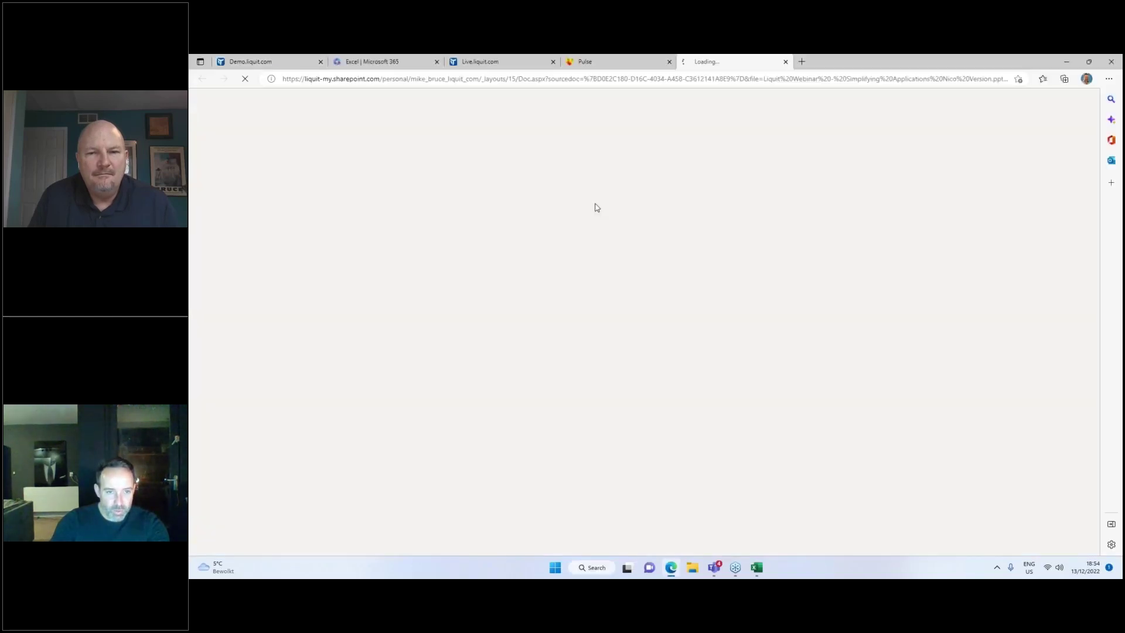
click(669, 62)
click(553, 62)
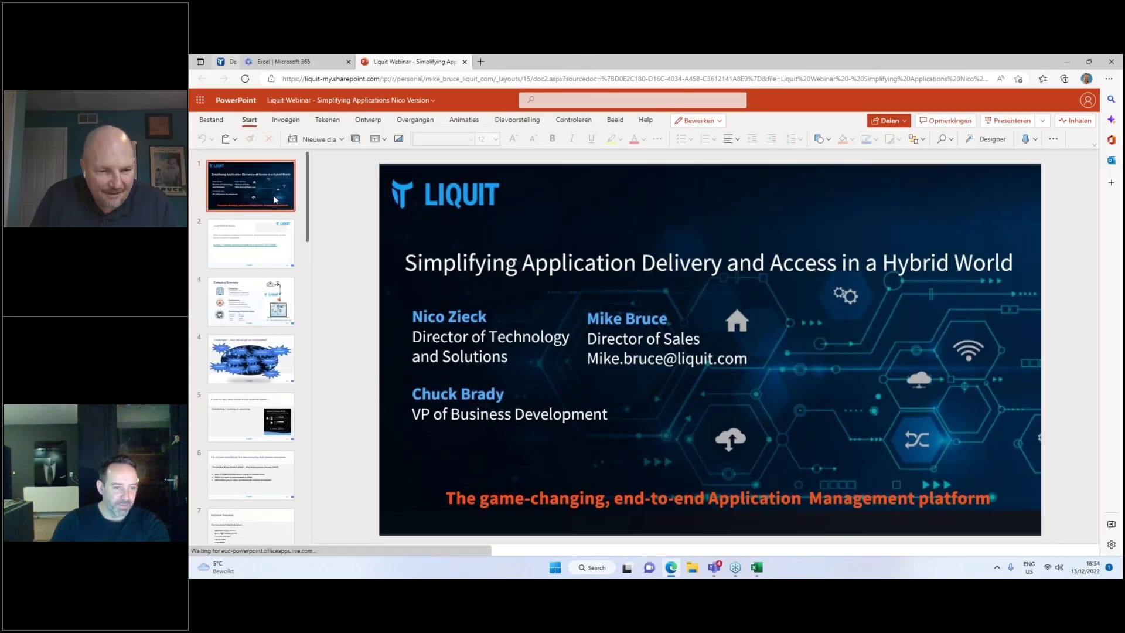
- Select slide 14, the "Thank you" slide, and start the slide show from it
scroll(273, 195, down, 20)
scroll(244, 329, down, 1)
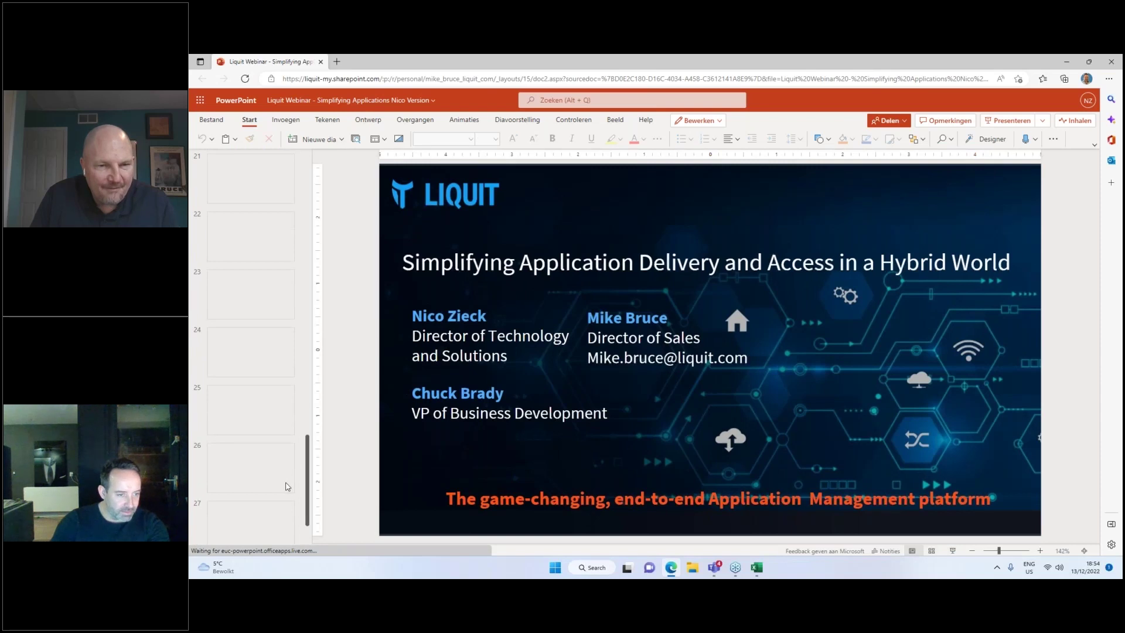
scroll(244, 329, up, 10)
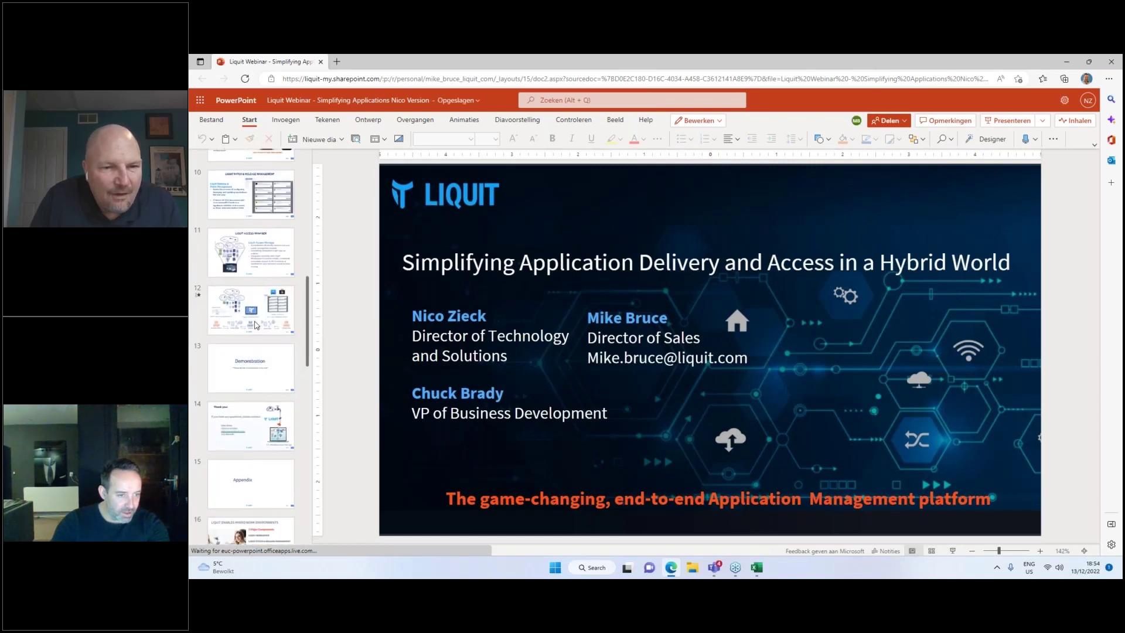
click(264, 410)
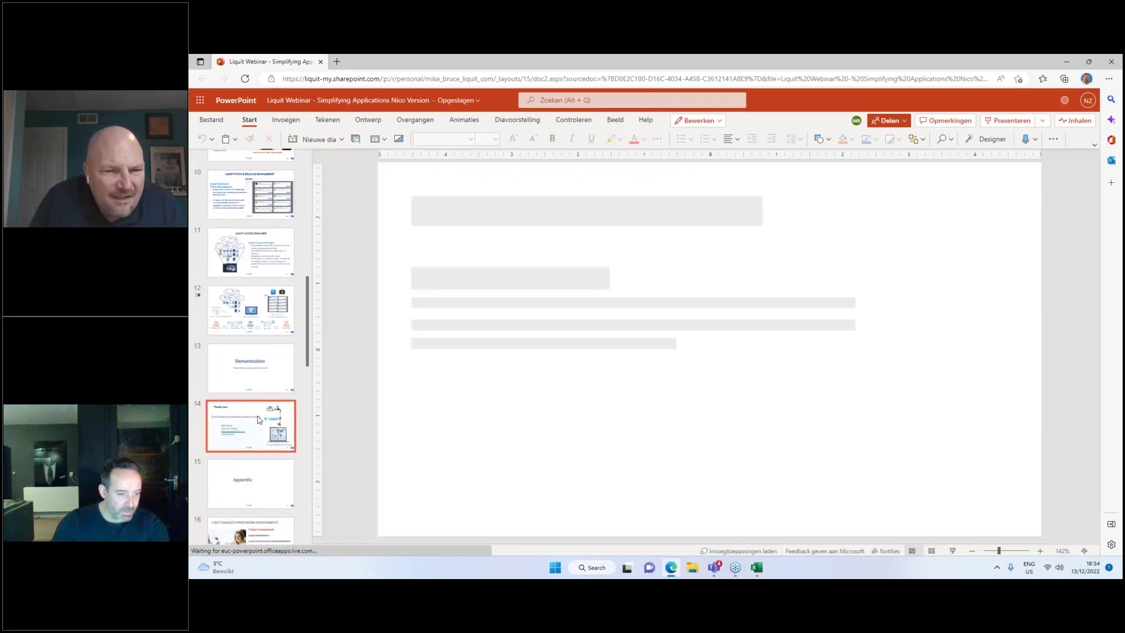
click(952, 551)
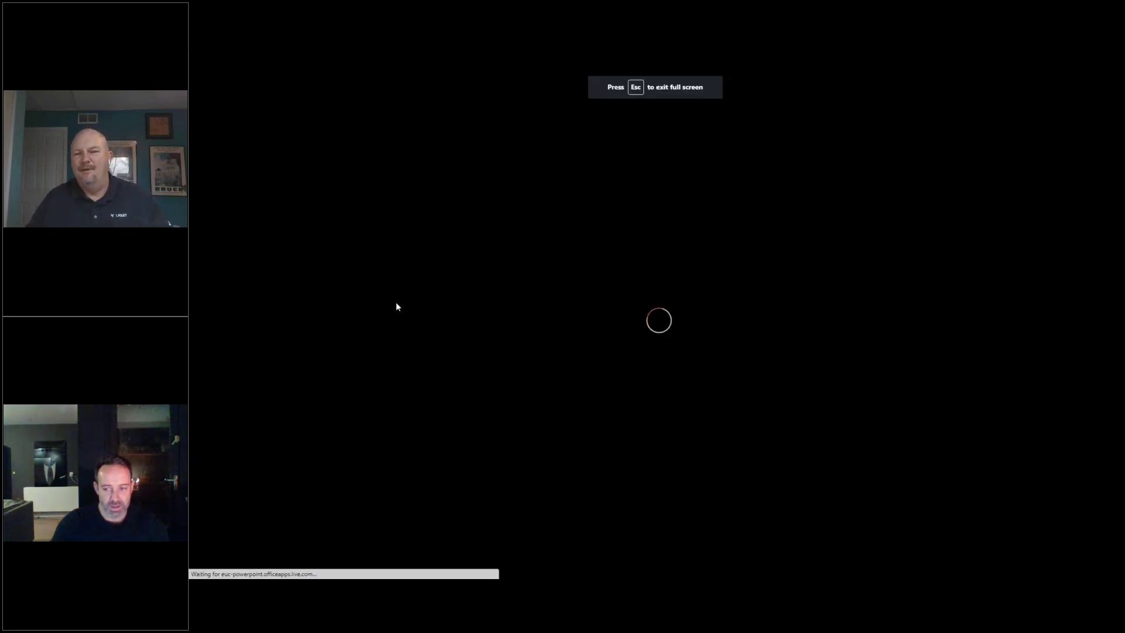